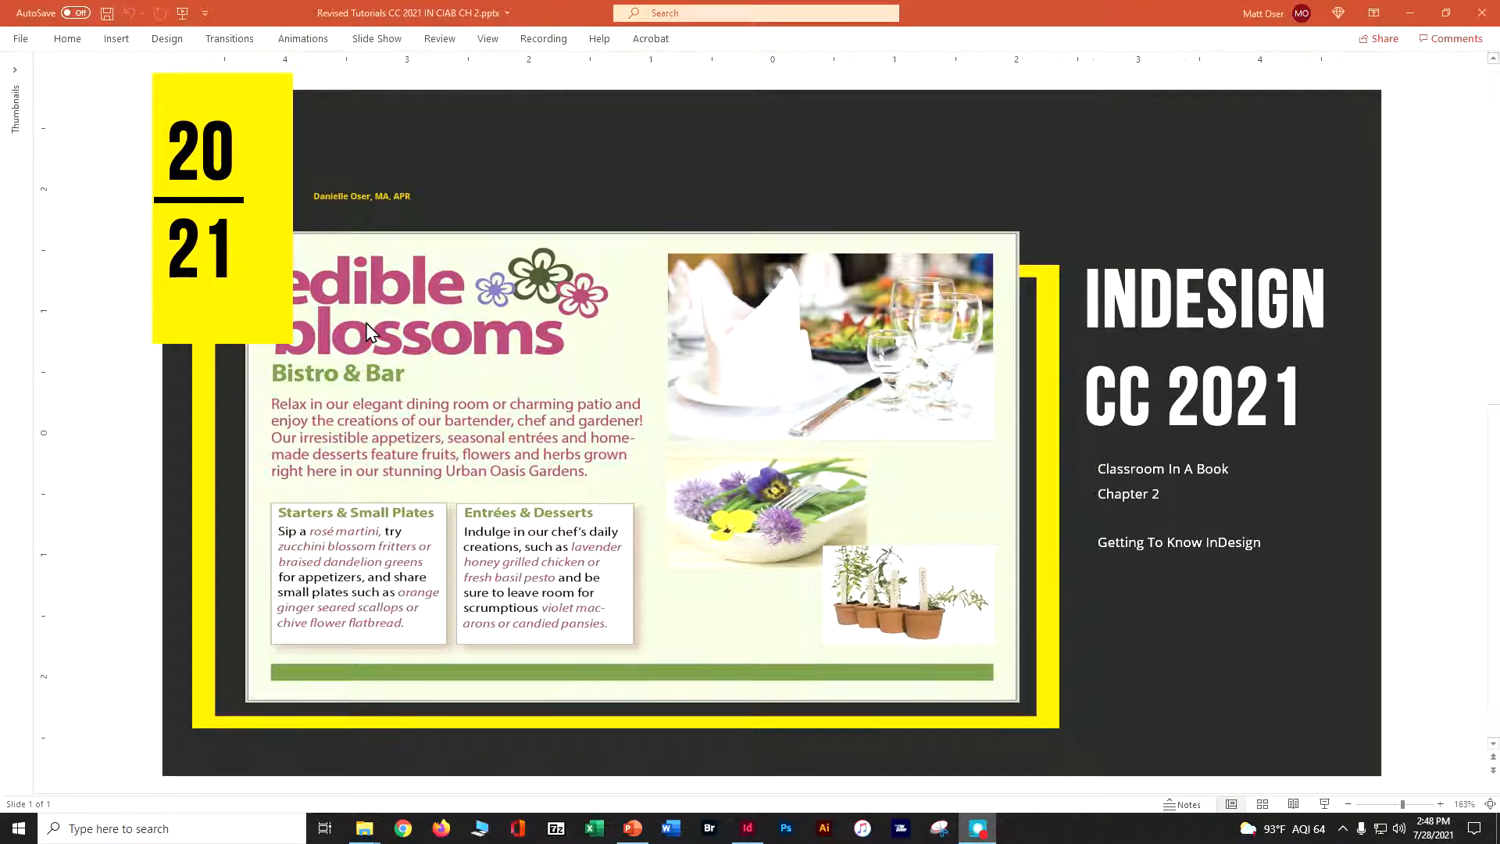
Open 02_Start.indd from the Lesson02 folder in File Explorer and update its modified links
click(1411, 15)
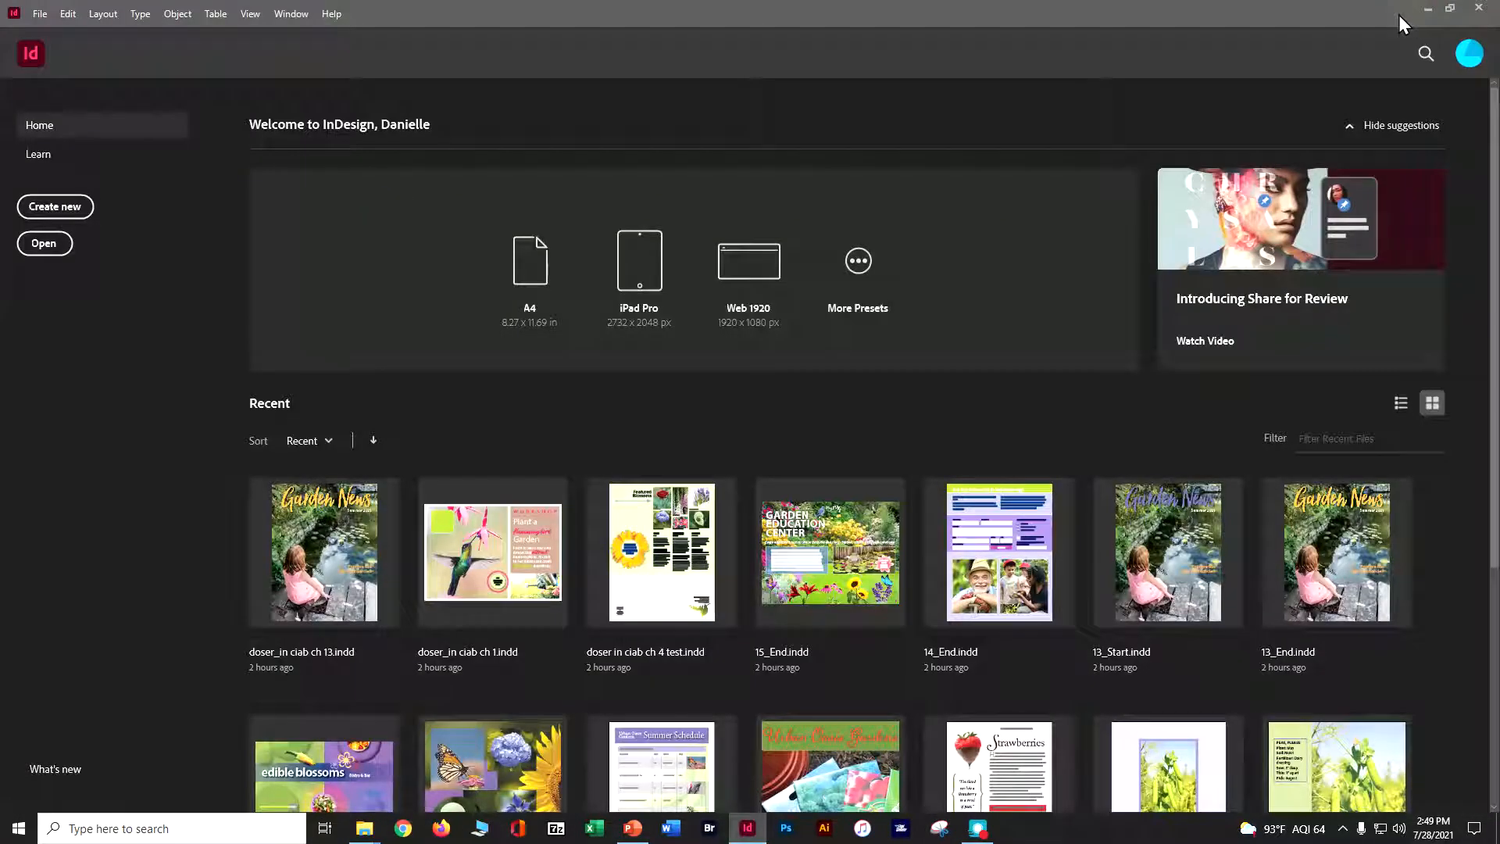
click(1429, 11)
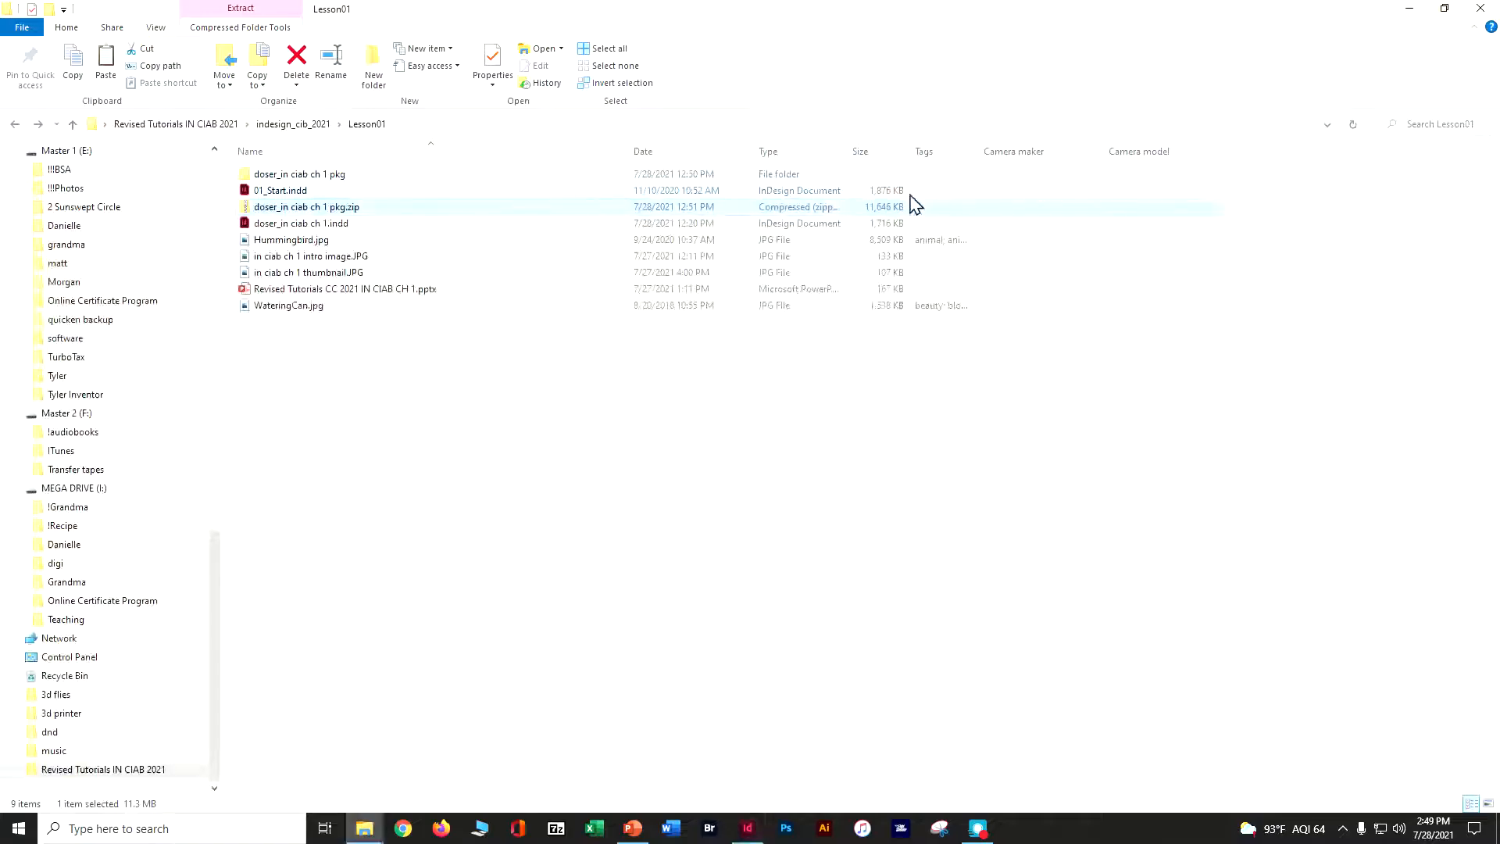
click(281, 127)
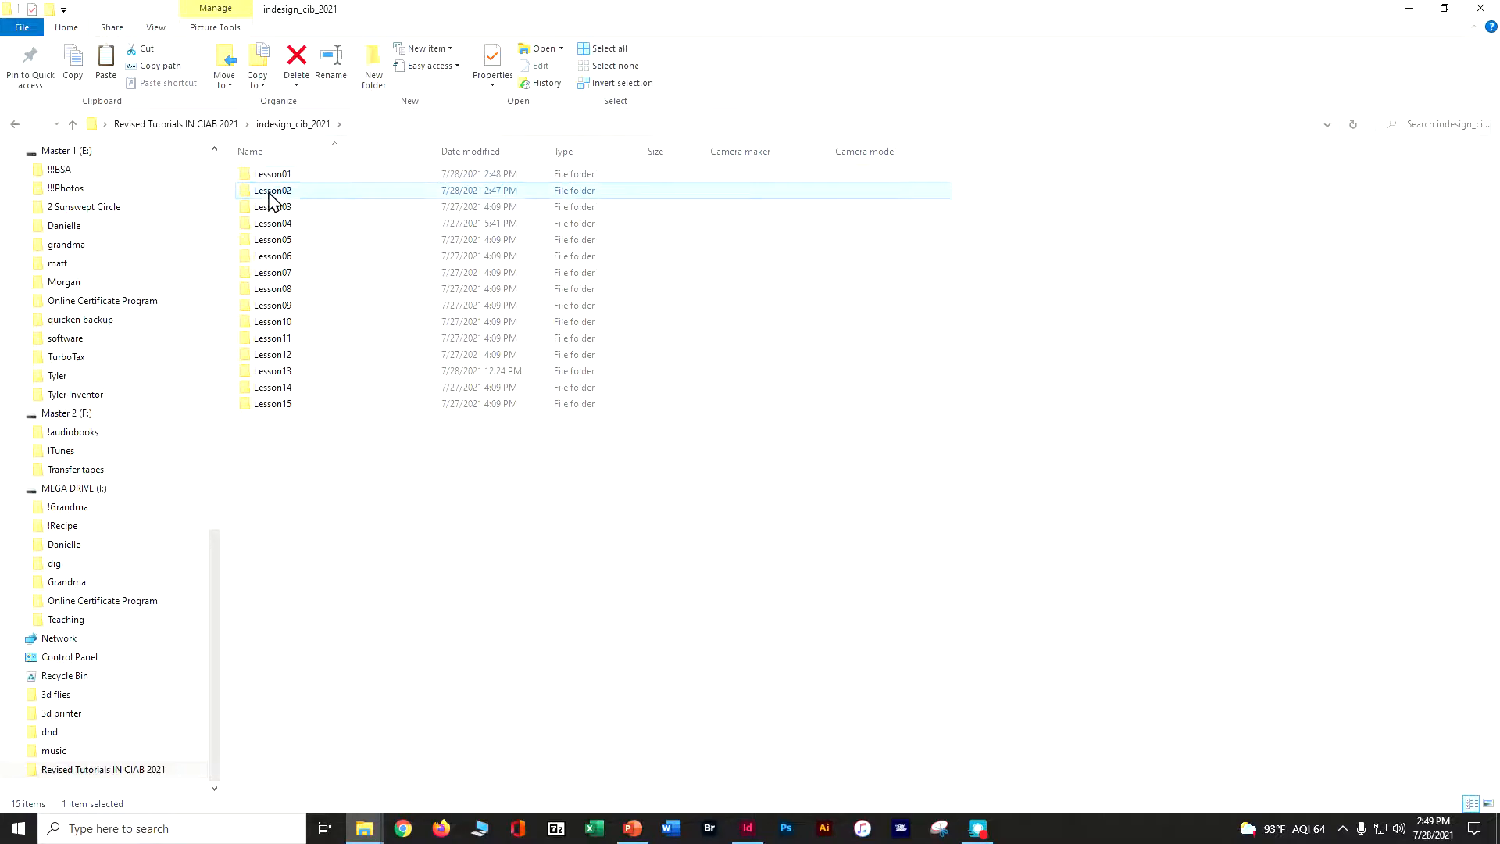
double_click(271, 192)
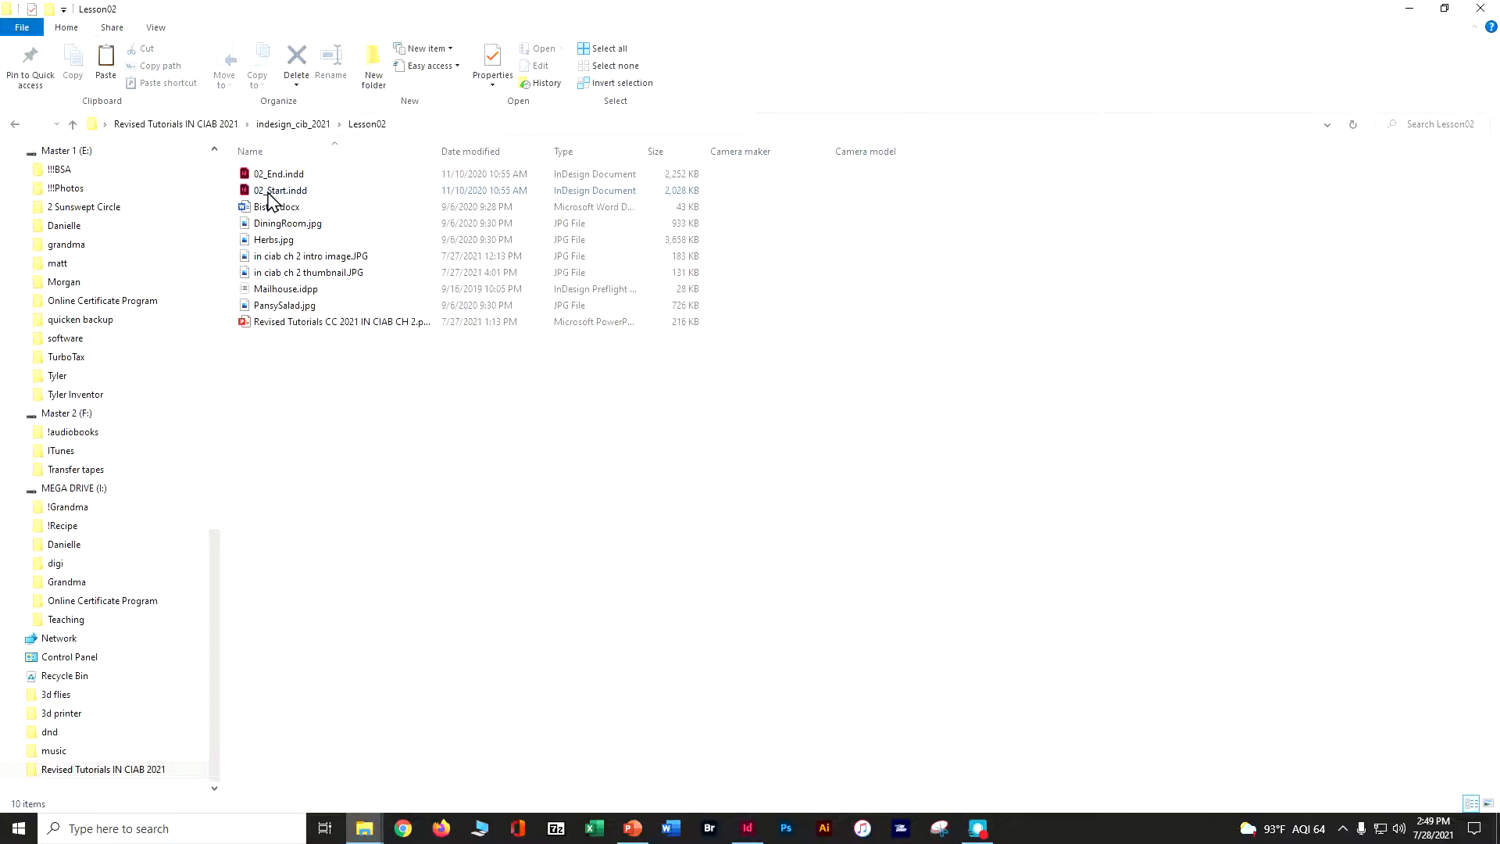
click(268, 195)
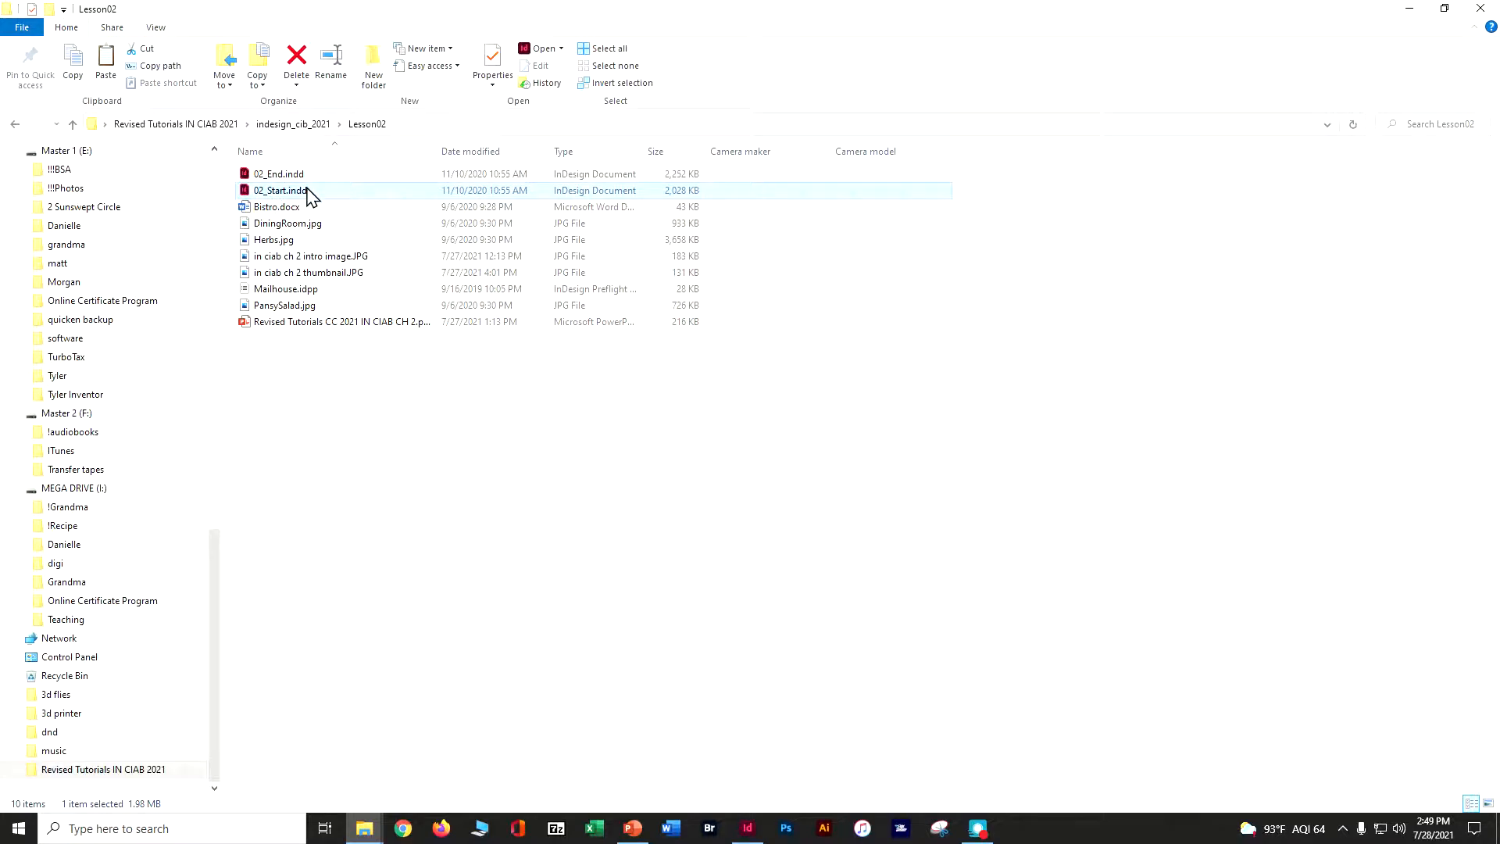
double_click(311, 194)
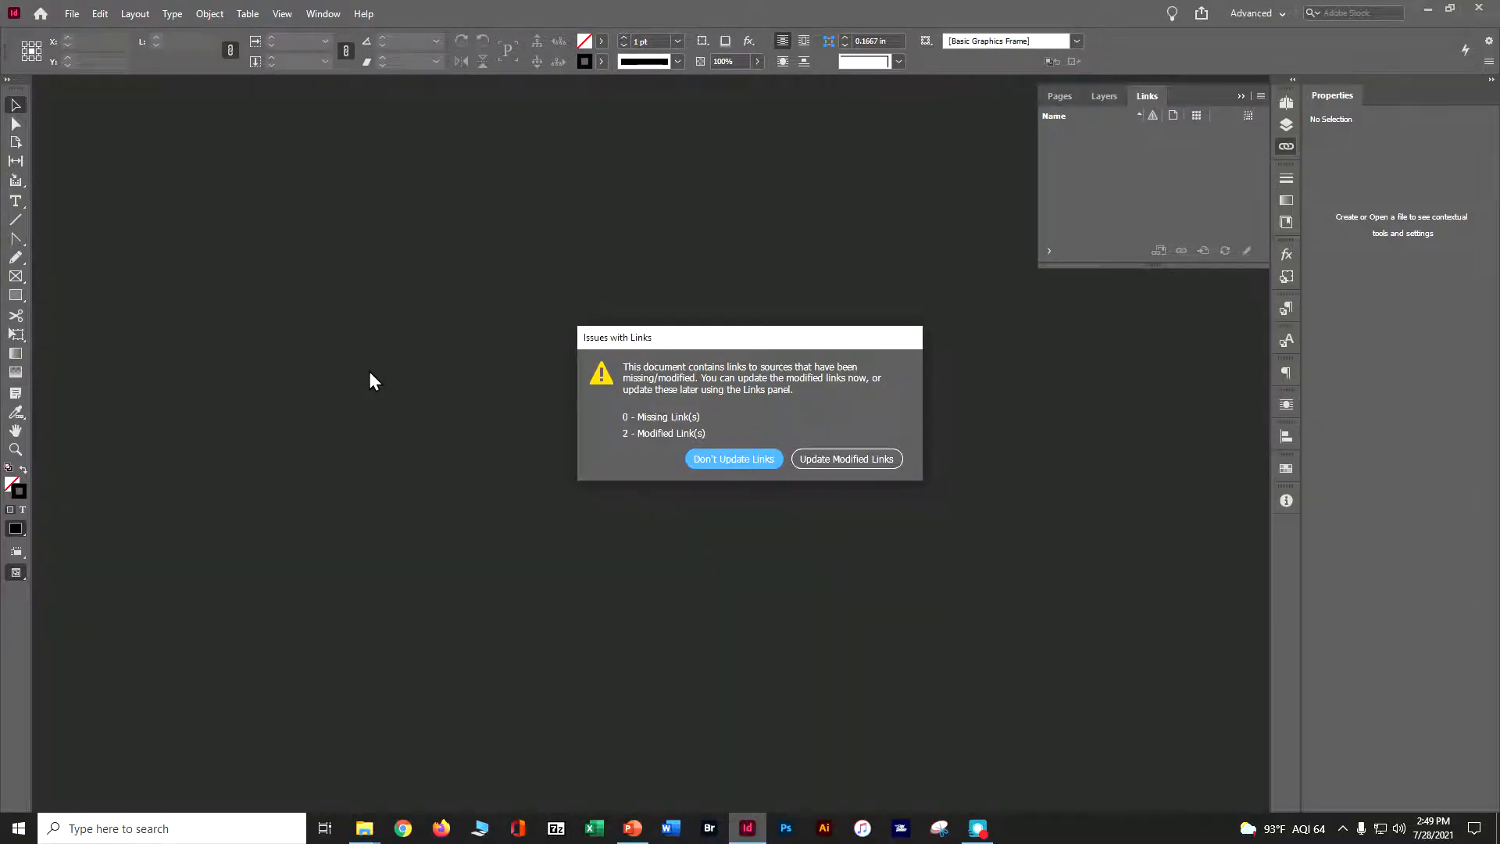
click(845, 459)
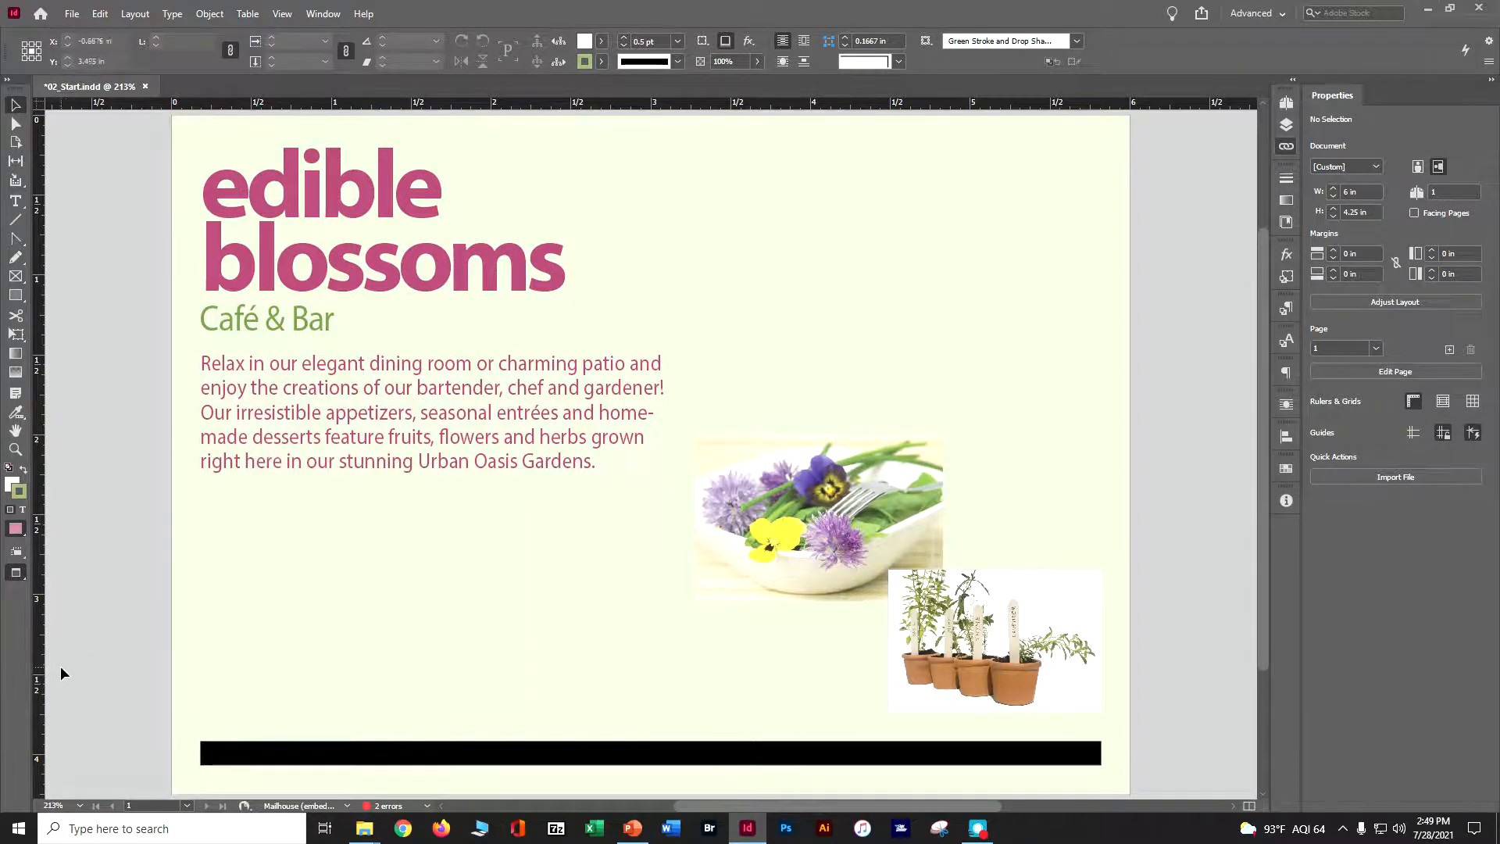
Save the document as a new file in Lesson02 whose name ends in '_in ciab ch 2'
click(71, 13)
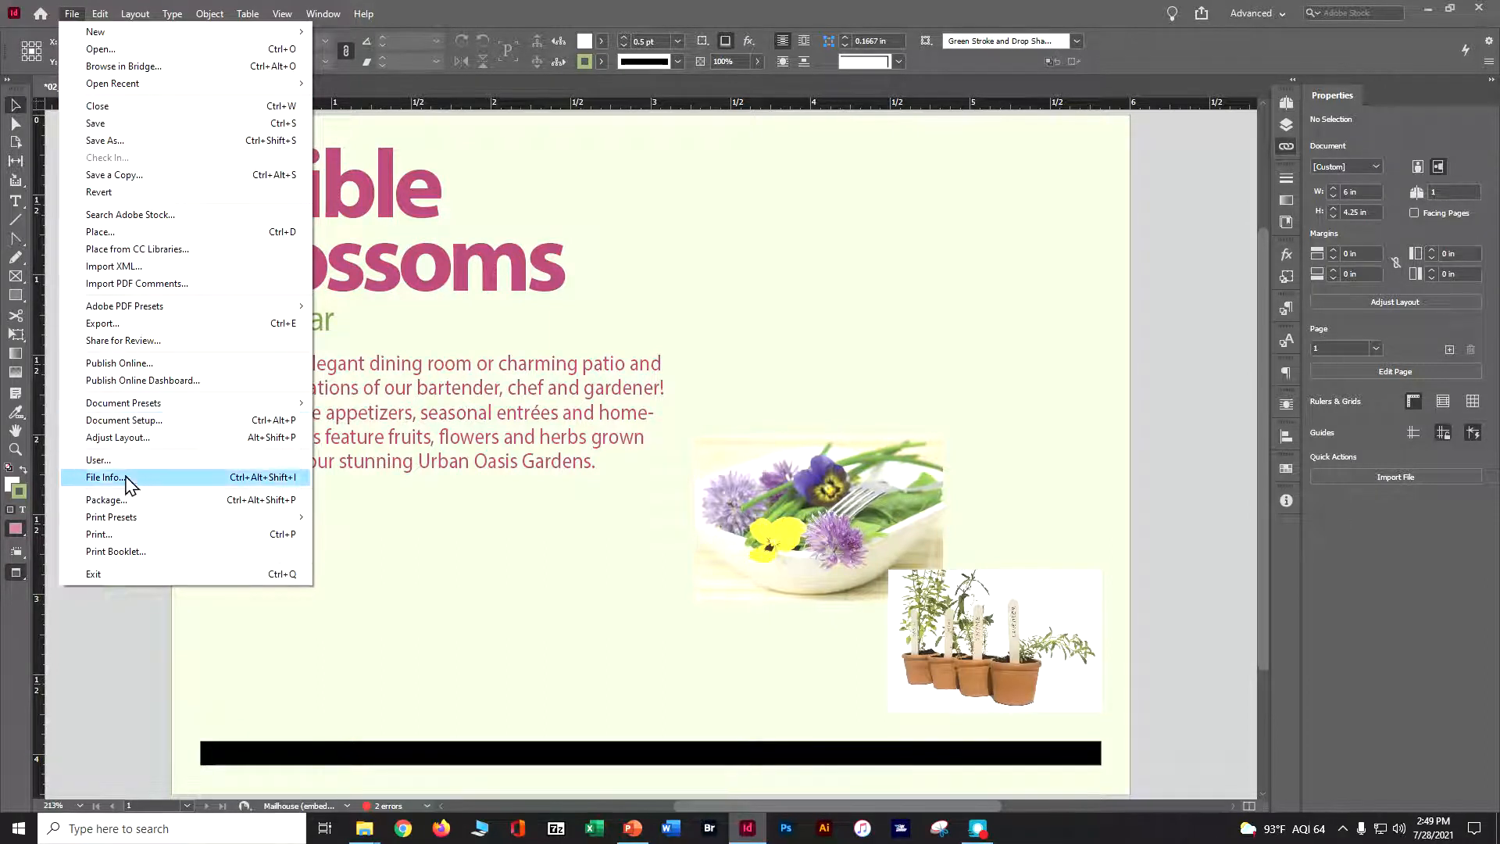
click(129, 141)
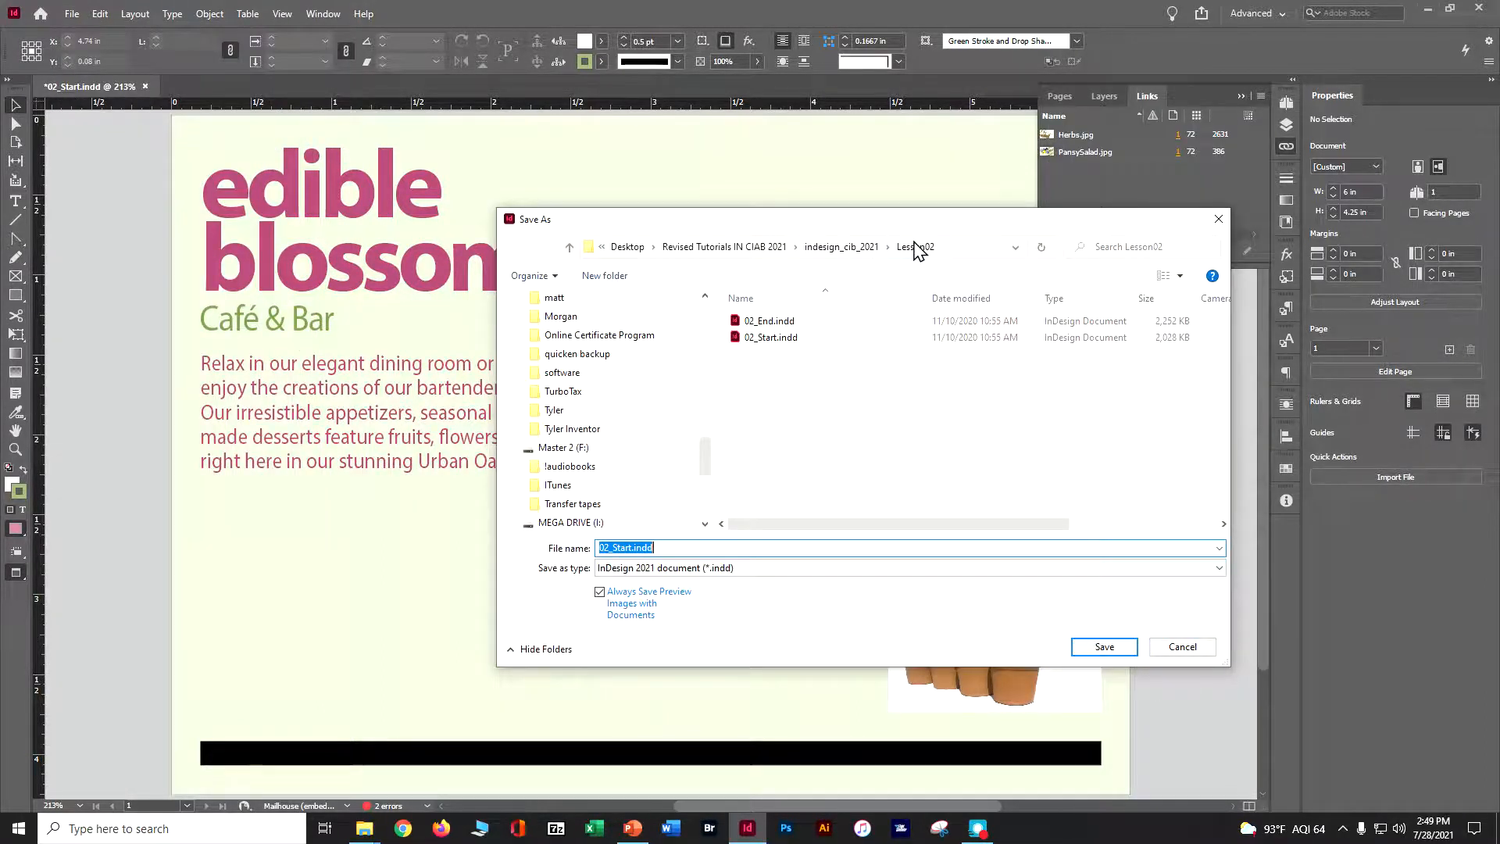
text(doser)
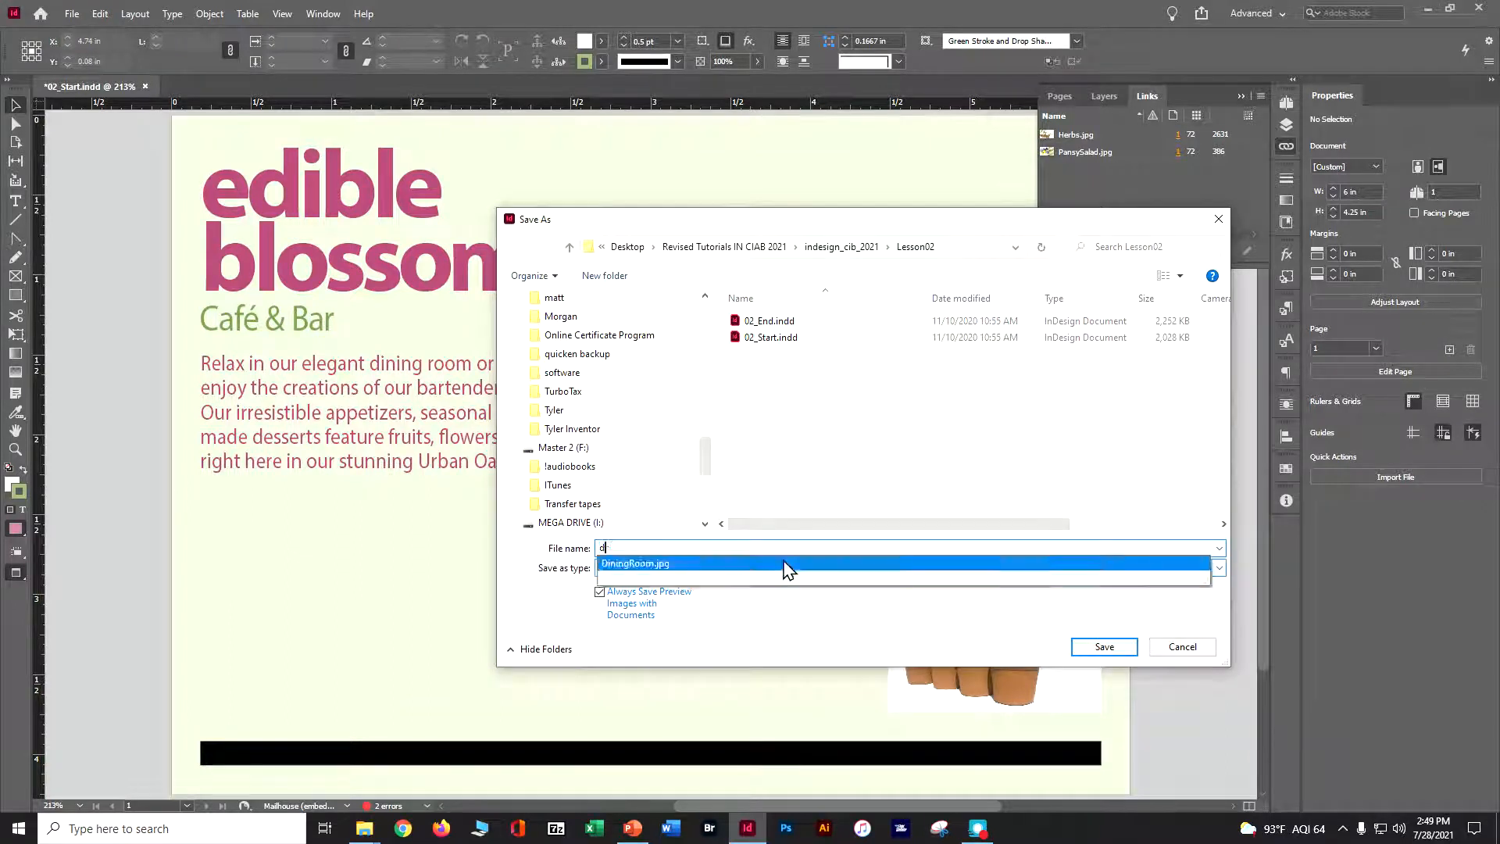
text(_in ciab ch 2)
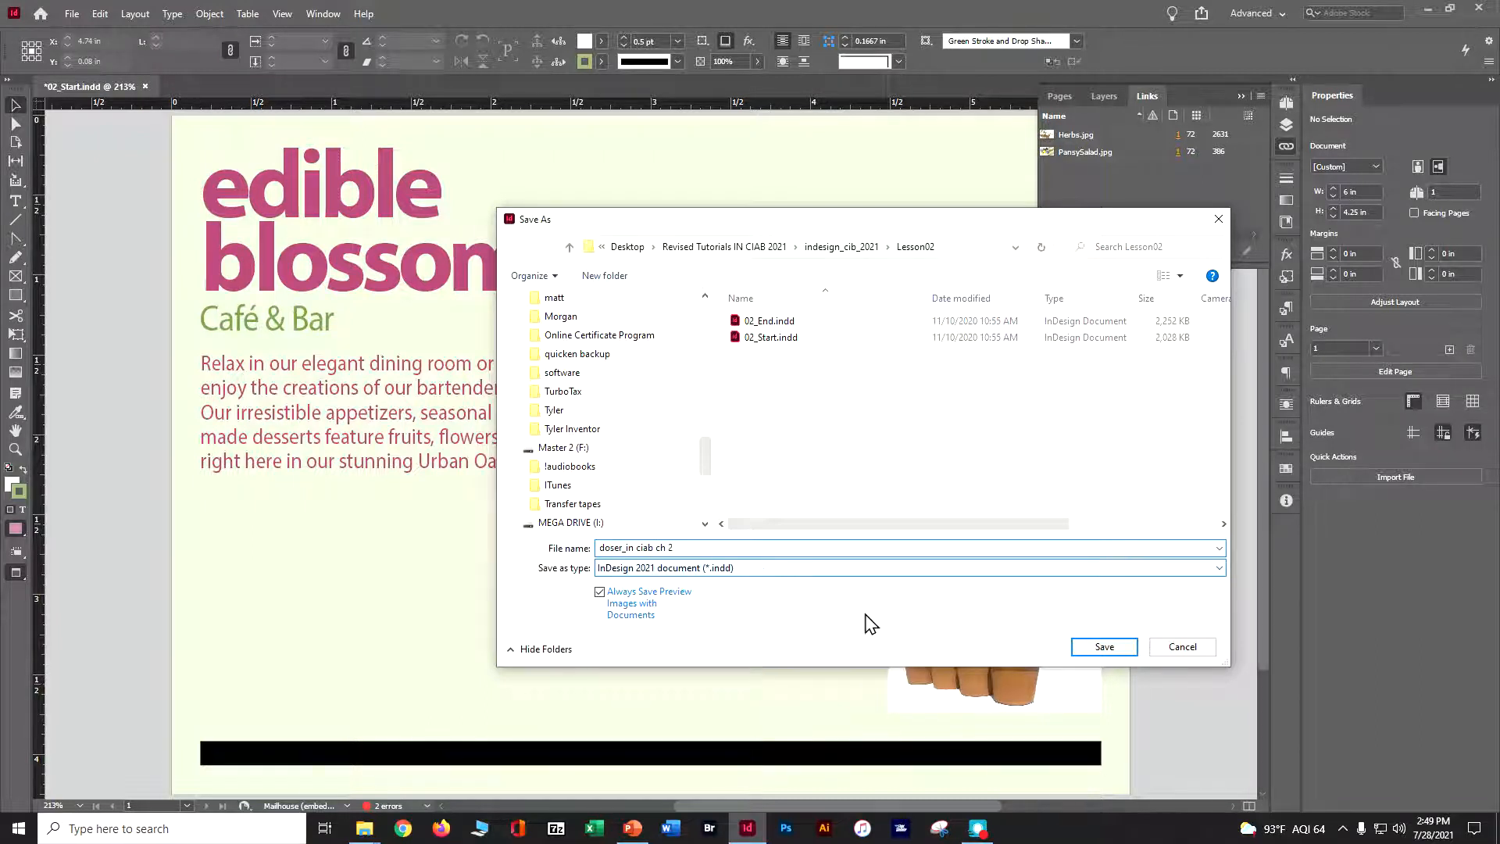
click(1112, 650)
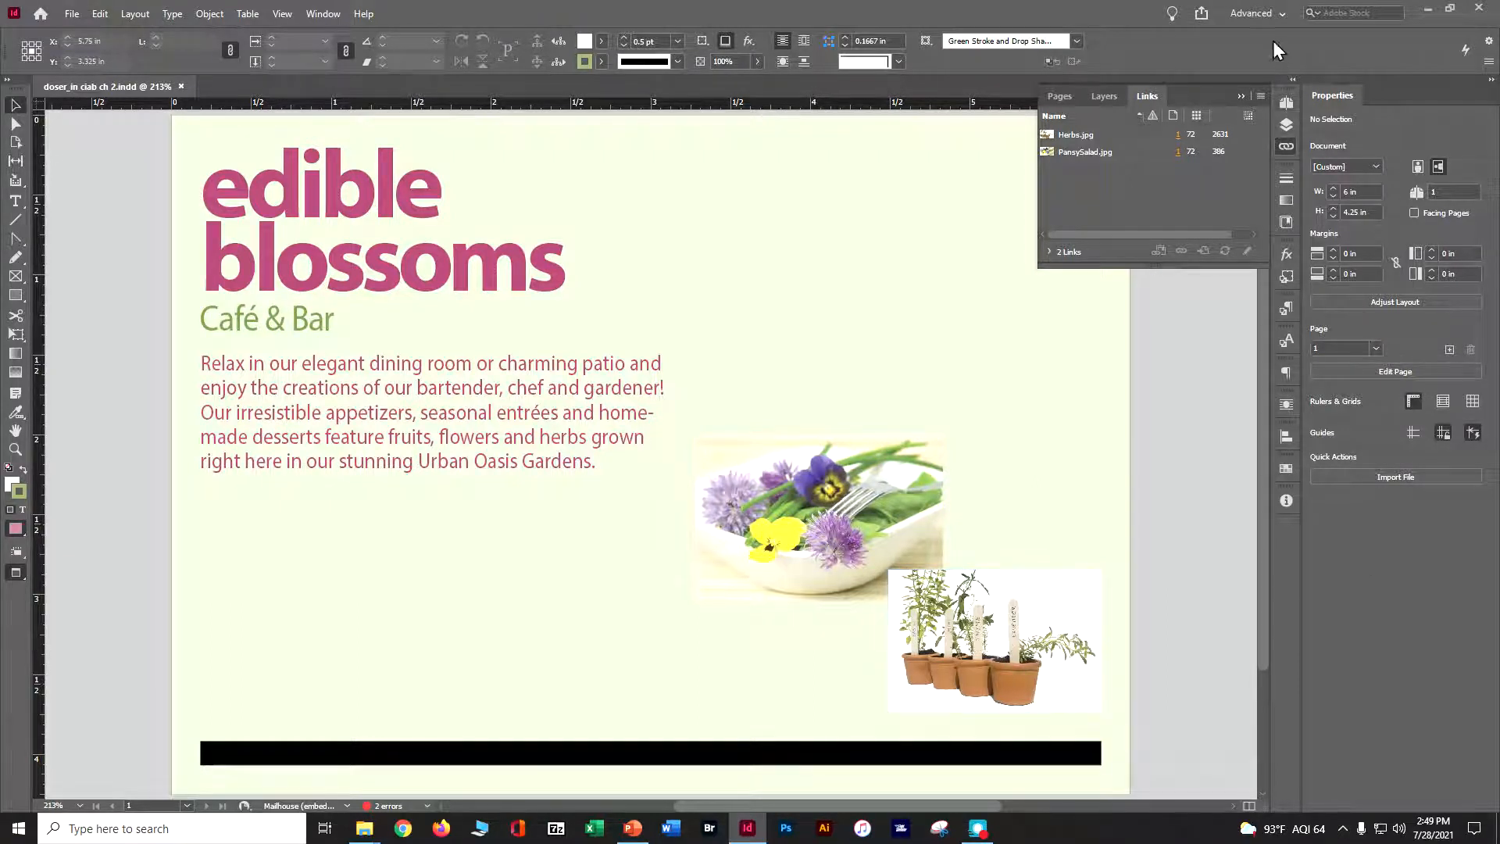
Switch to the Essentials workspace and change the screen mode from Preview to Normal
click(1281, 14)
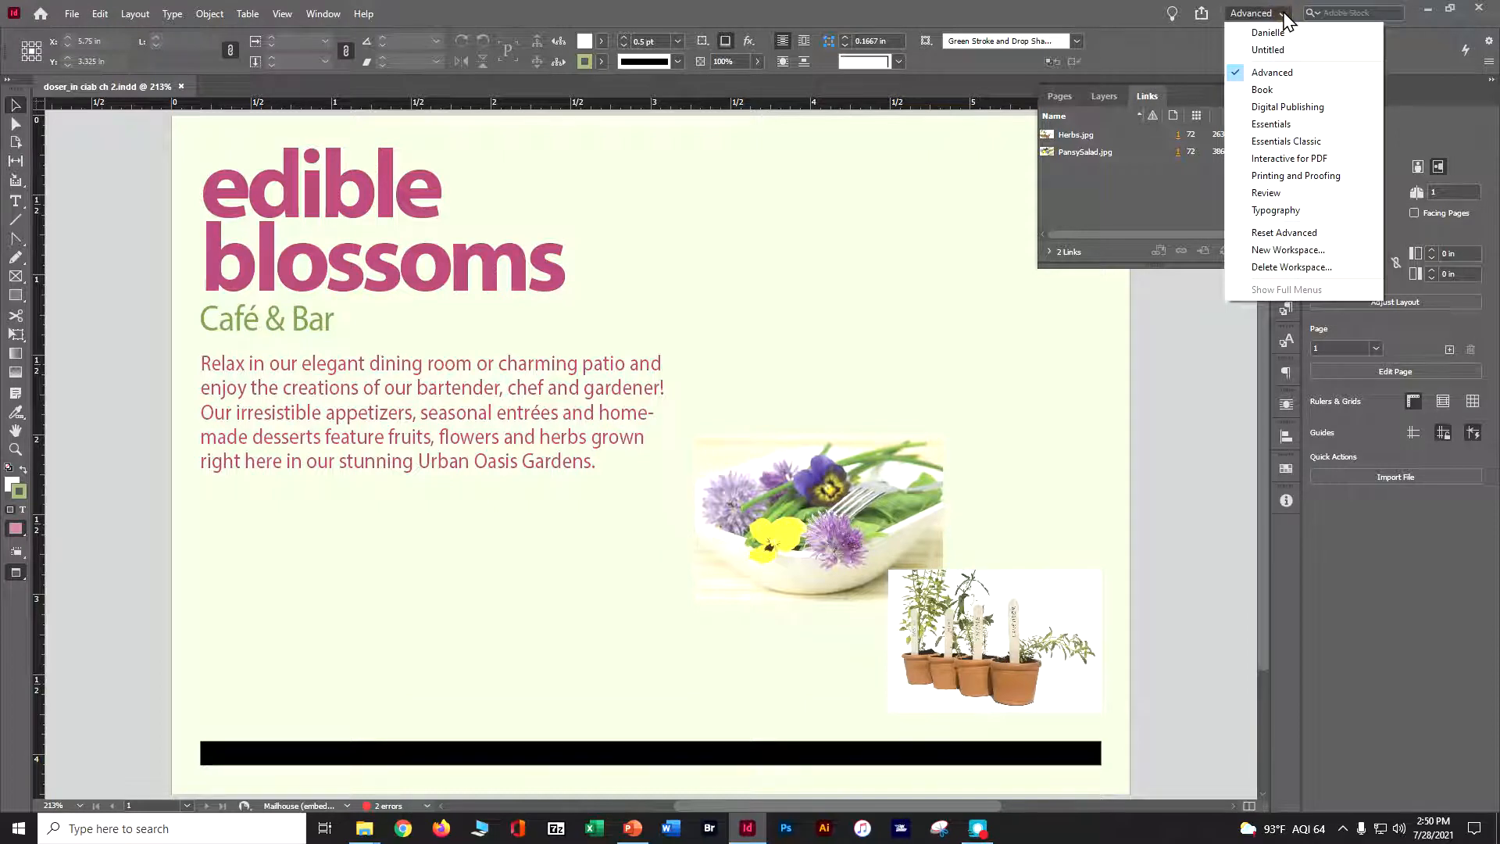
click(1275, 123)
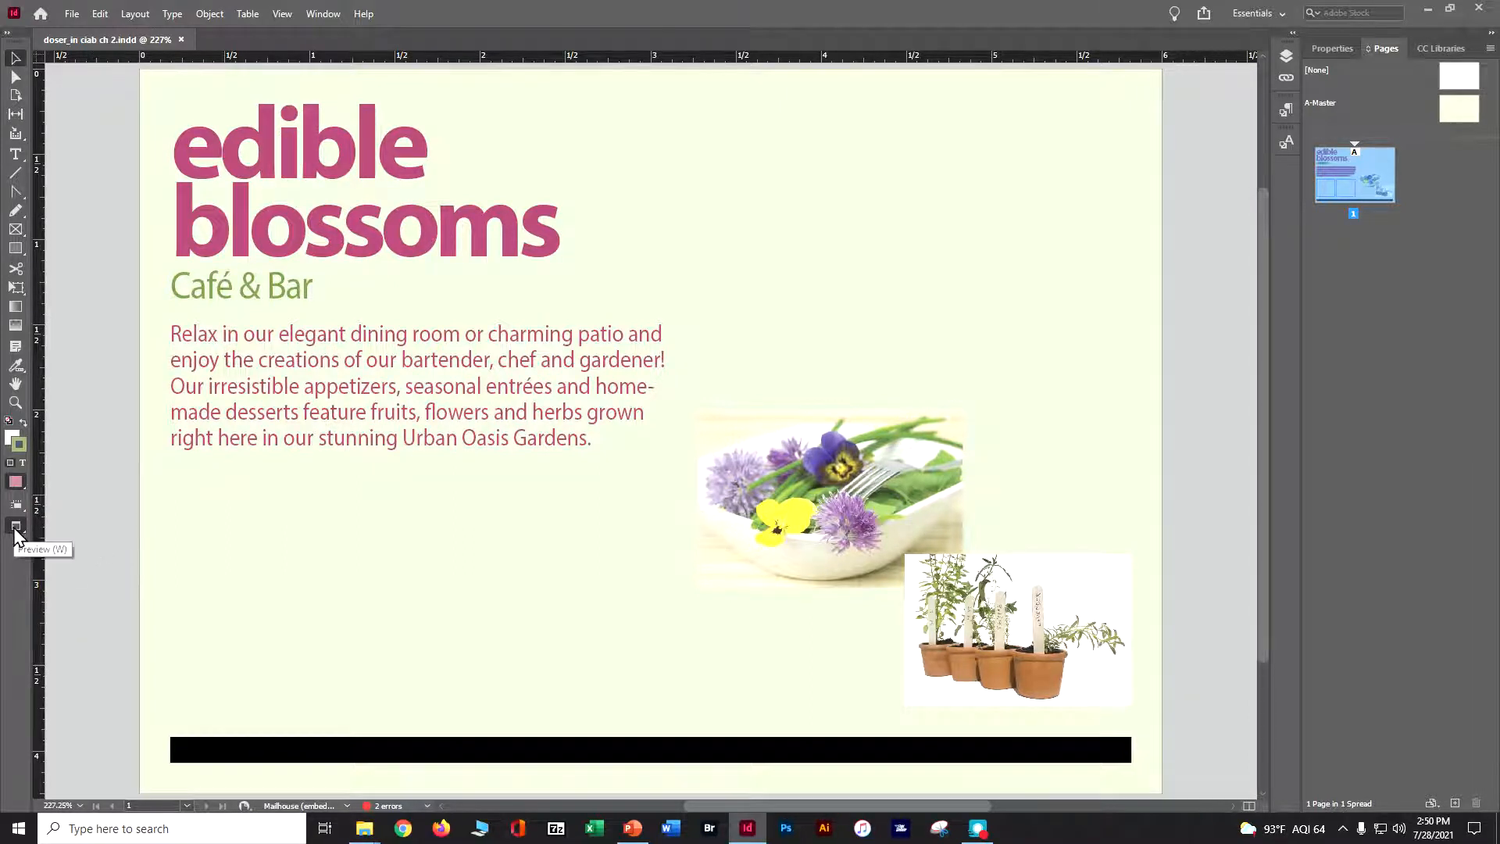
drag(16, 534, 47, 543)
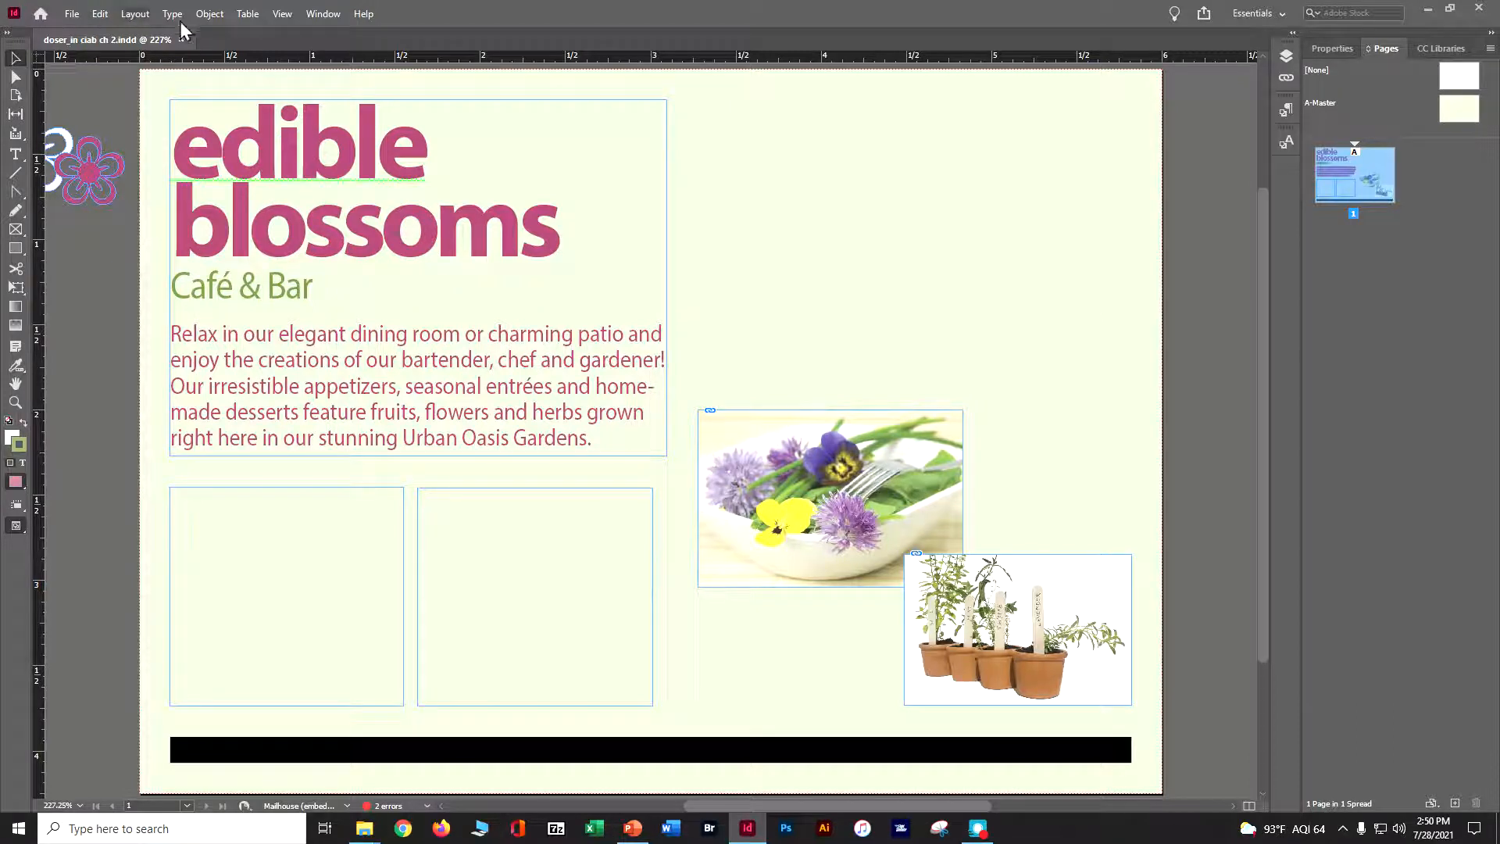
Show the guides and the hidden characters on the page
click(283, 14)
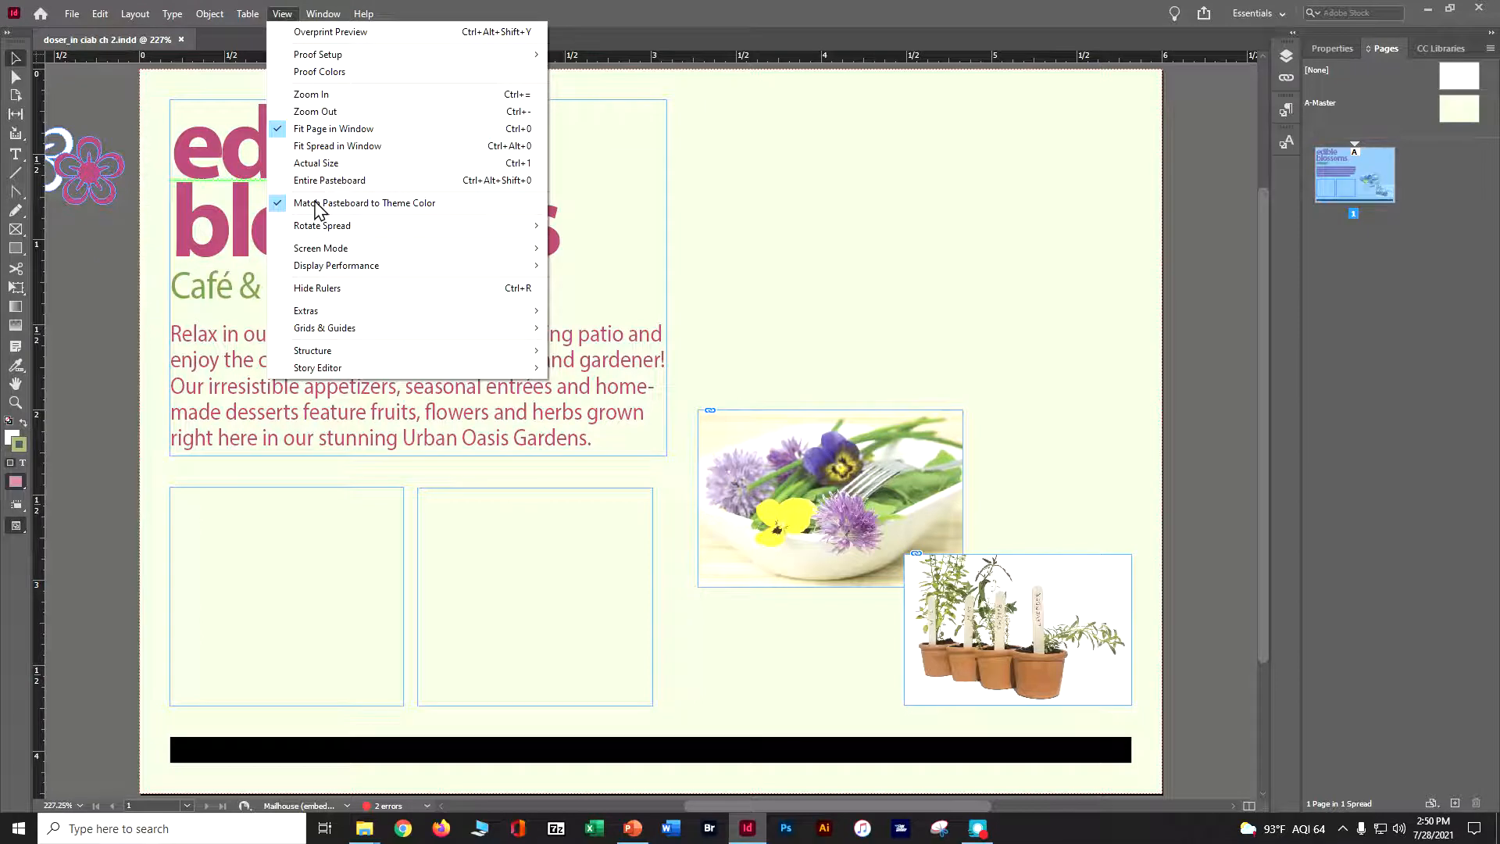
mouse_move(327, 350)
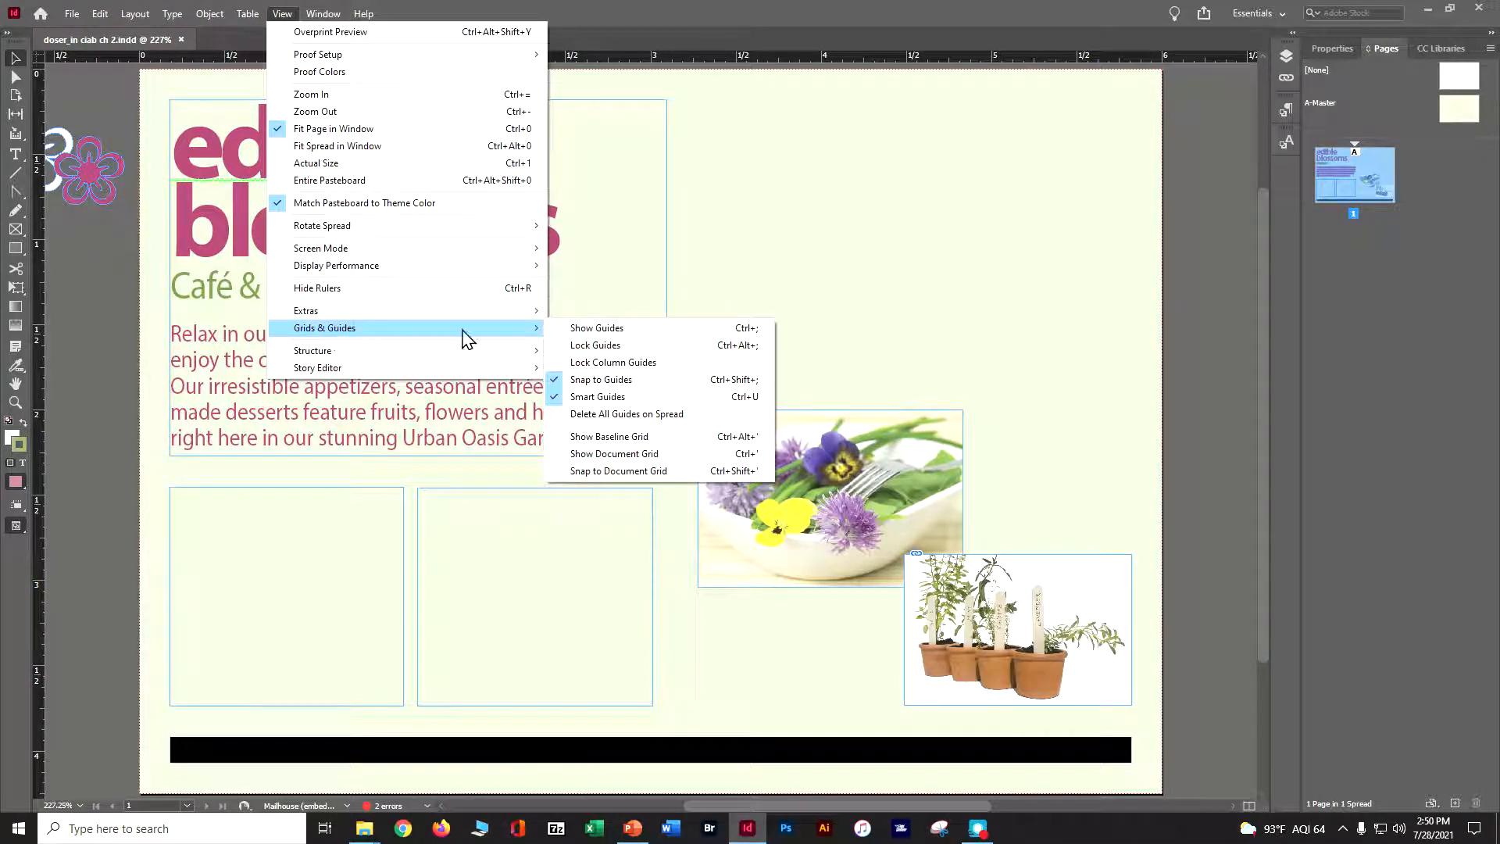
click(587, 330)
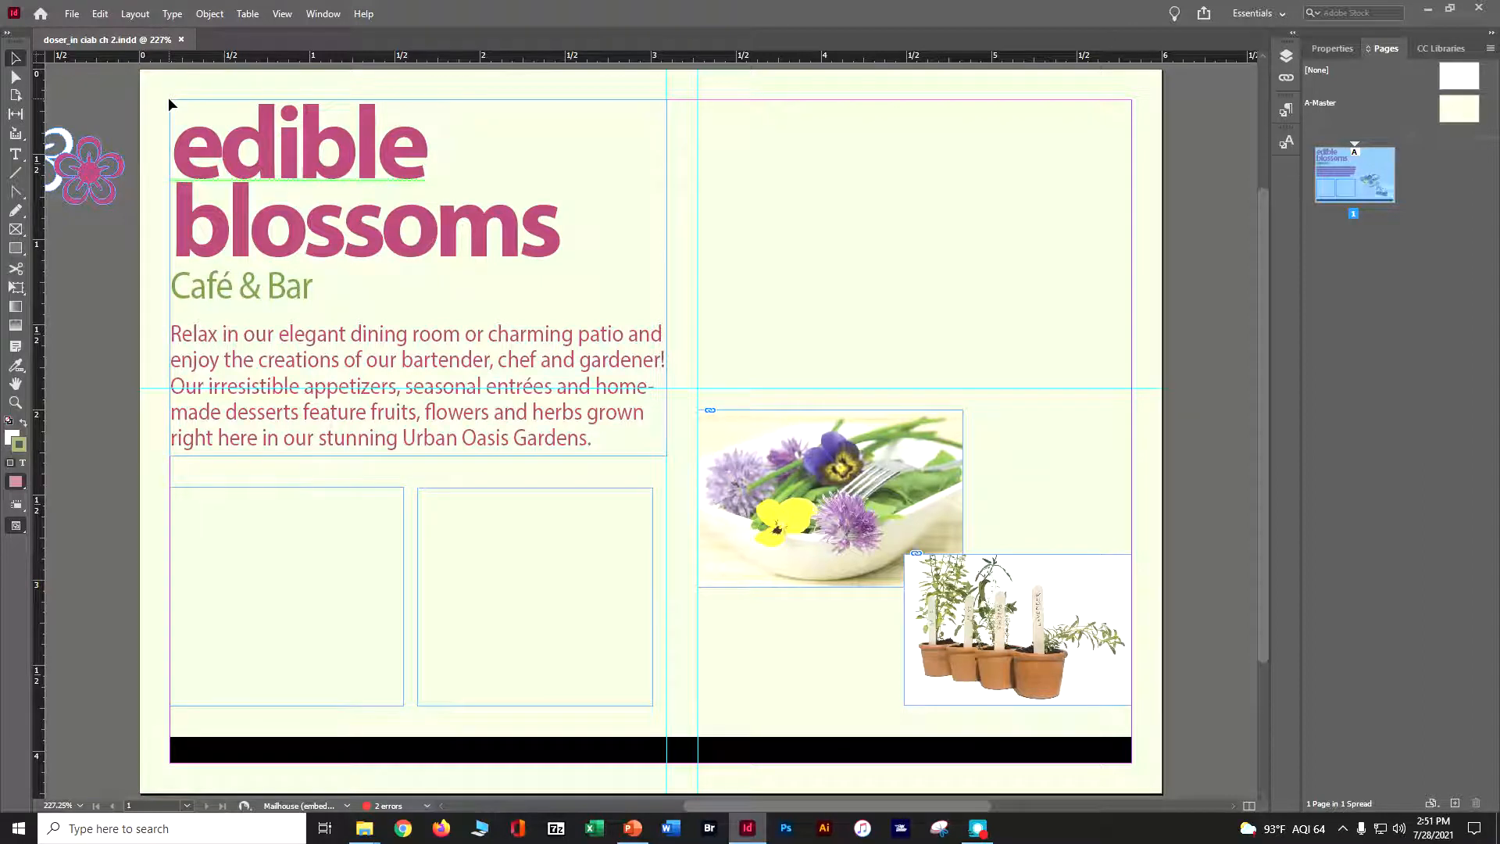
scroll(169, 101, up, 1)
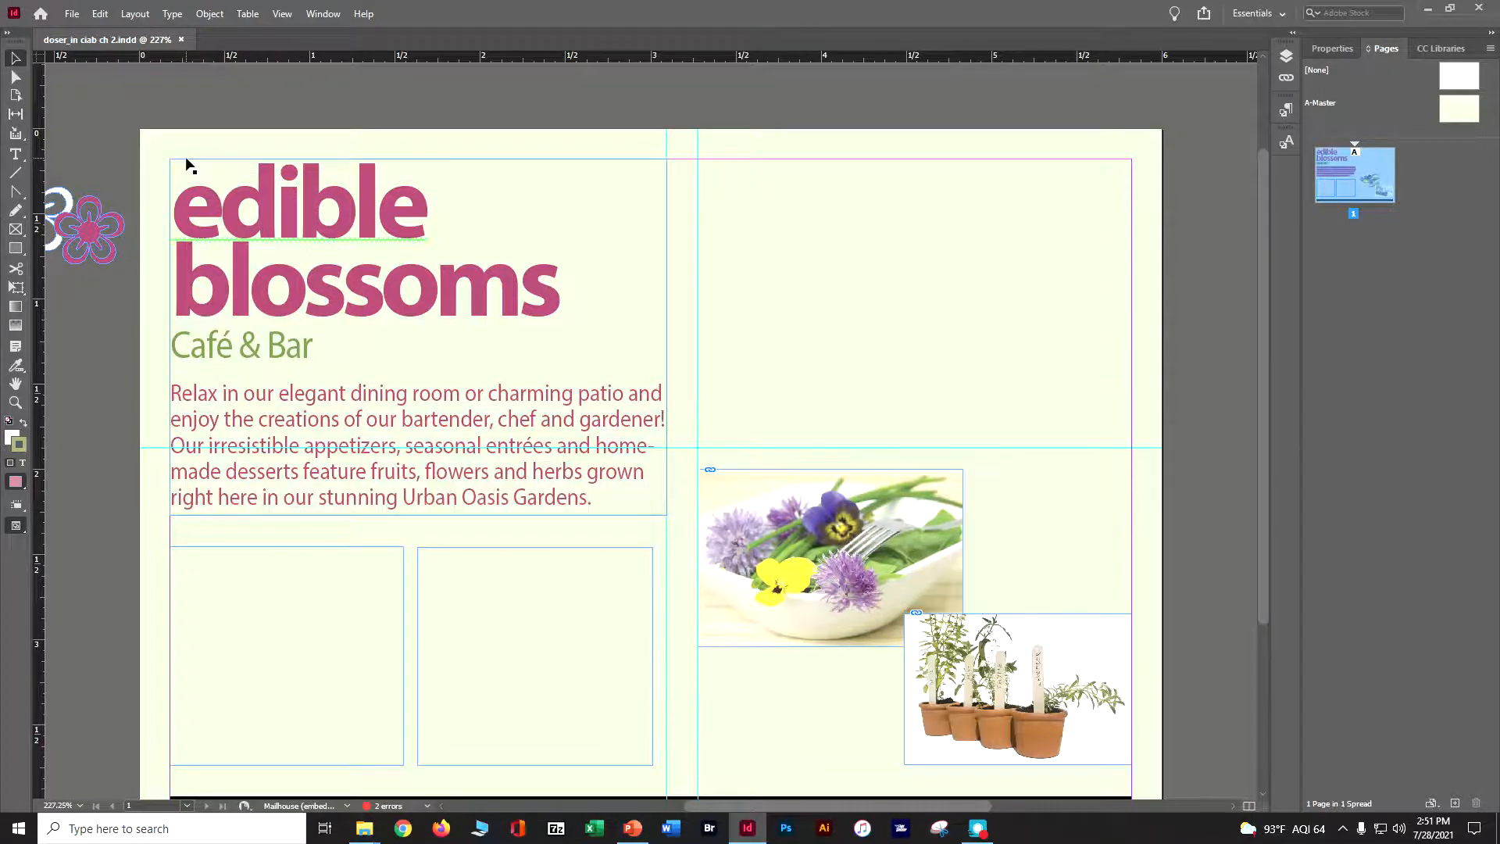
click(173, 14)
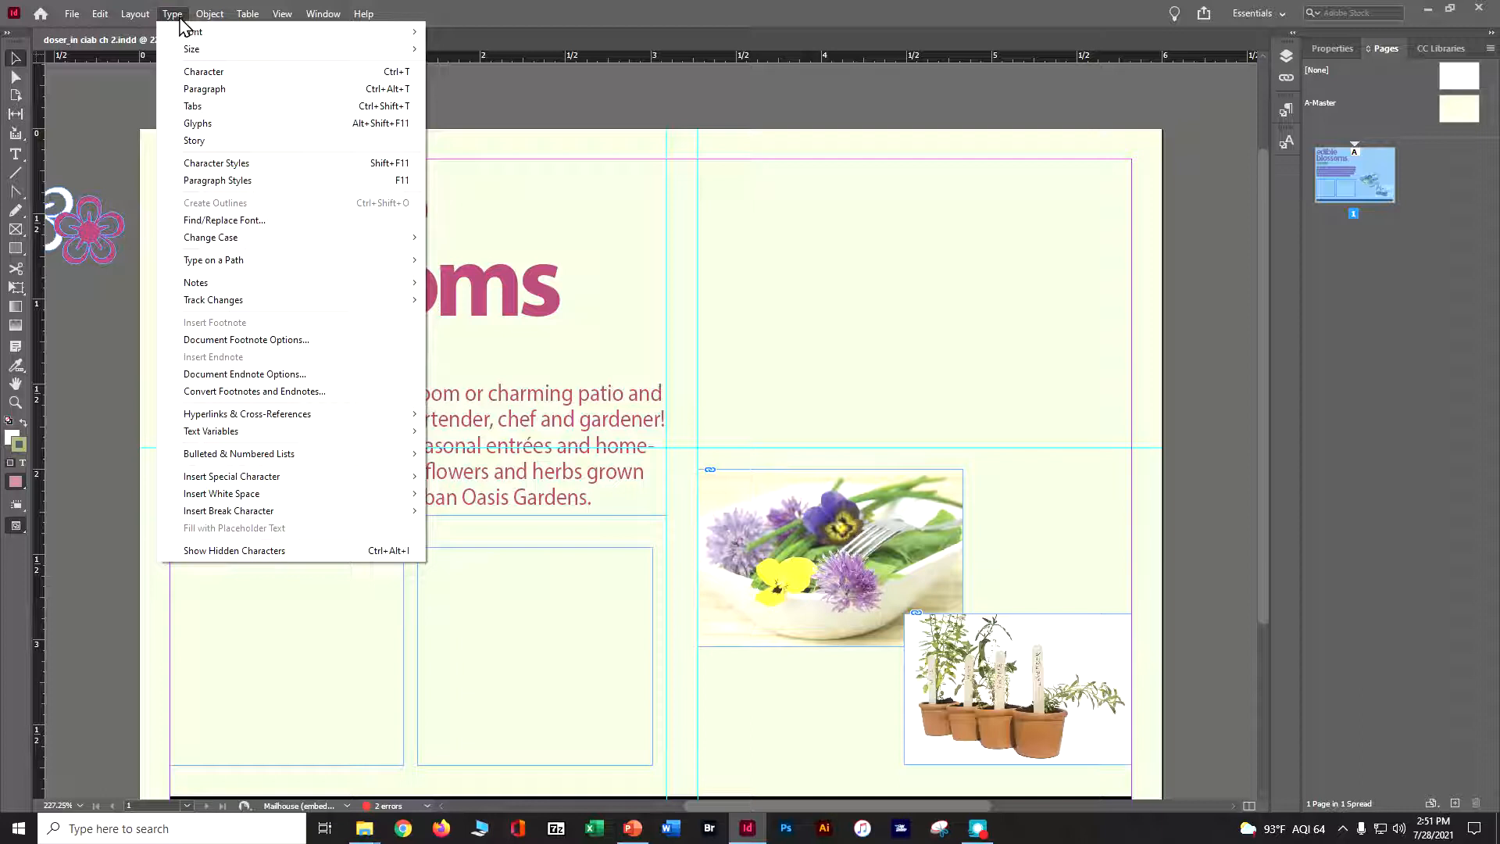
click(206, 551)
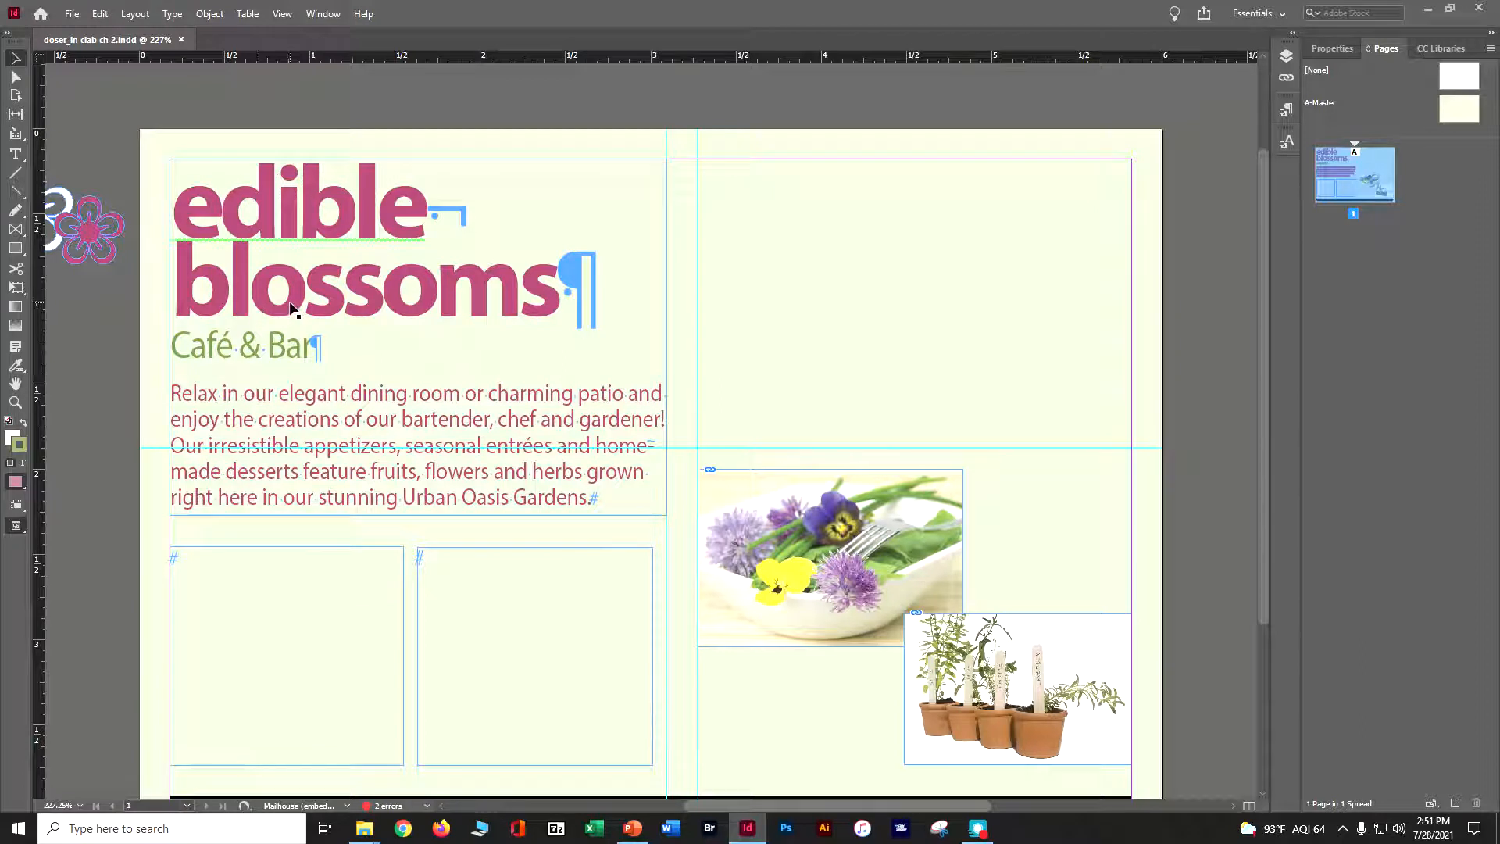
Replace the word 'Café' with 'Bistro' in the 'Café & Bar' subhead using the Type tool
click(15, 153)
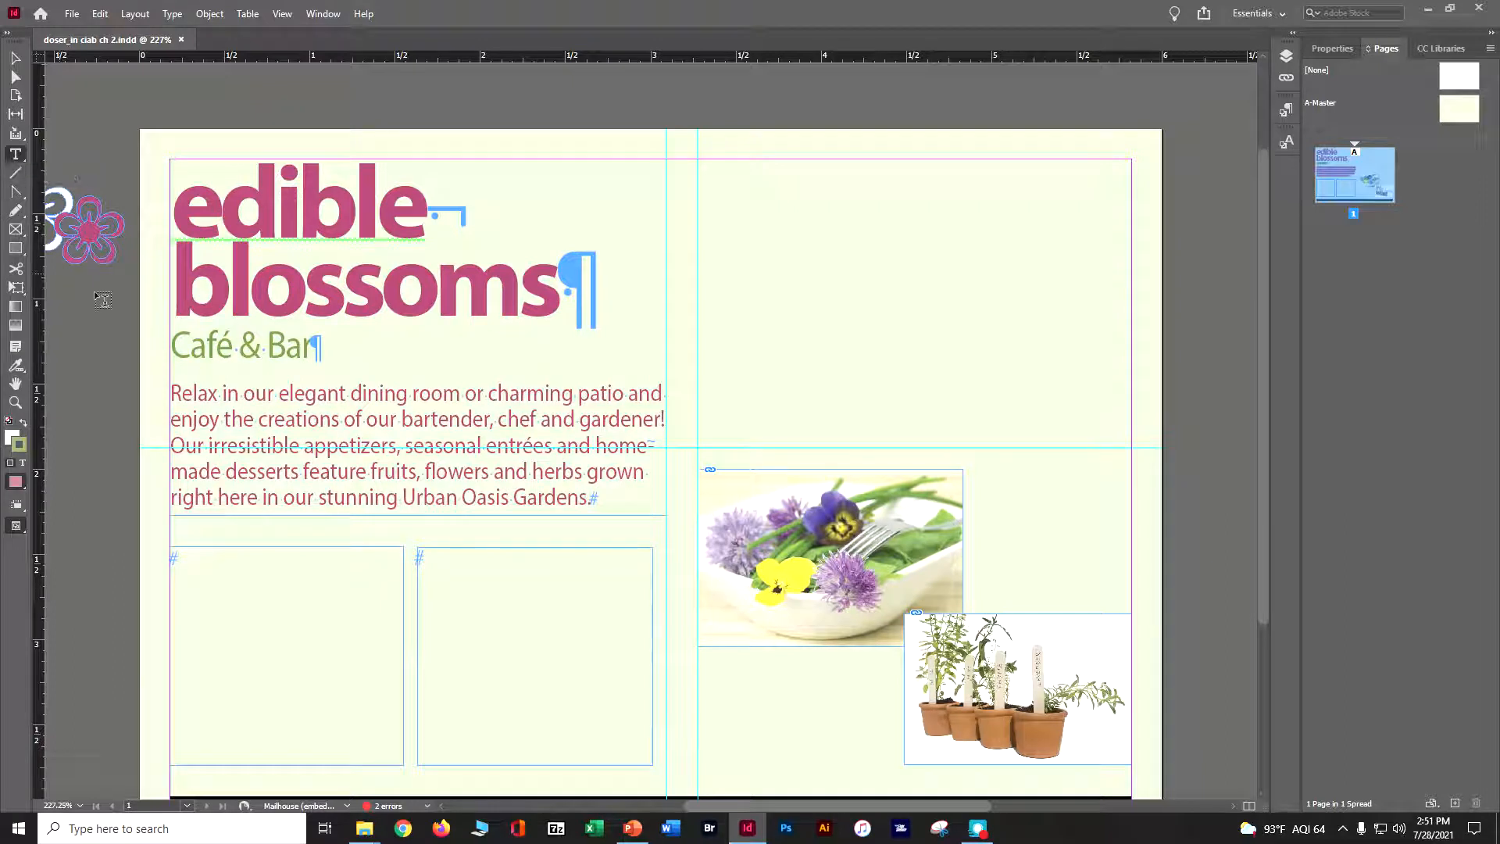
double_click(191, 341)
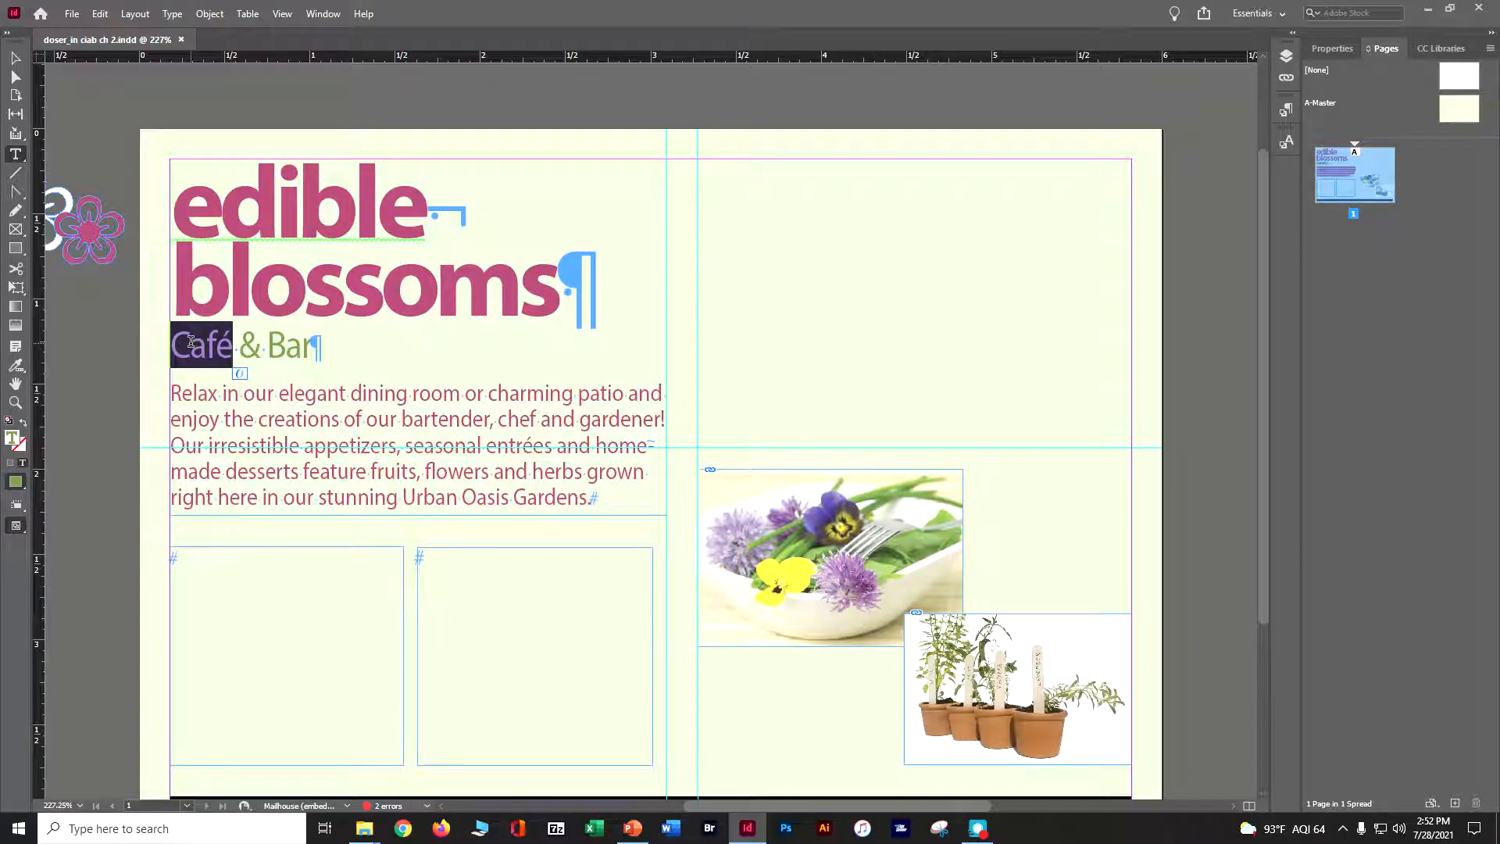
text(Bistro)
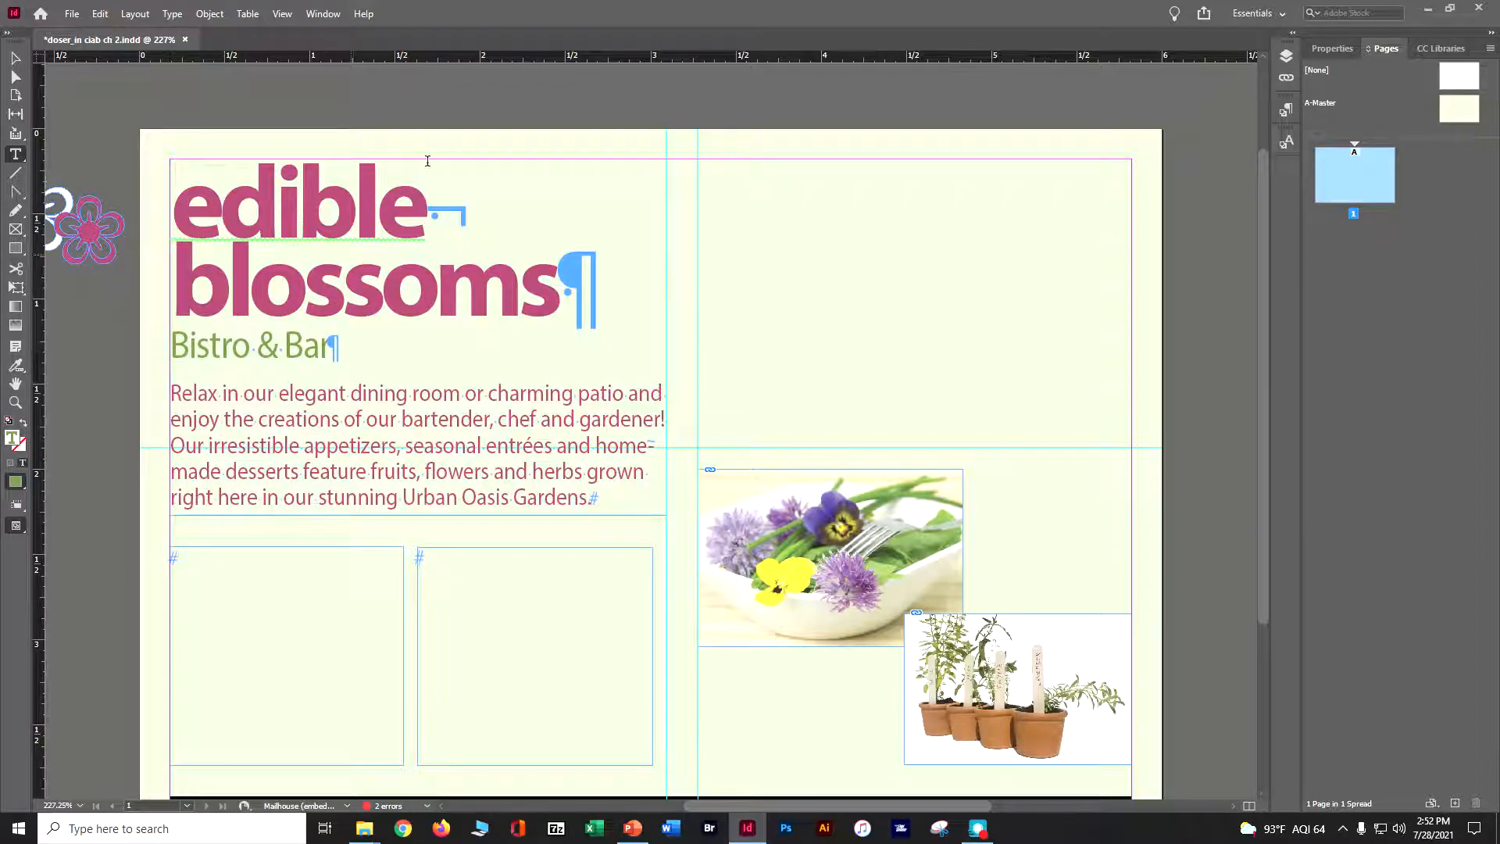
Set the font style to Bold with only the text cursor placed in the subhead
click(1329, 50)
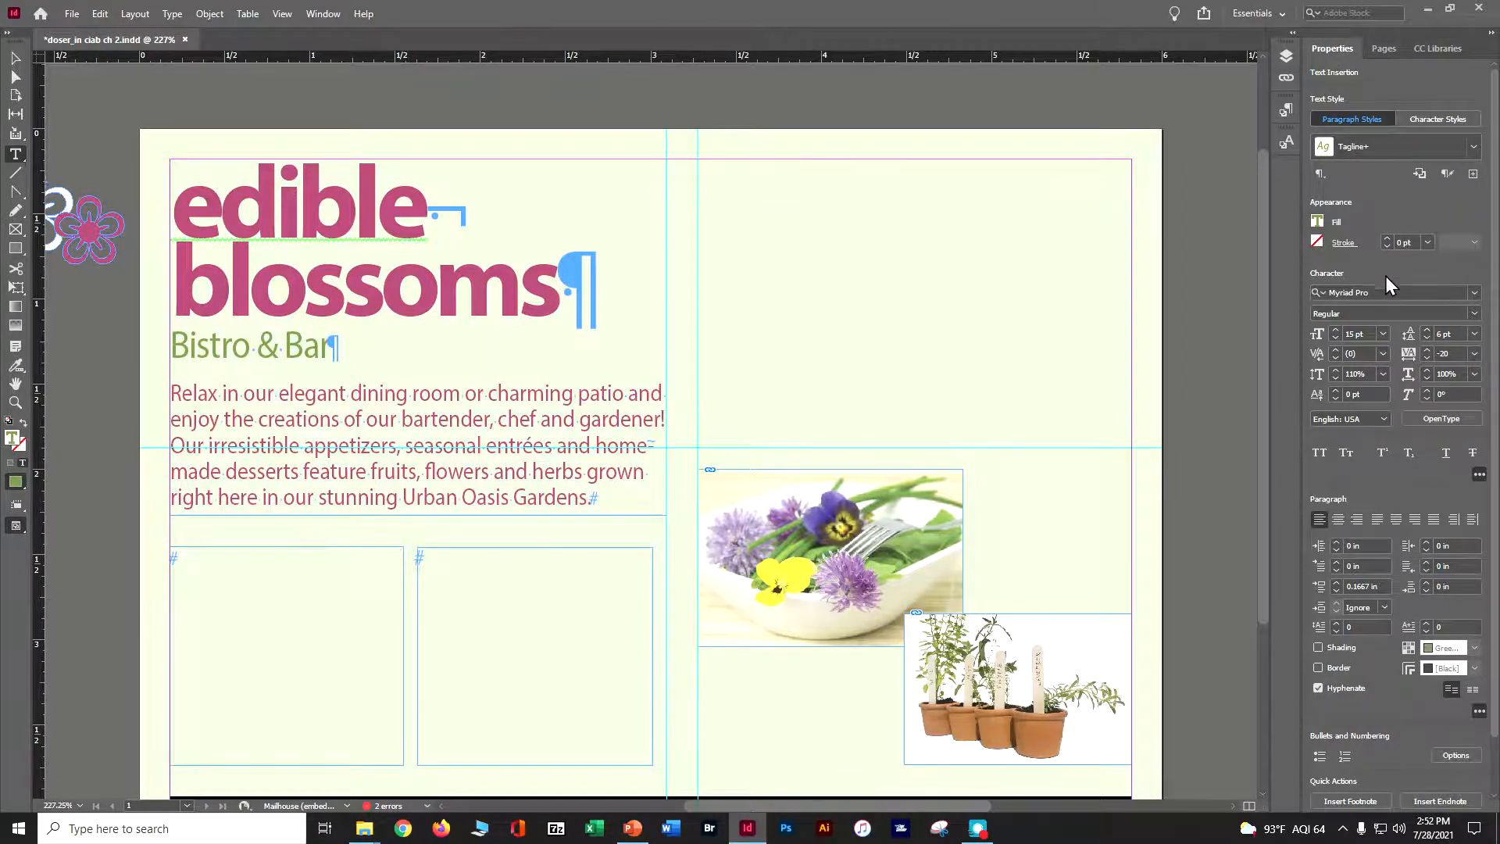
click(1469, 314)
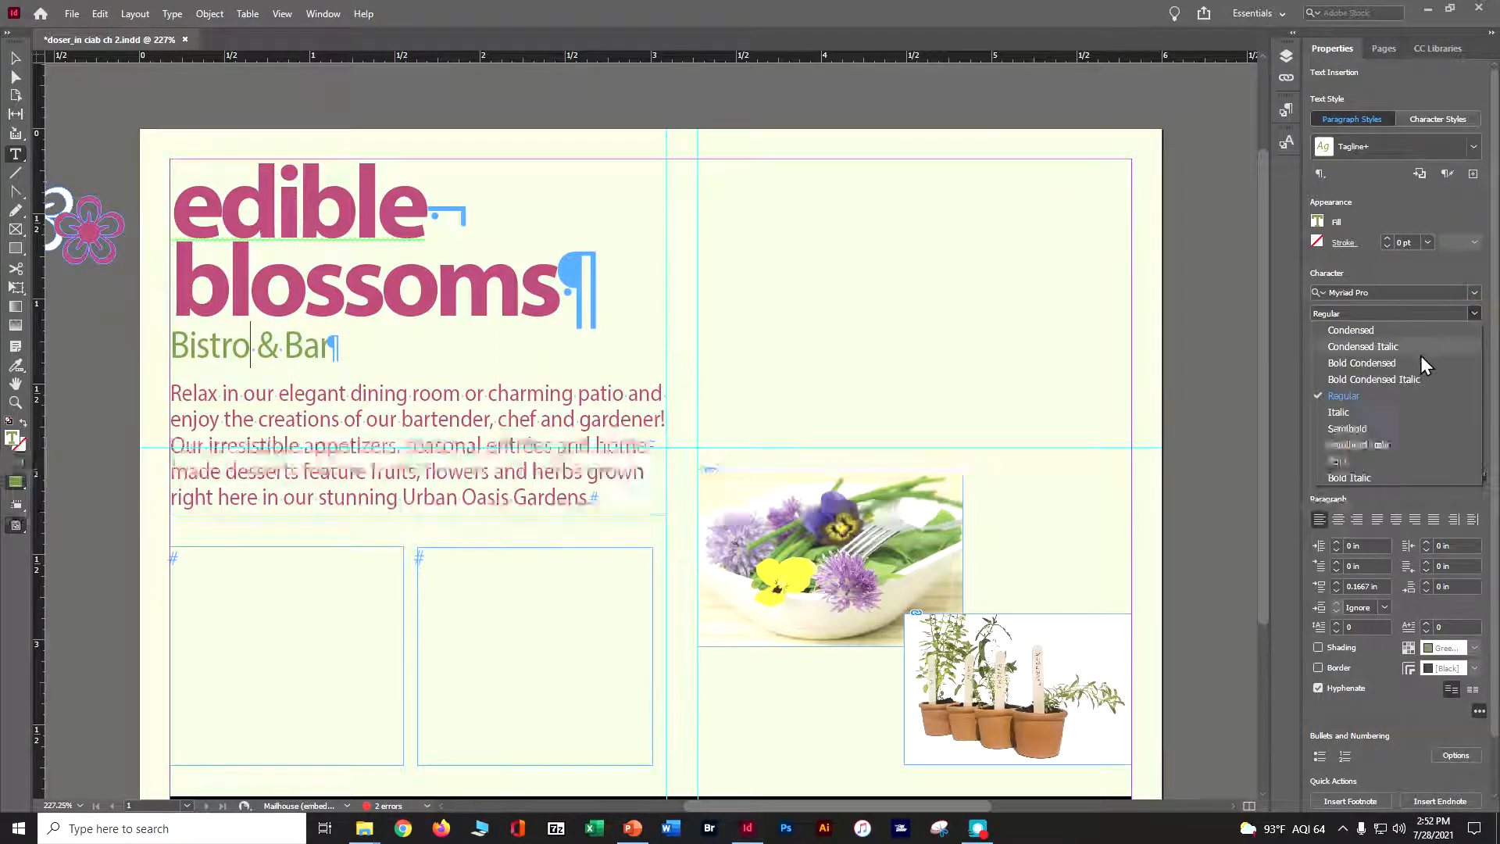
click(1373, 461)
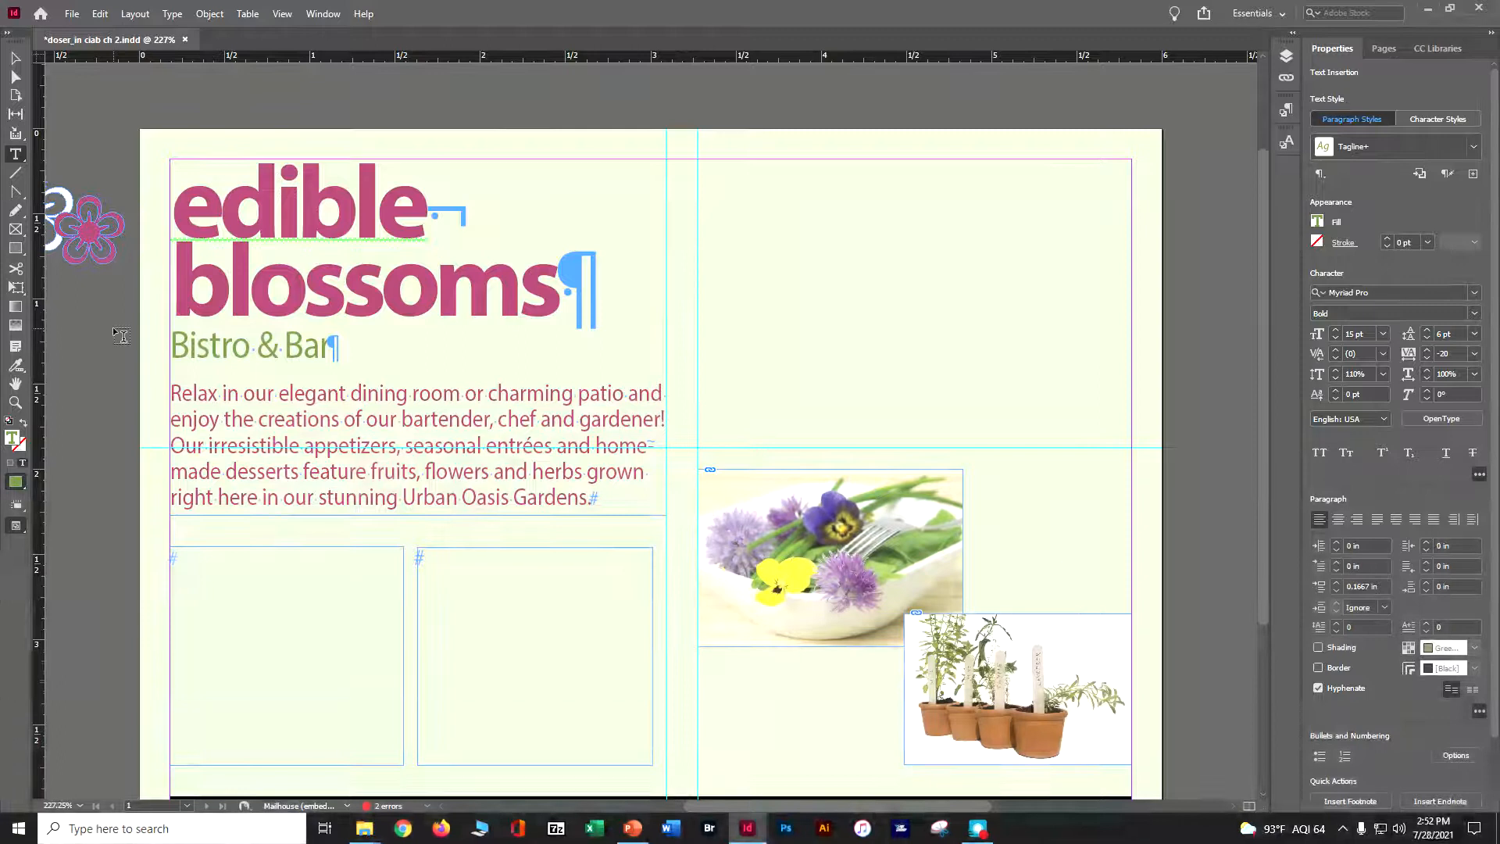
Select the whole 'Bistro & Bar' line and set its font style to Bold
triple_click(190, 354)
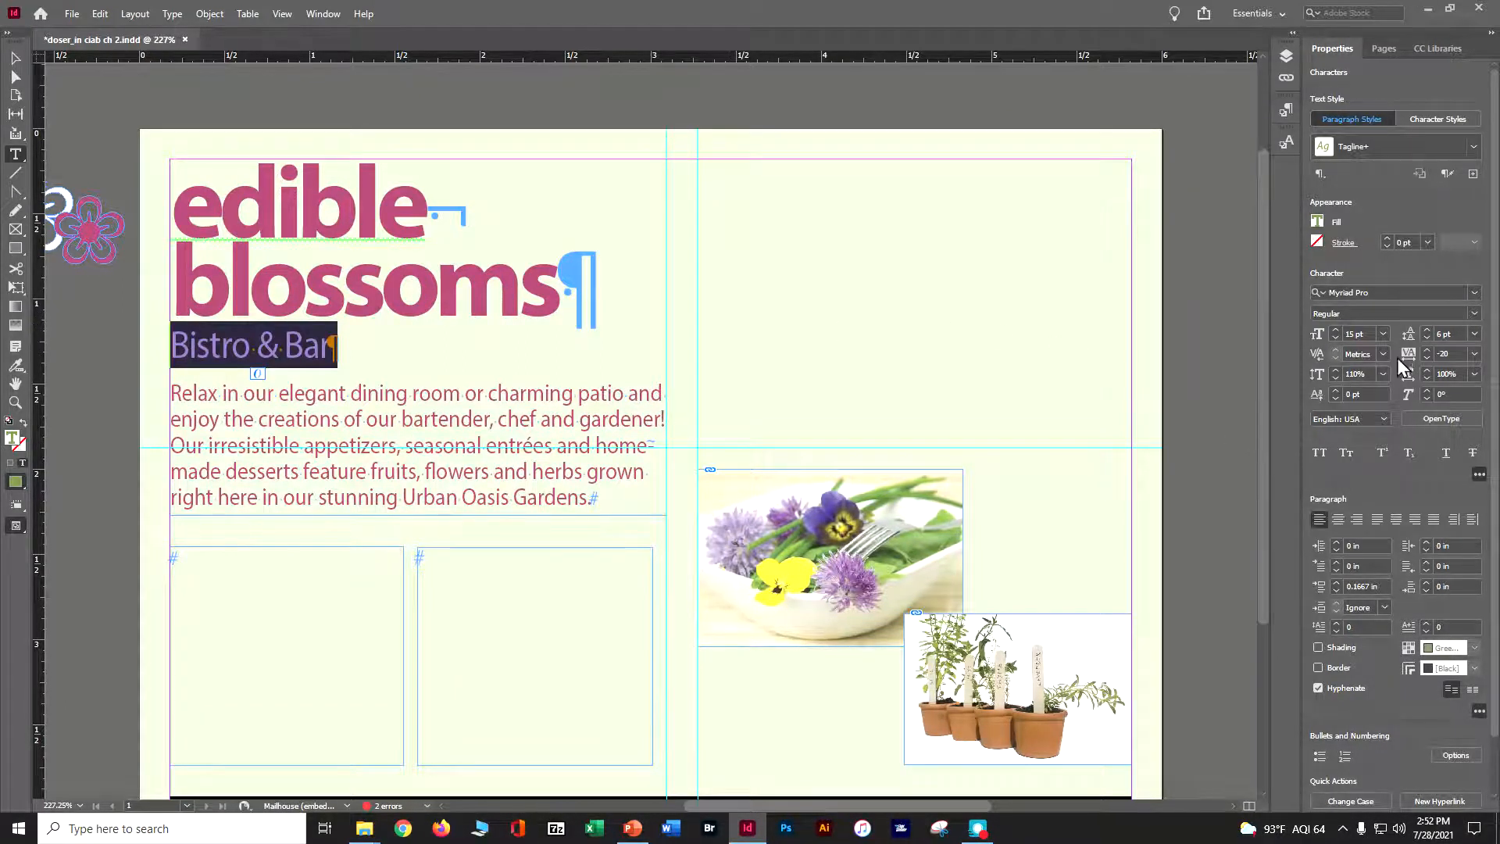
click(1473, 314)
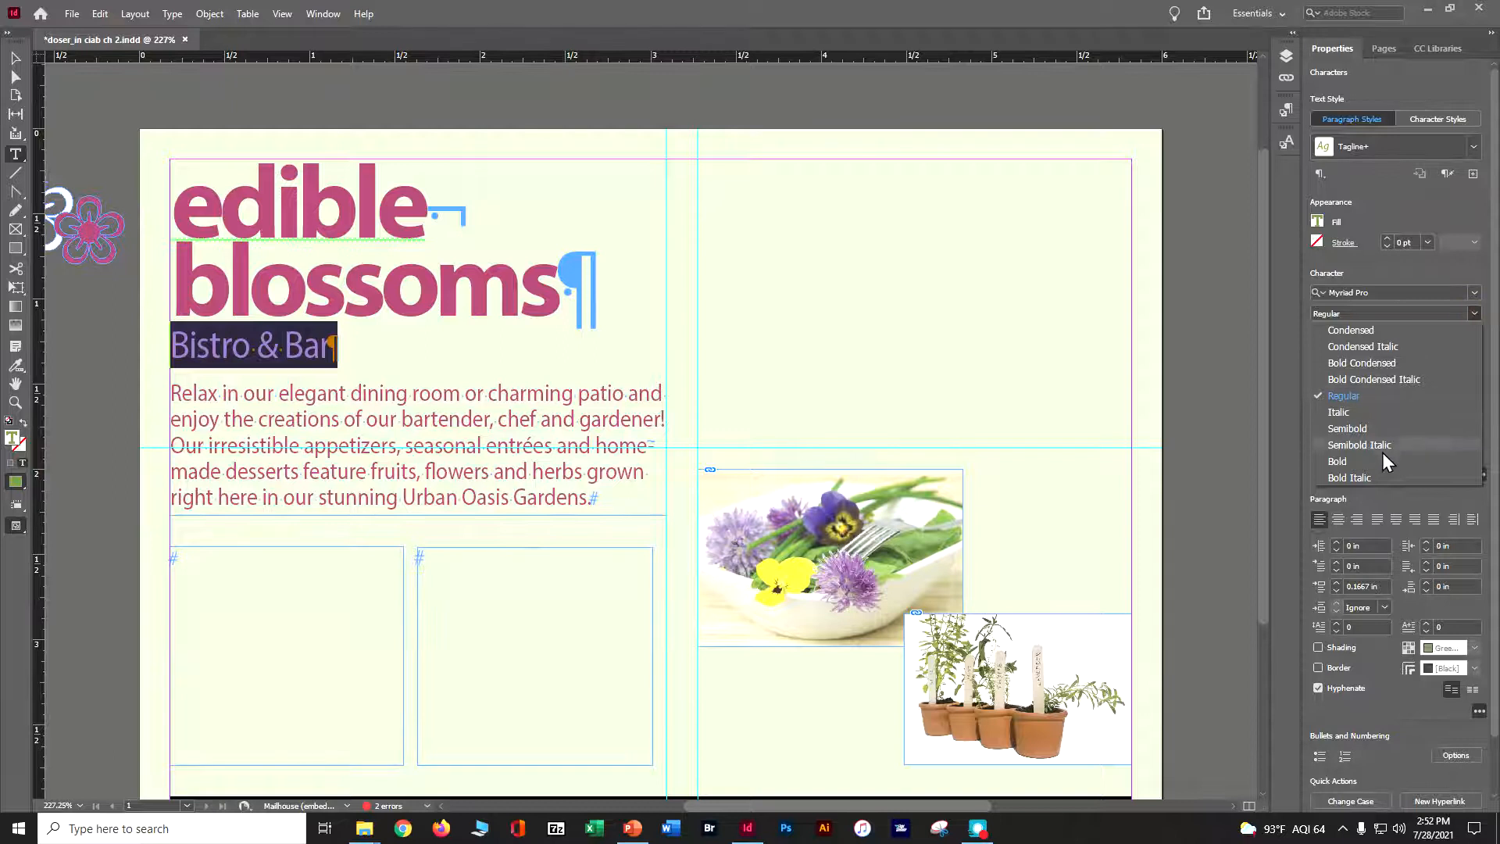
click(1337, 462)
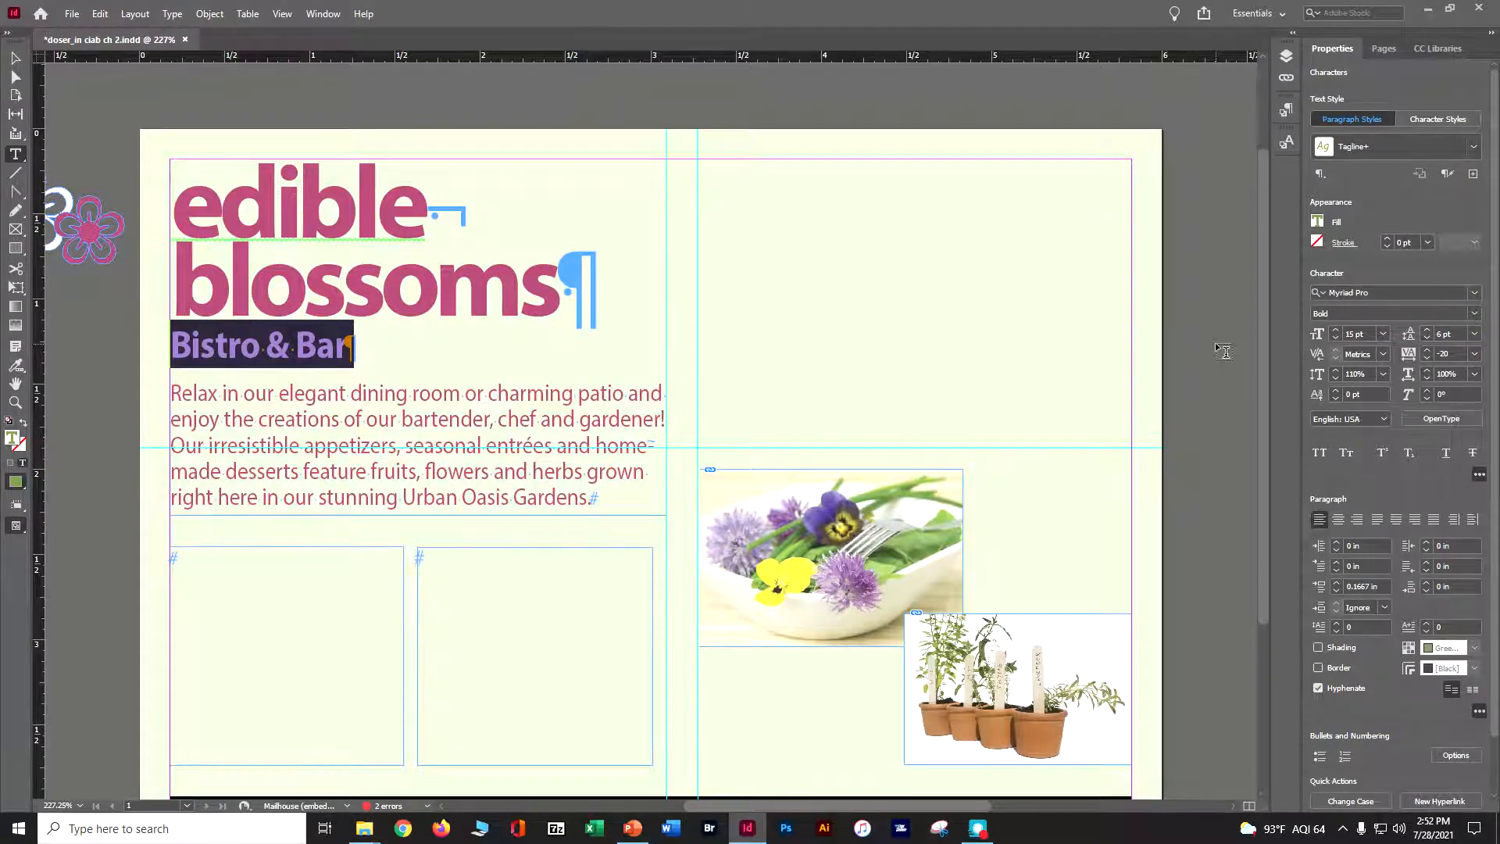
Switch to the Selection tool and deselect the text
click(1473, 313)
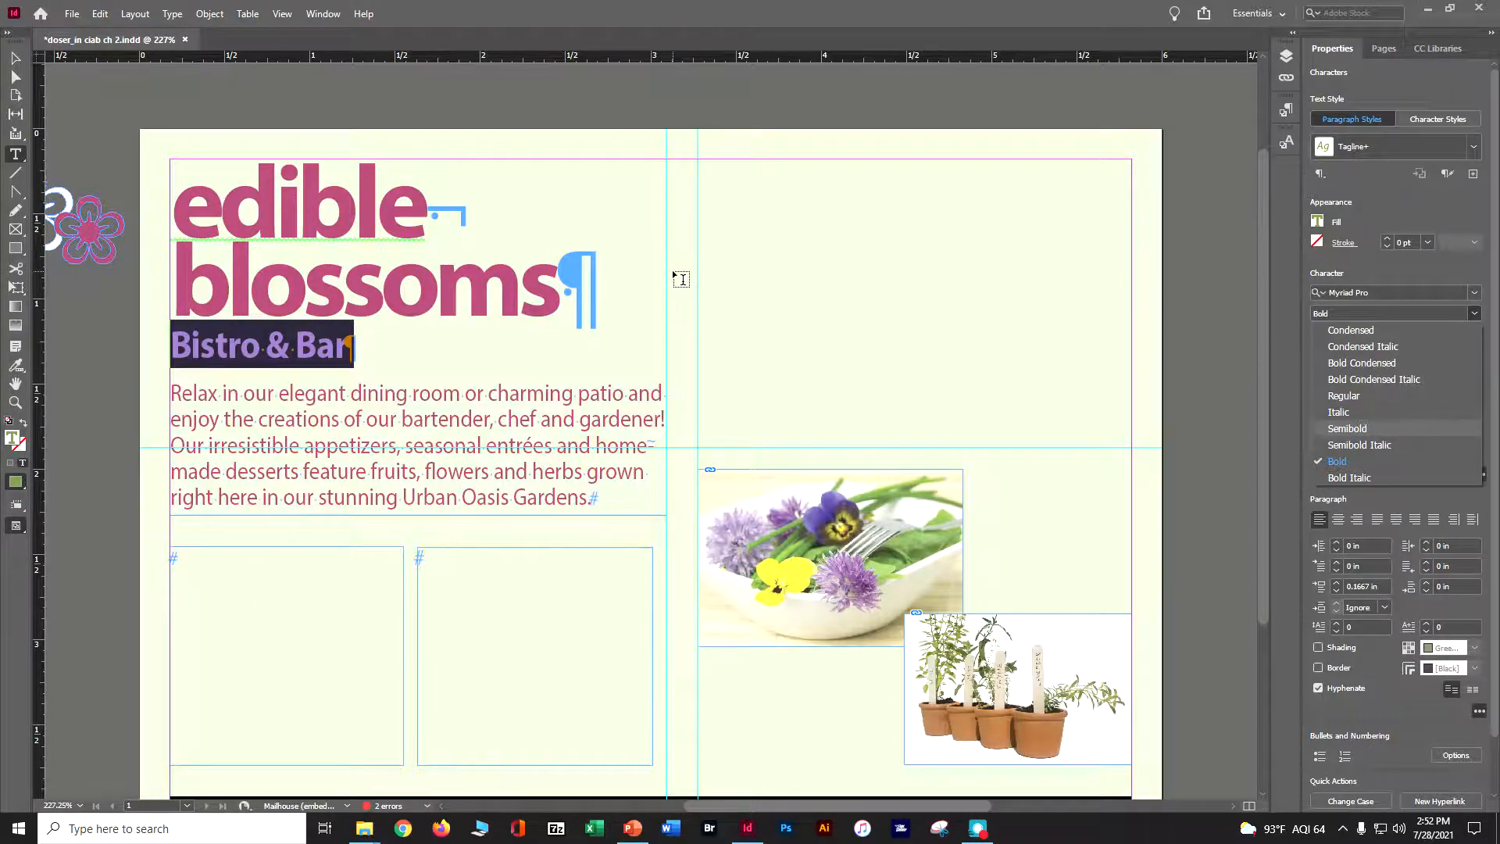
click(18, 58)
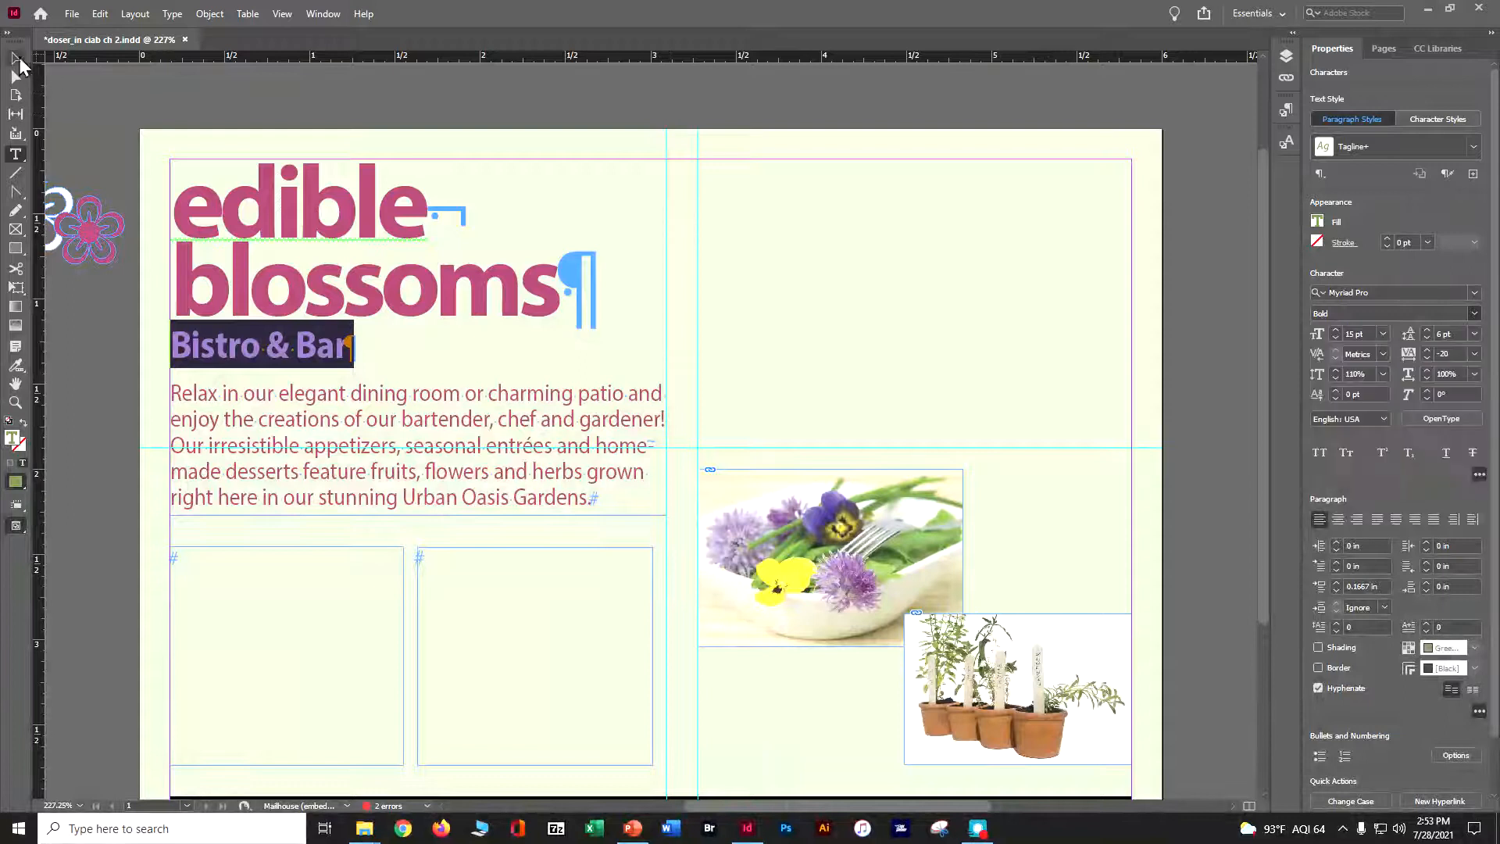
click(107, 94)
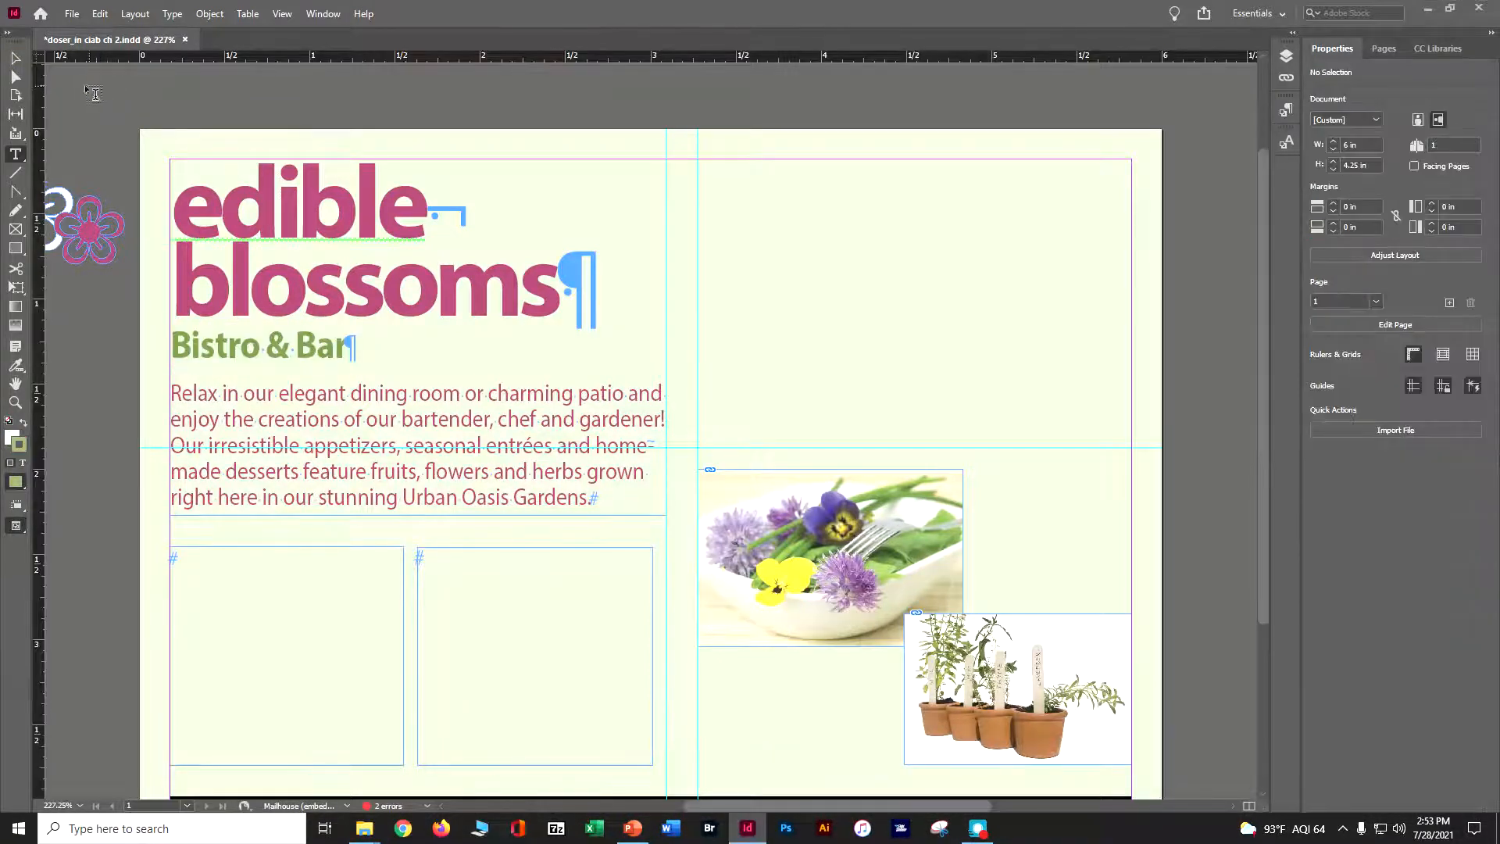
click(12, 61)
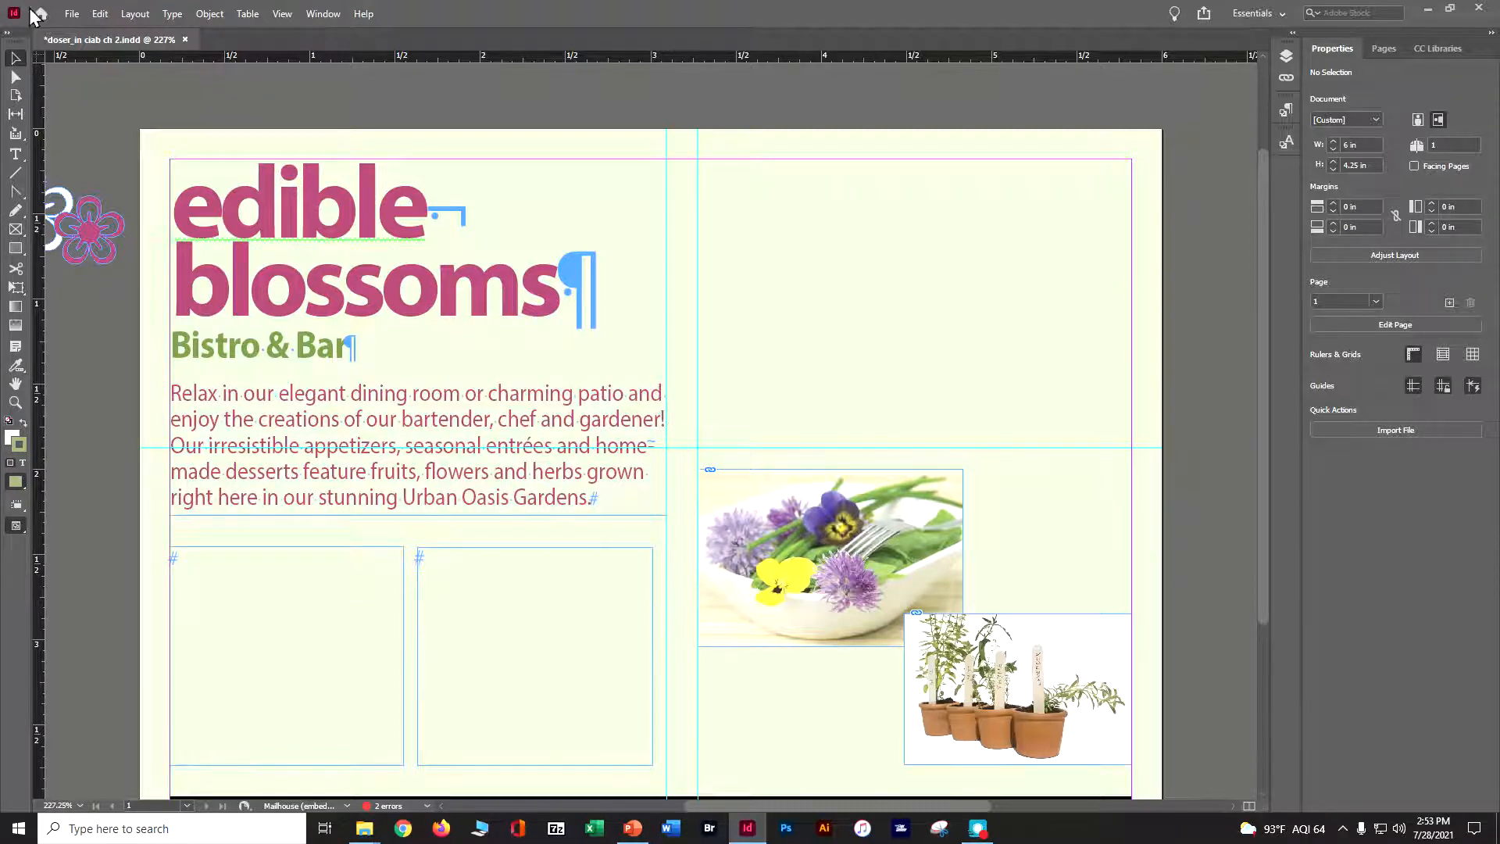
Place the Bistro.docx file from the Lesson02 folder into the empty left text frame below the introduction
click(71, 14)
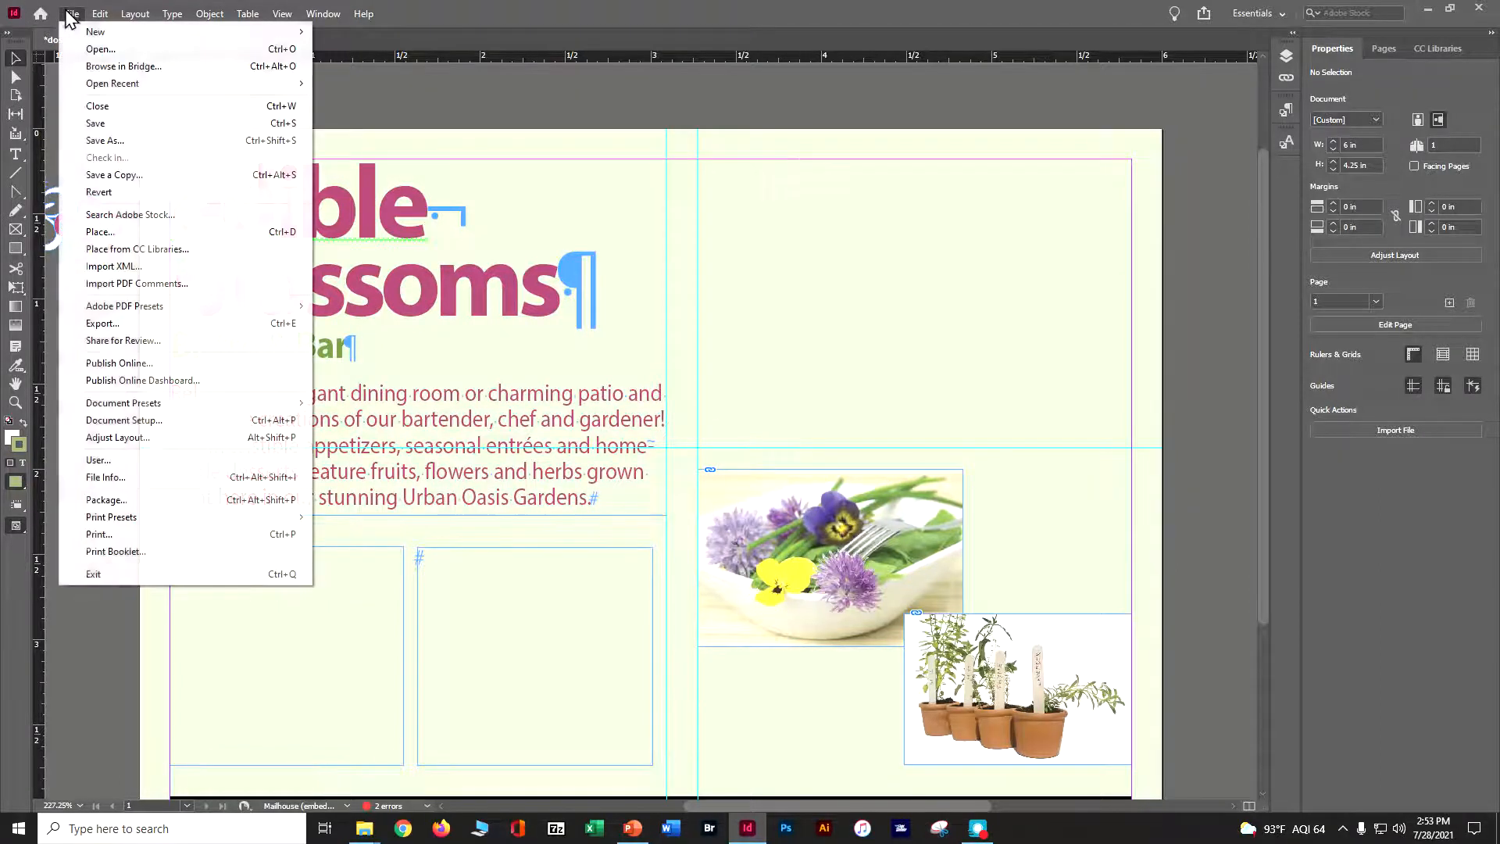
click(114, 233)
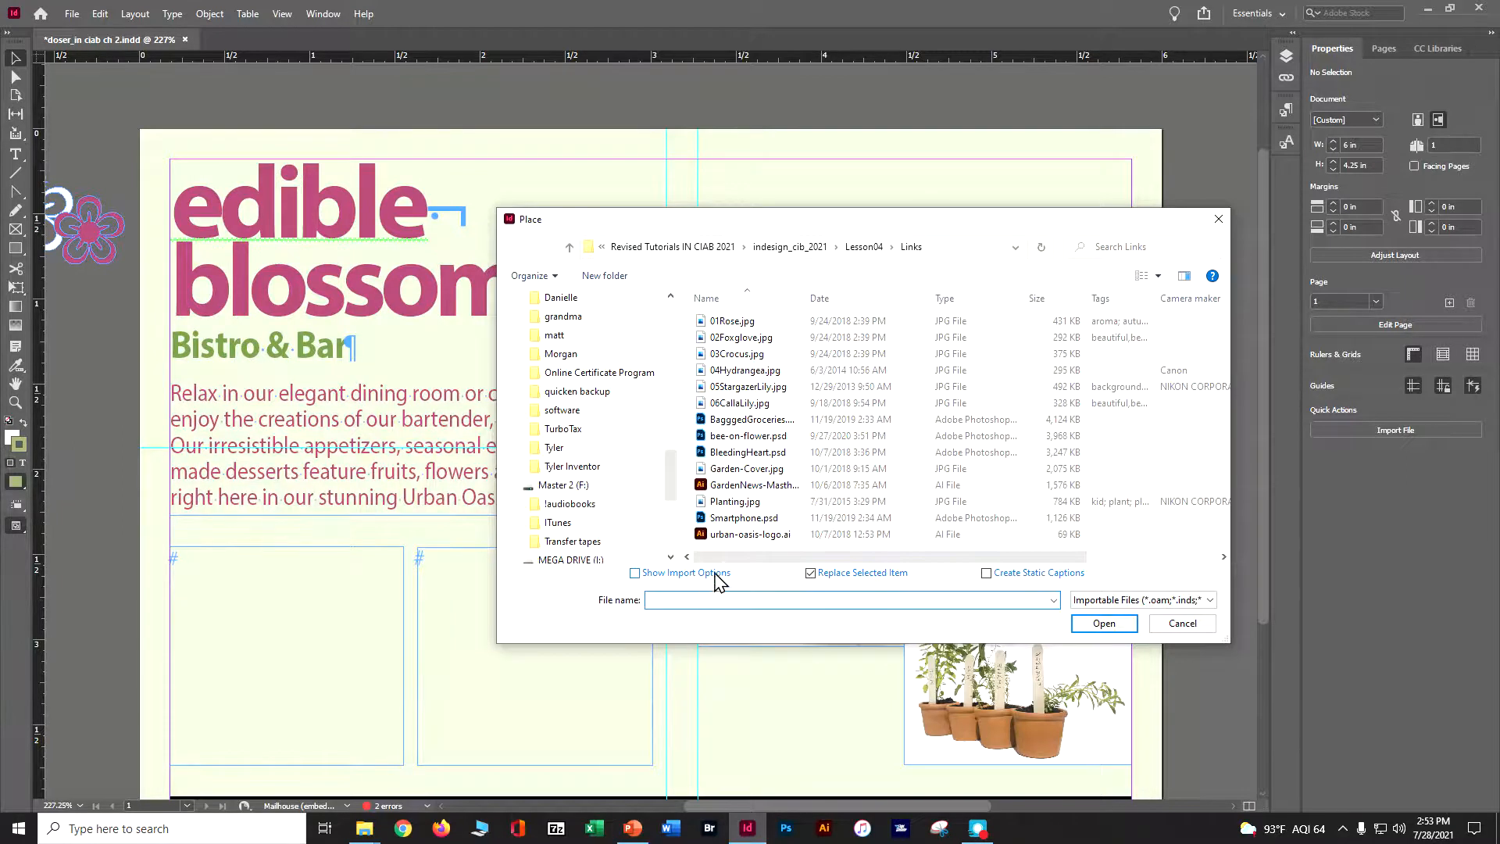
click(802, 247)
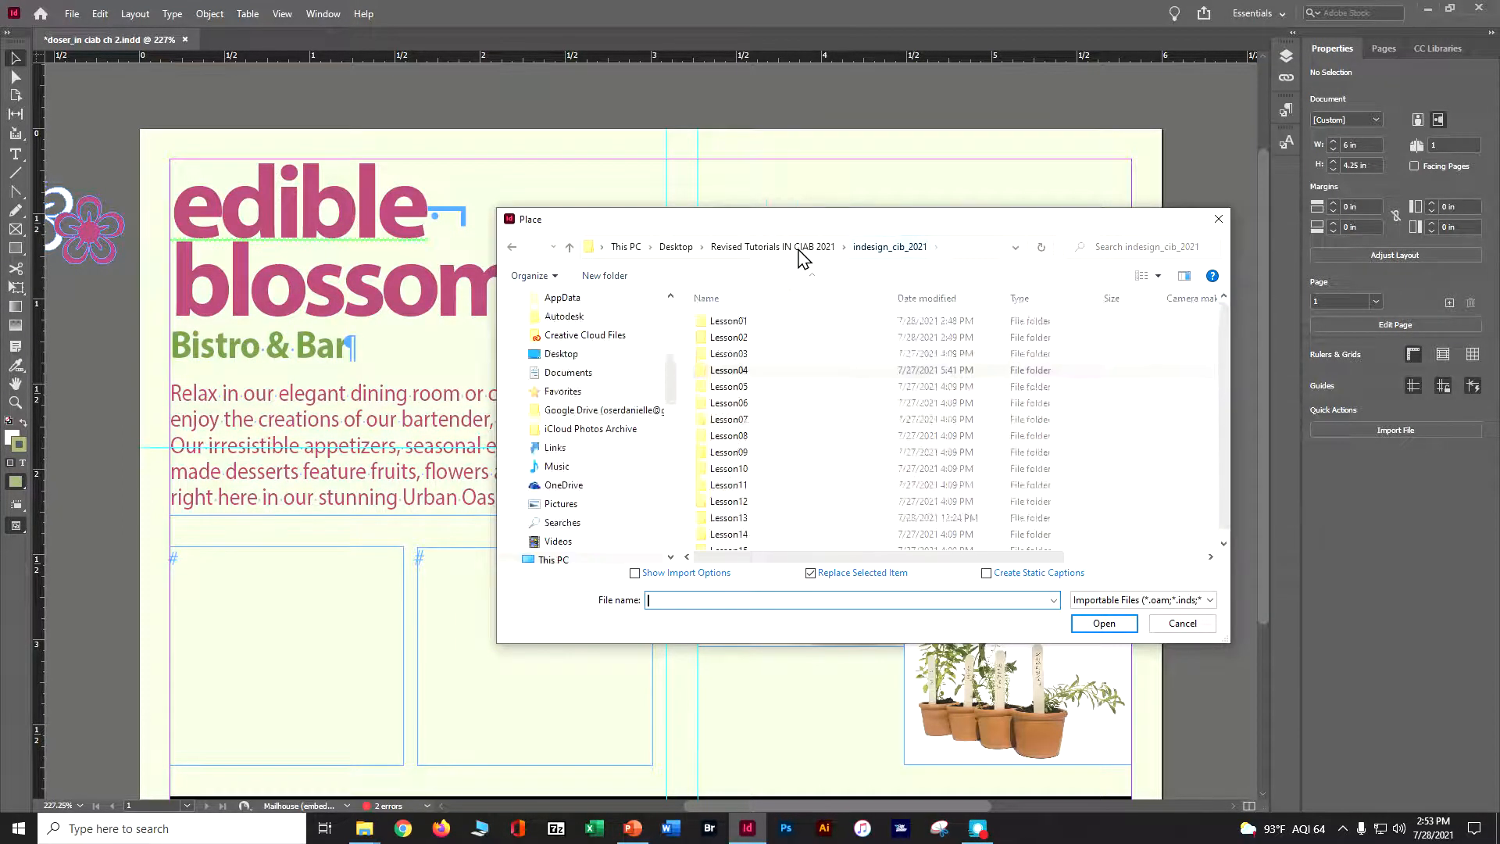
double_click(748, 337)
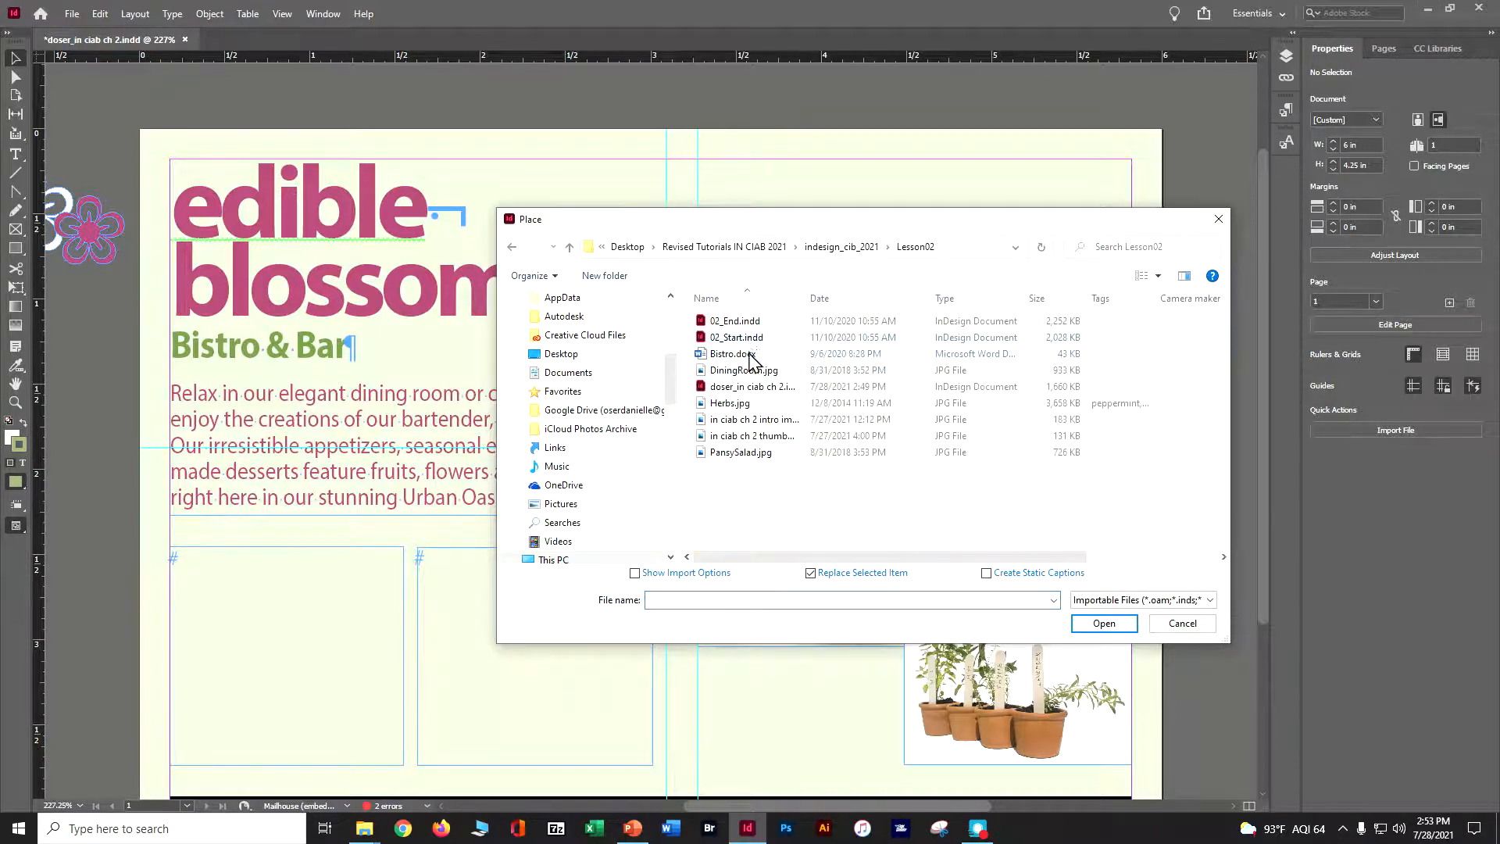
click(749, 355)
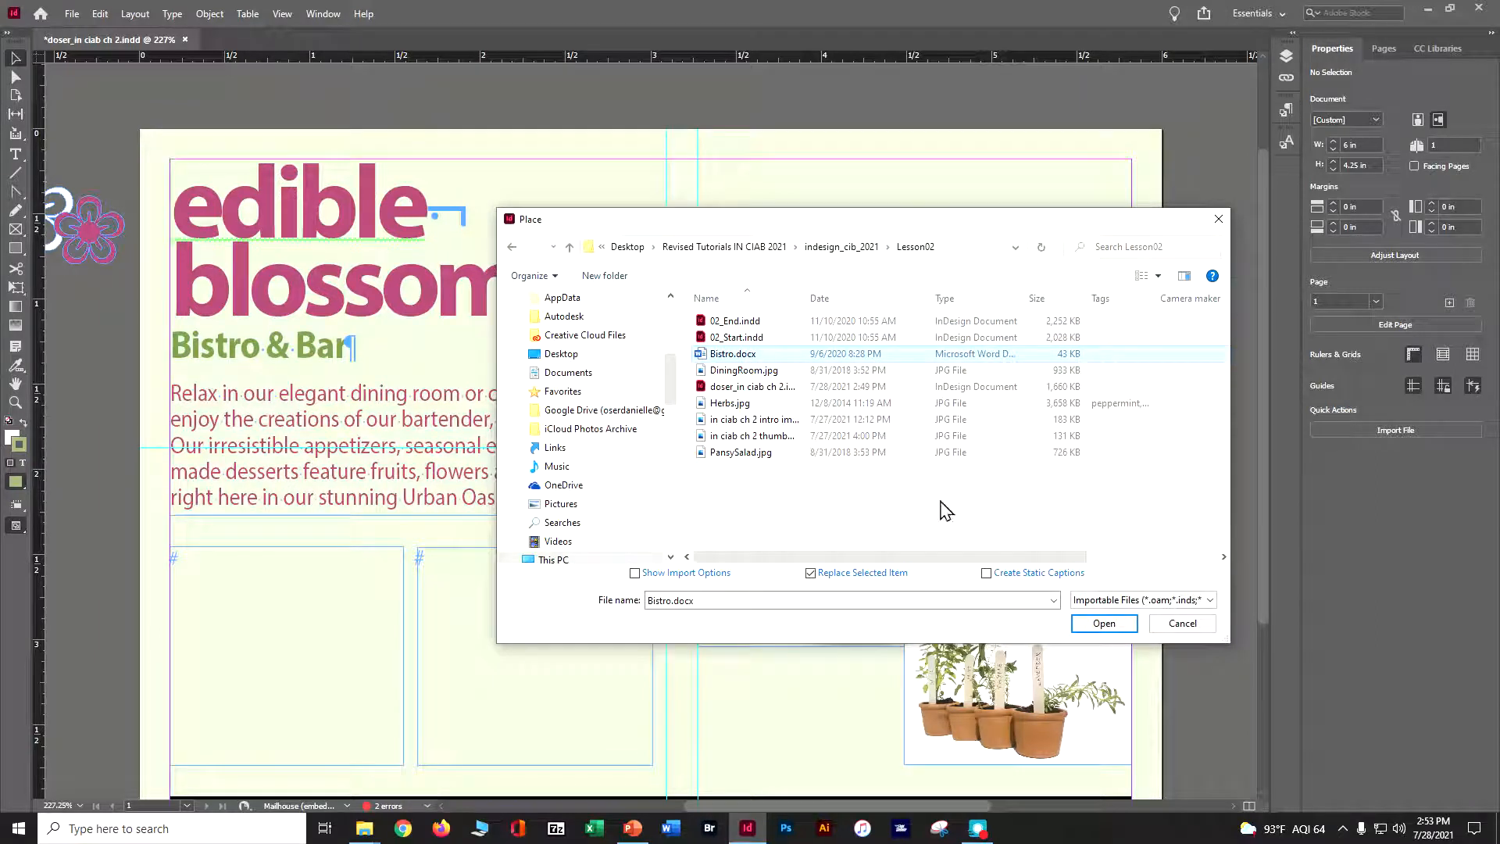
click(1101, 623)
click(800, 379)
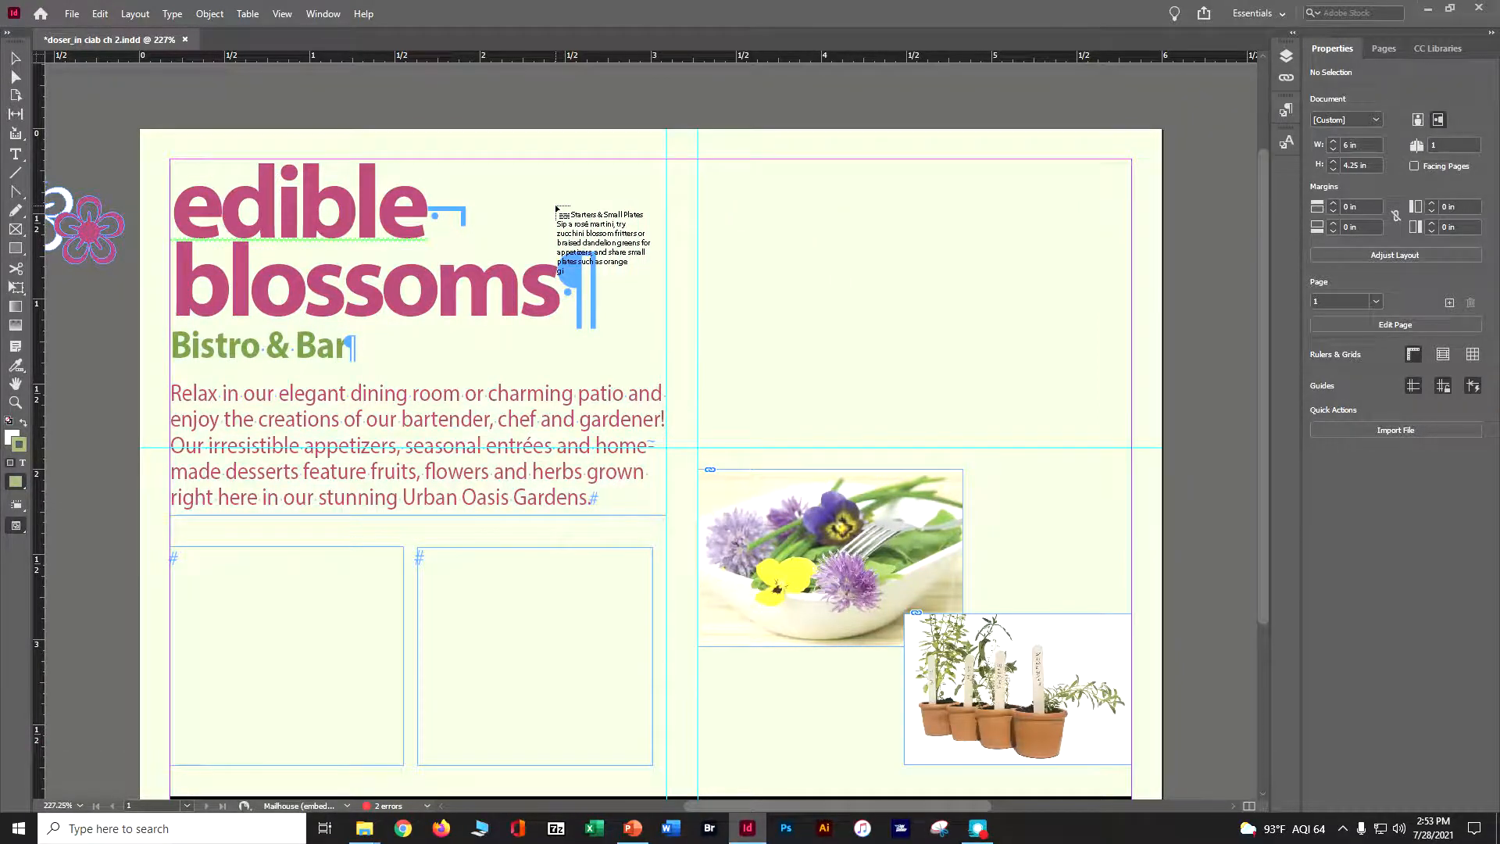
click(173, 553)
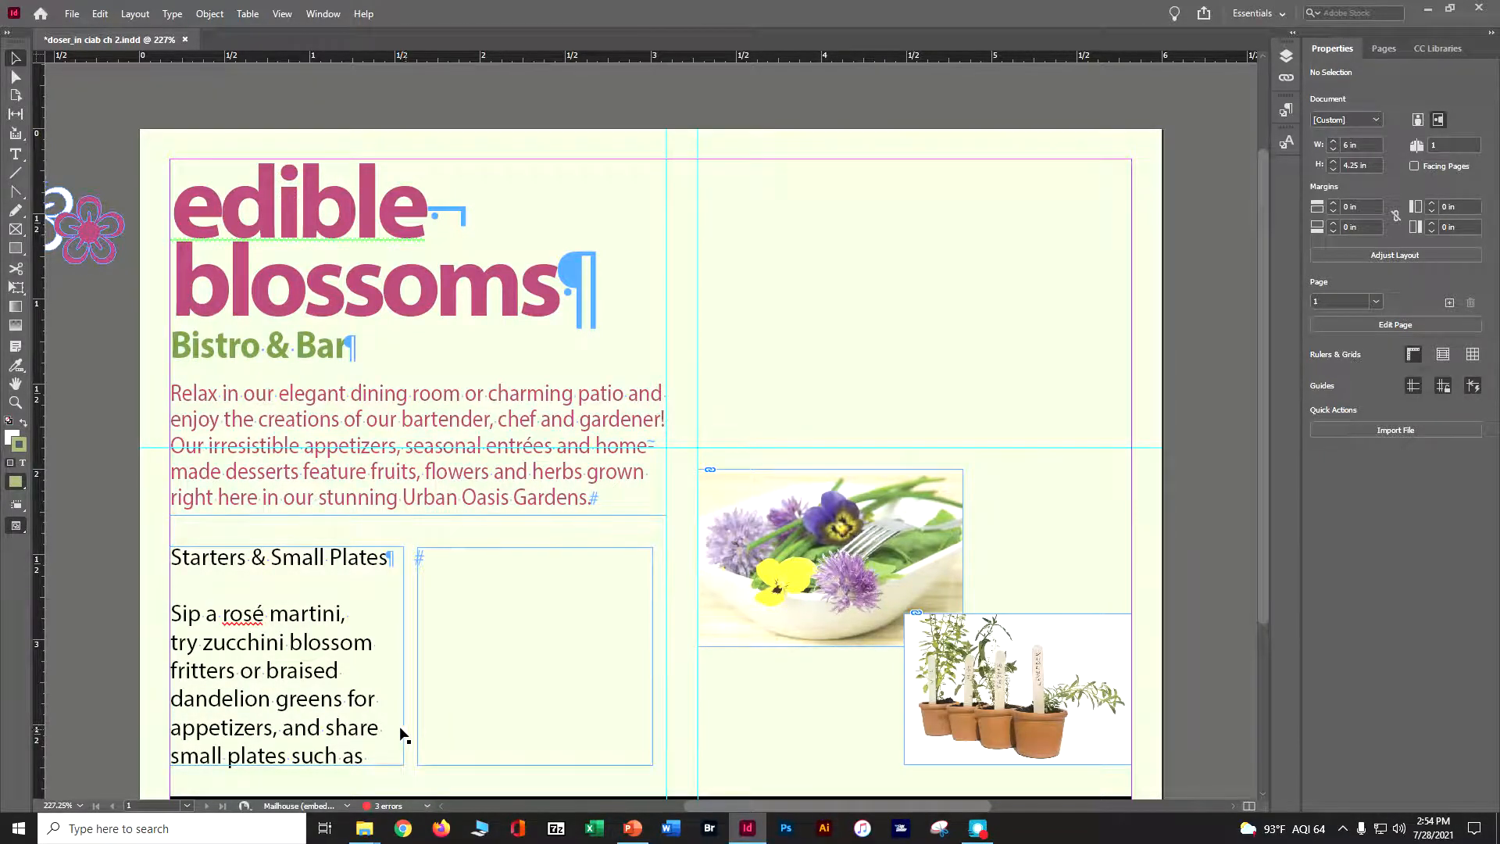
Thread the overflowing story from the left text frame into the empty right text frame
key(ctrl+4)
scroll(400, 734, down, 5)
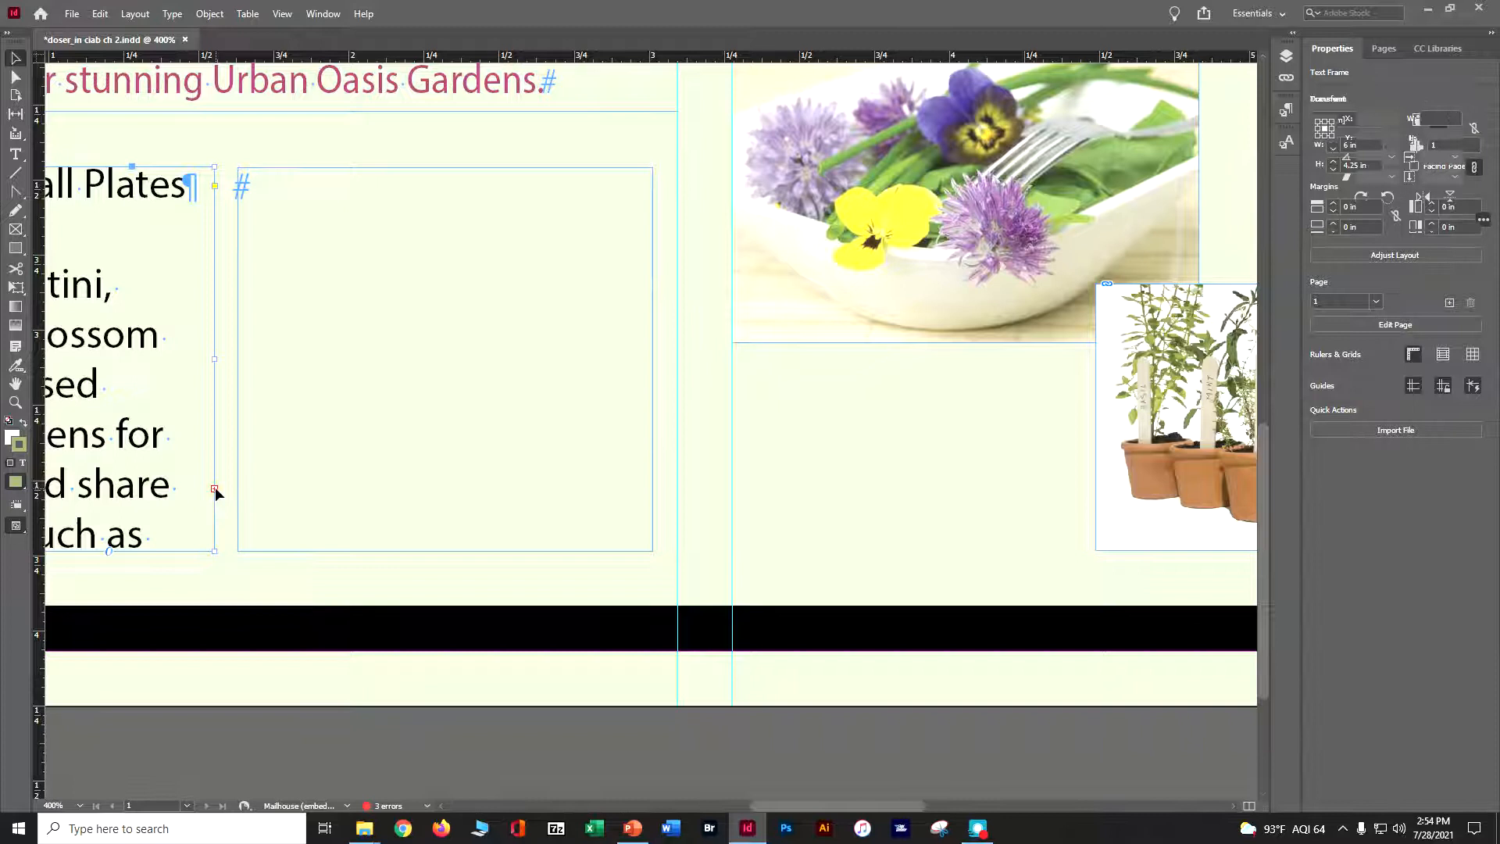
click(215, 490)
click(215, 489)
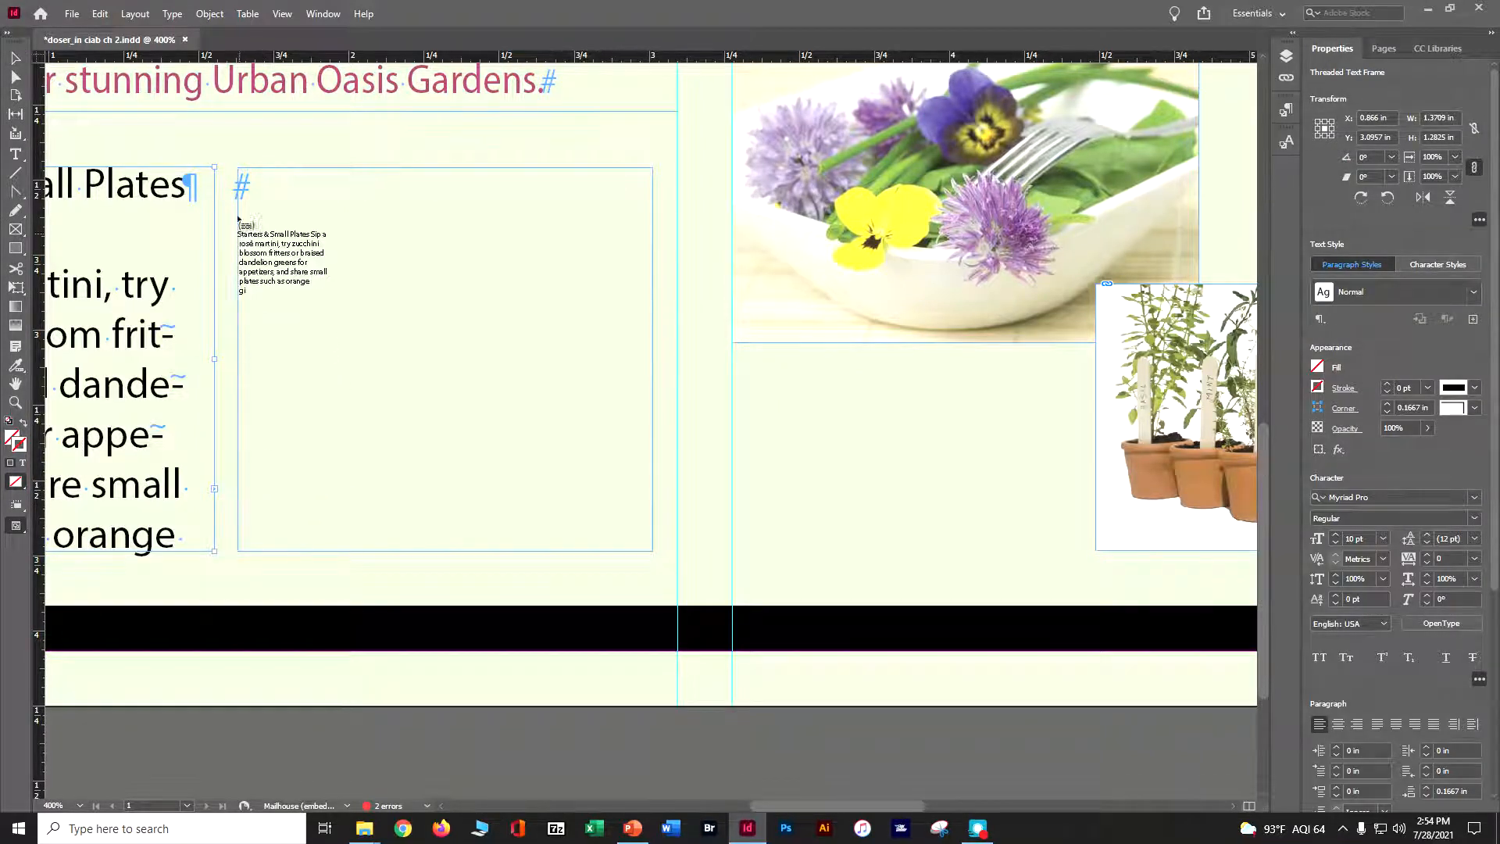
click(240, 170)
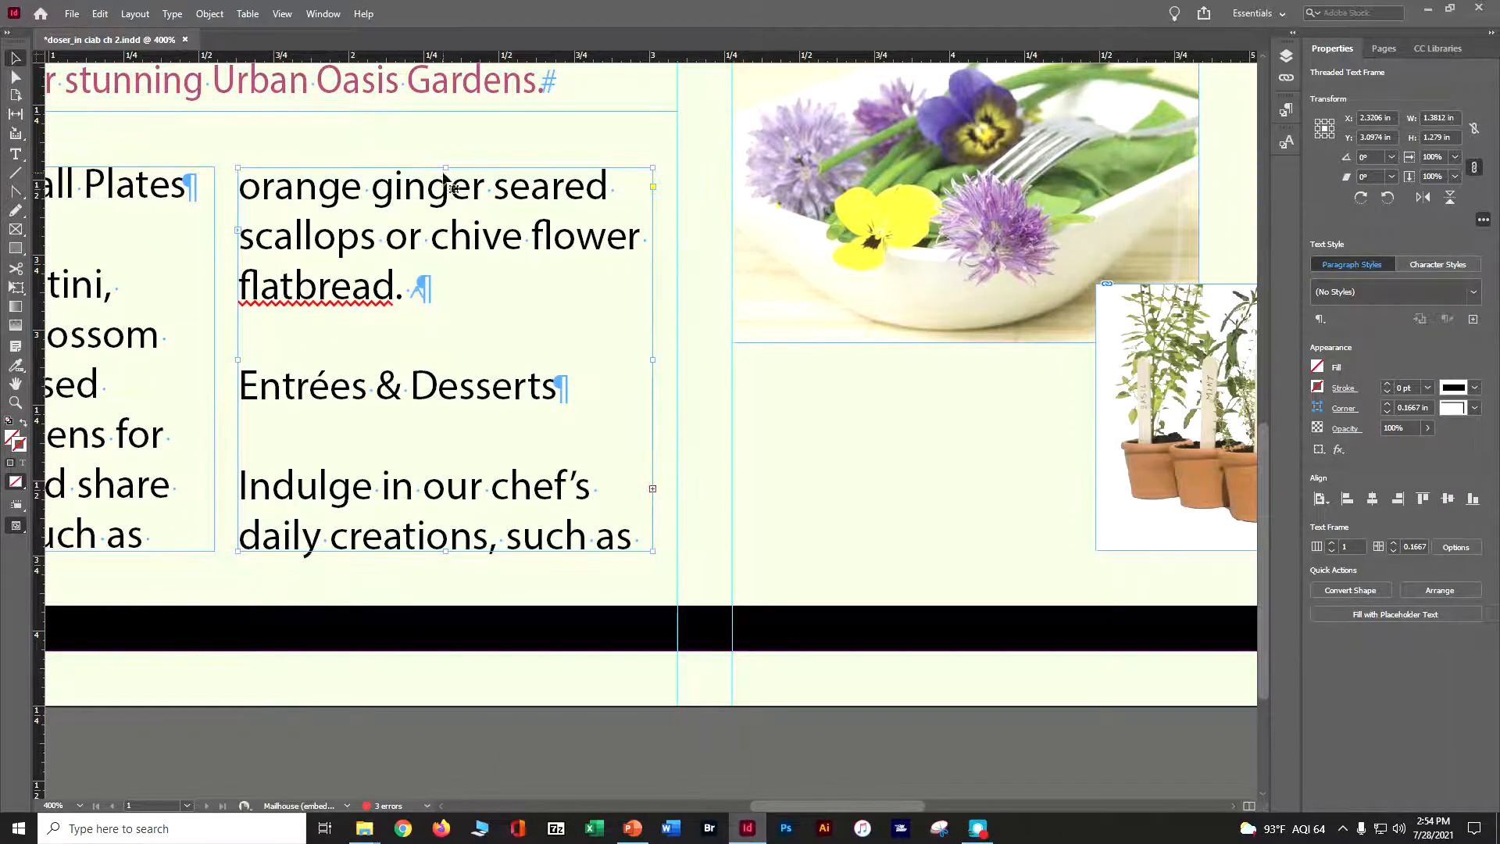
Save the document
mouse_move(445, 167)
mouse_down()
mouse_move(430, 295)
mouse_move(445, 167)
mouse_up()
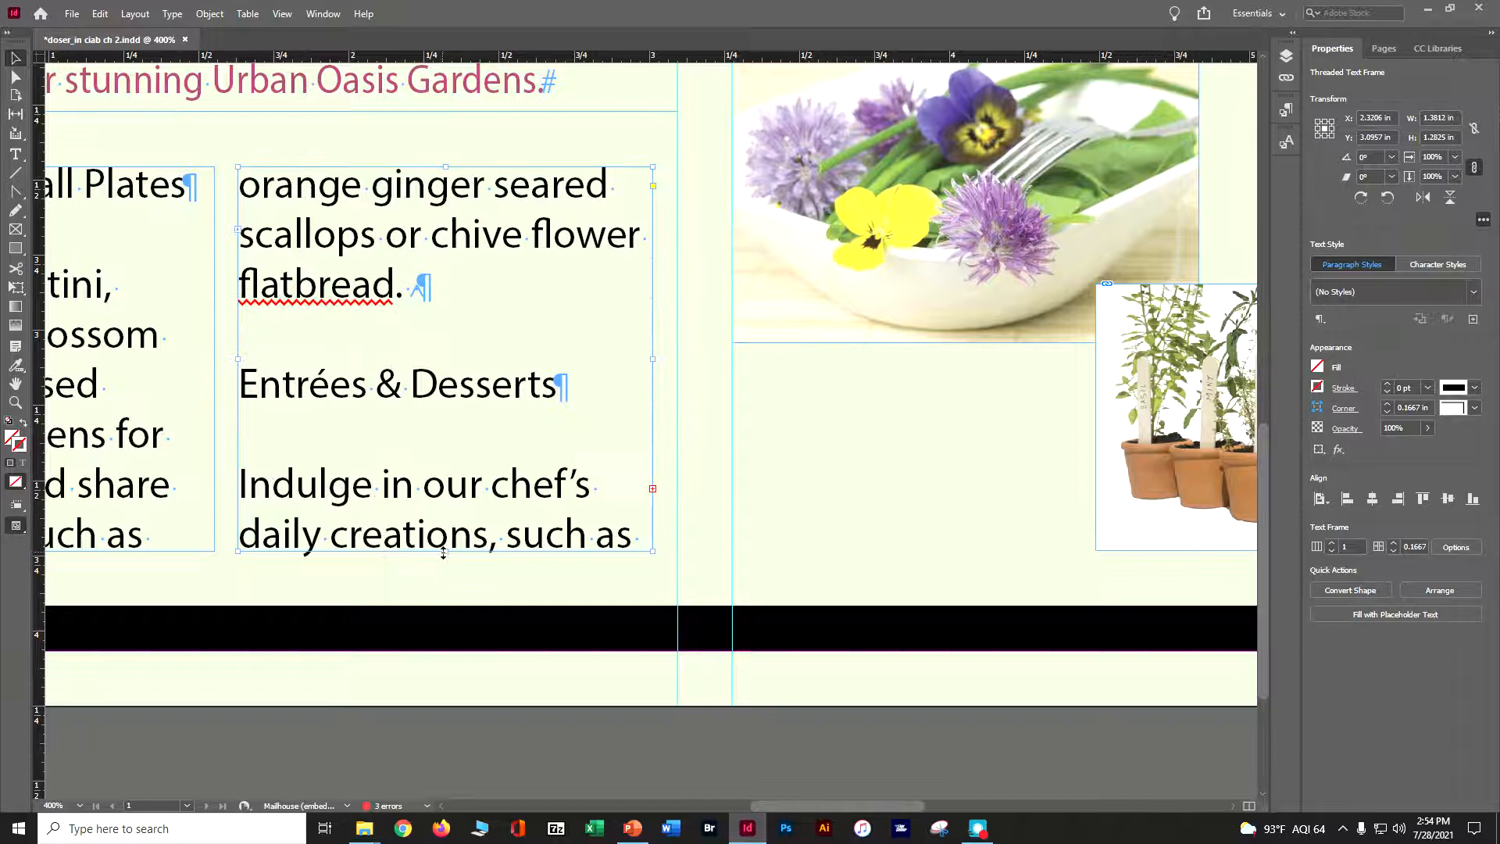
mouse_move(445, 536)
mouse_down()
mouse_move(445, 438)
mouse_move(428, 602)
mouse_move(428, 551)
mouse_up()
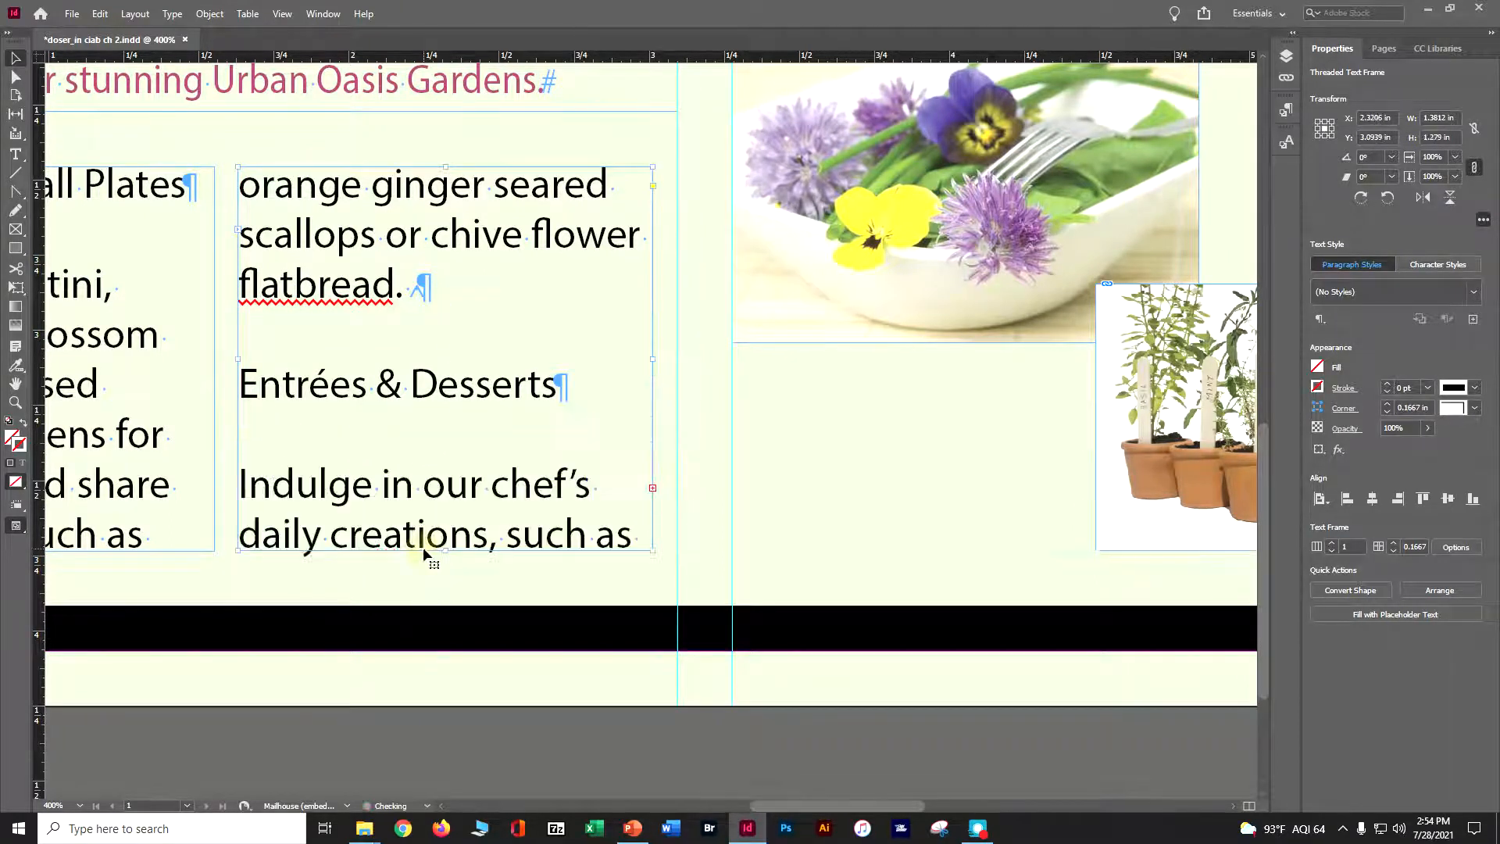
key(ctrl+minus)
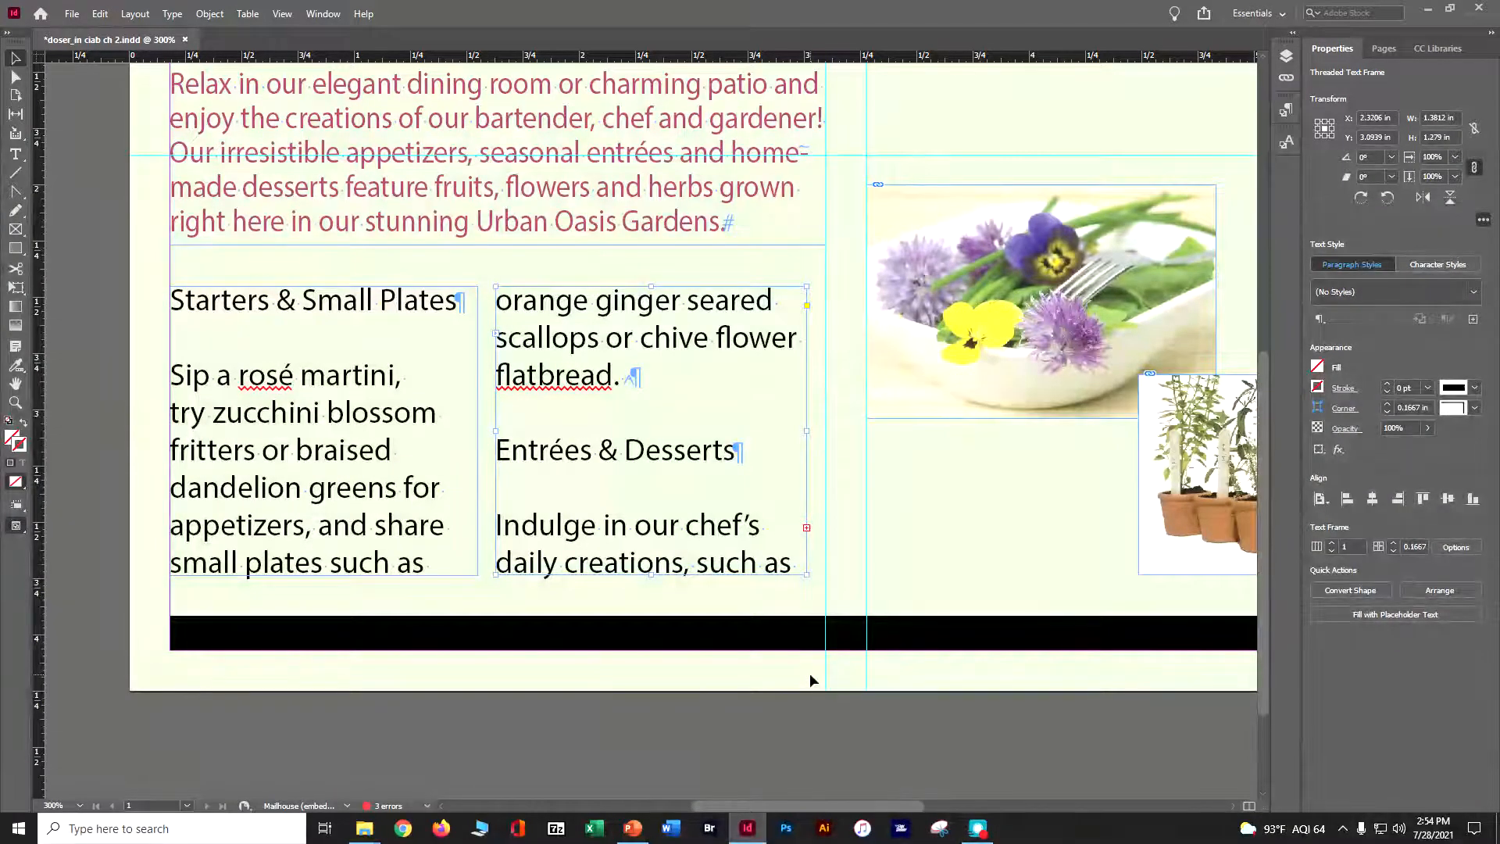
click(806, 528)
key(ctrl+s)
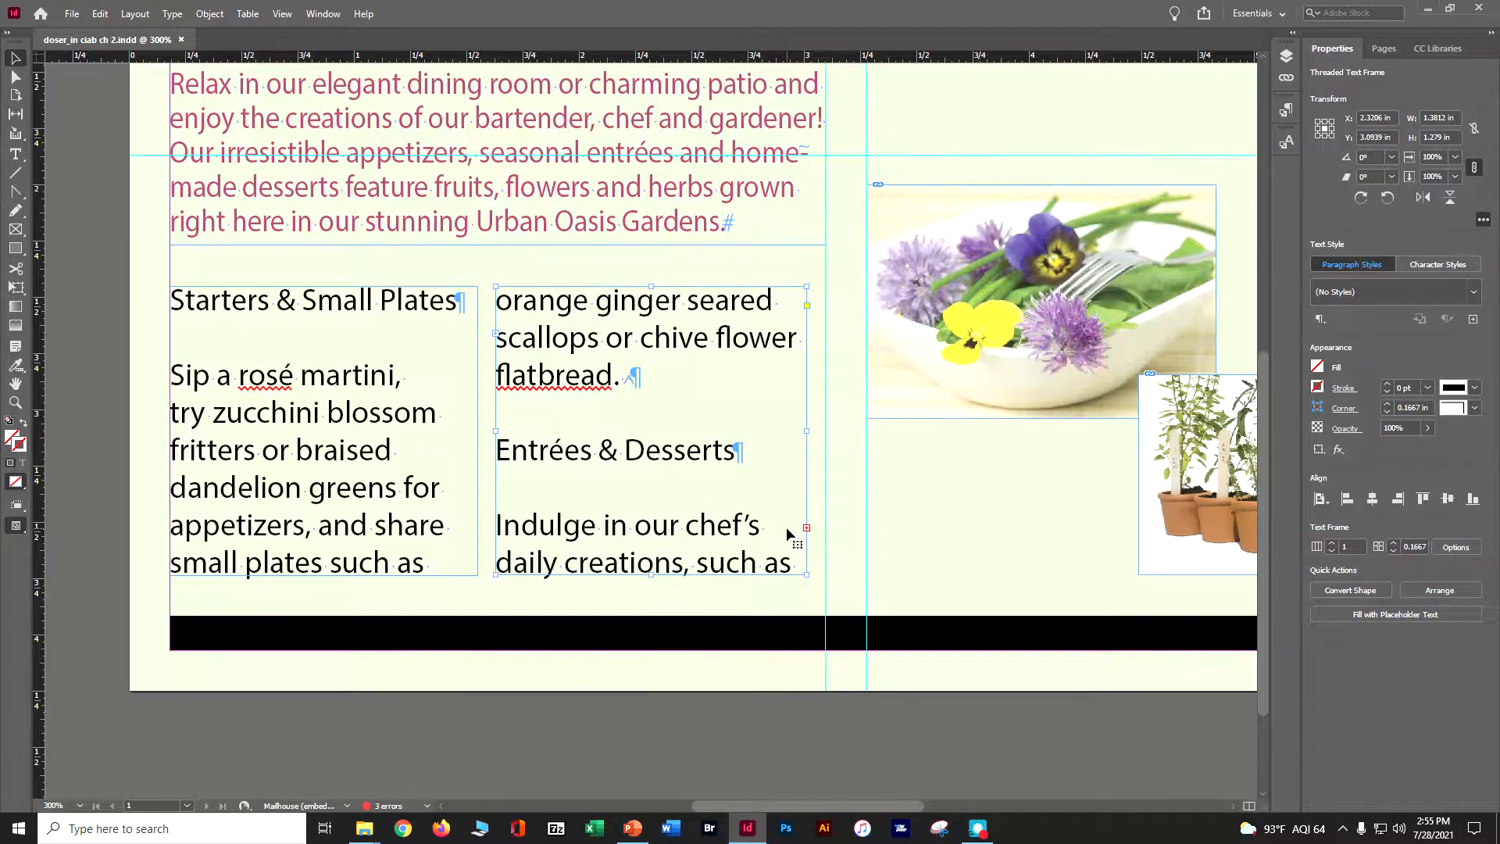
scroll(781, 513, up, 3)
scroll(646, 437, up, 3)
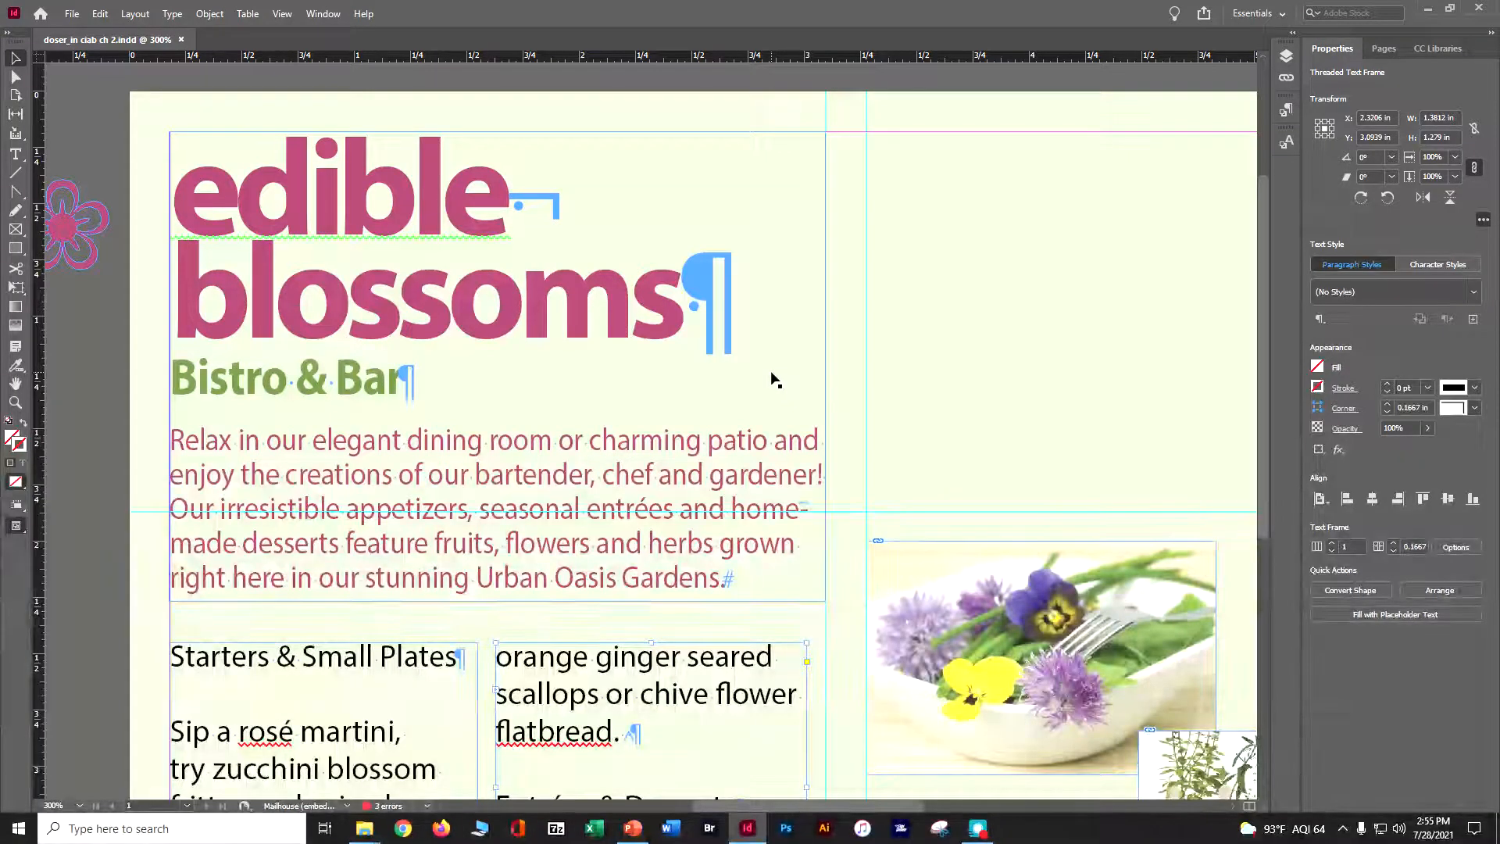
Select all text of the threaded story with the Type tool and apply the Body Copy paragraph style
click(15, 155)
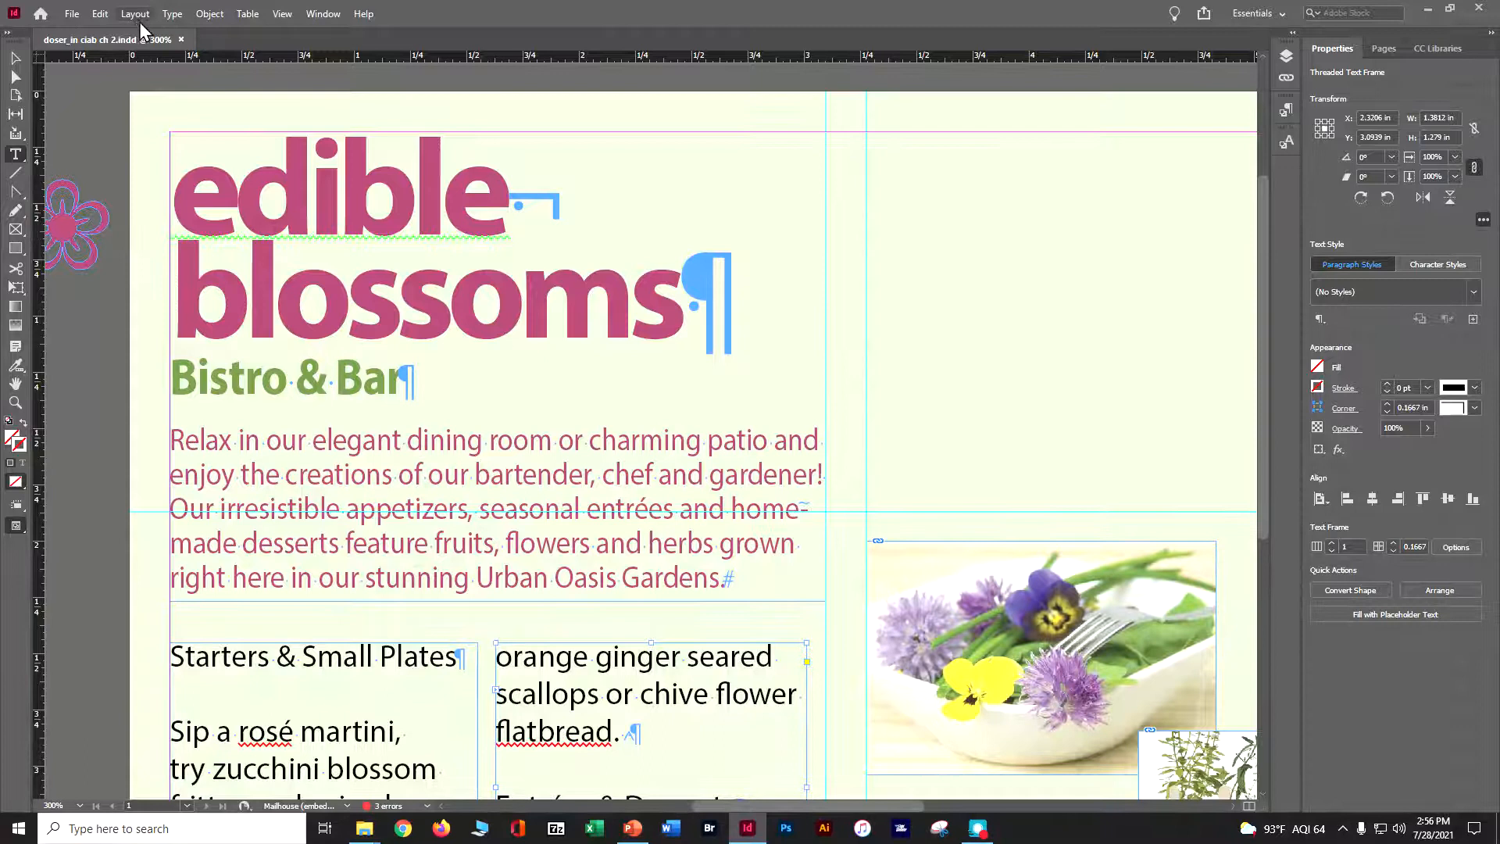
click(100, 14)
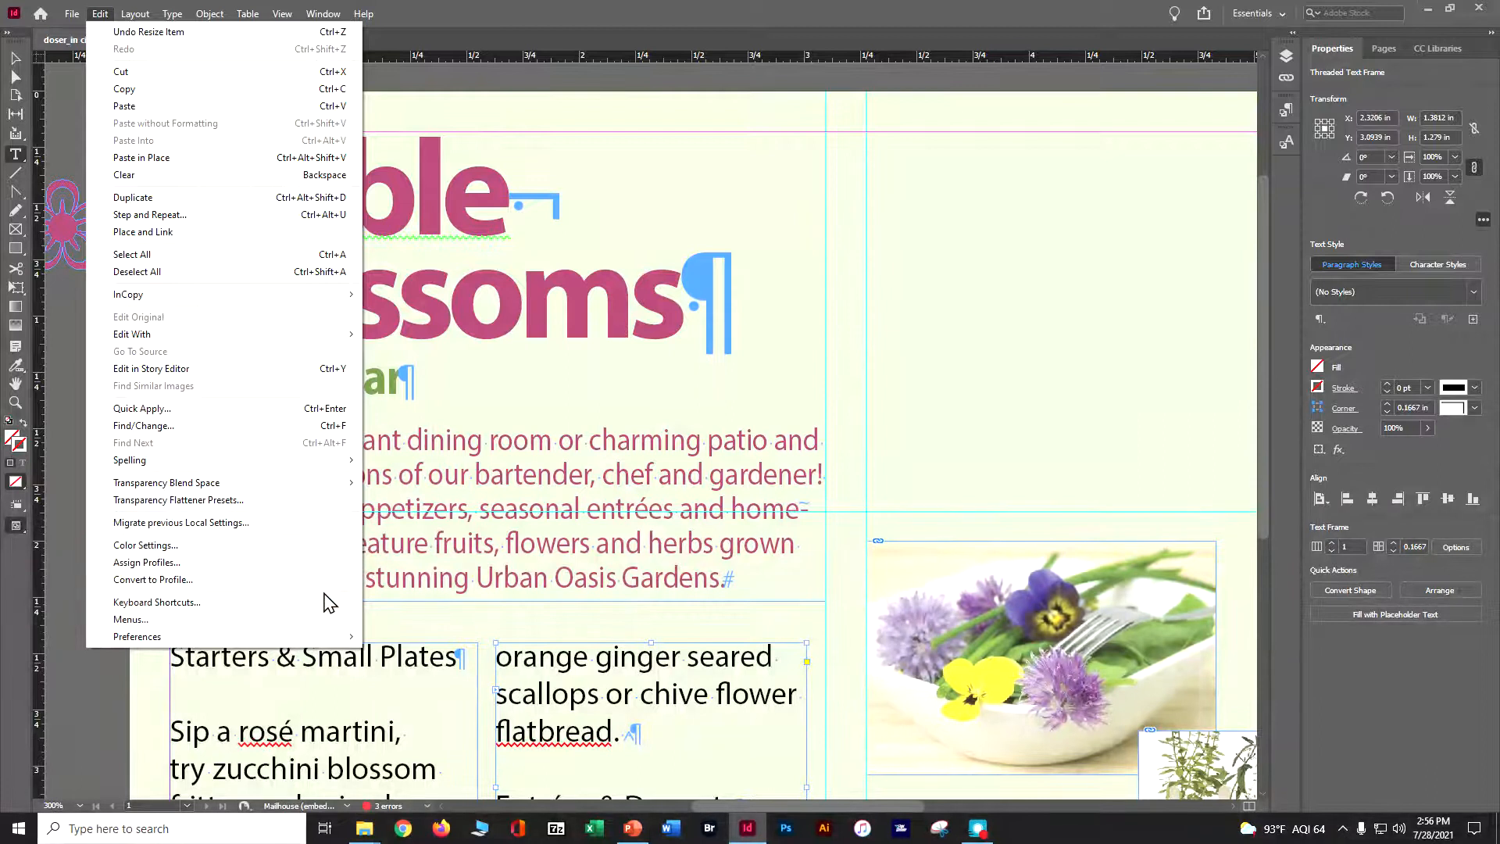
click(443, 660)
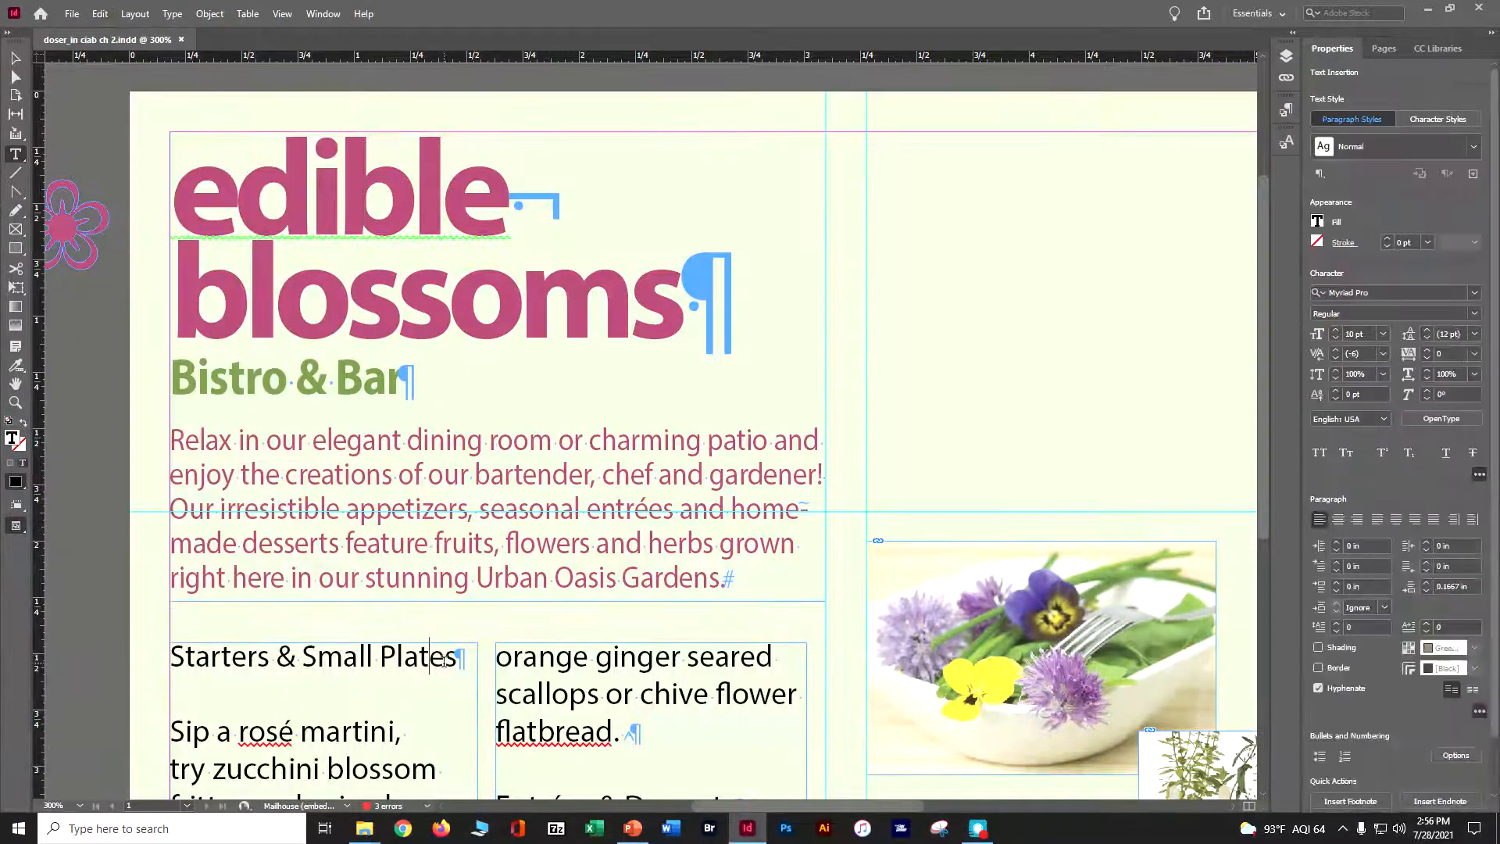
click(100, 14)
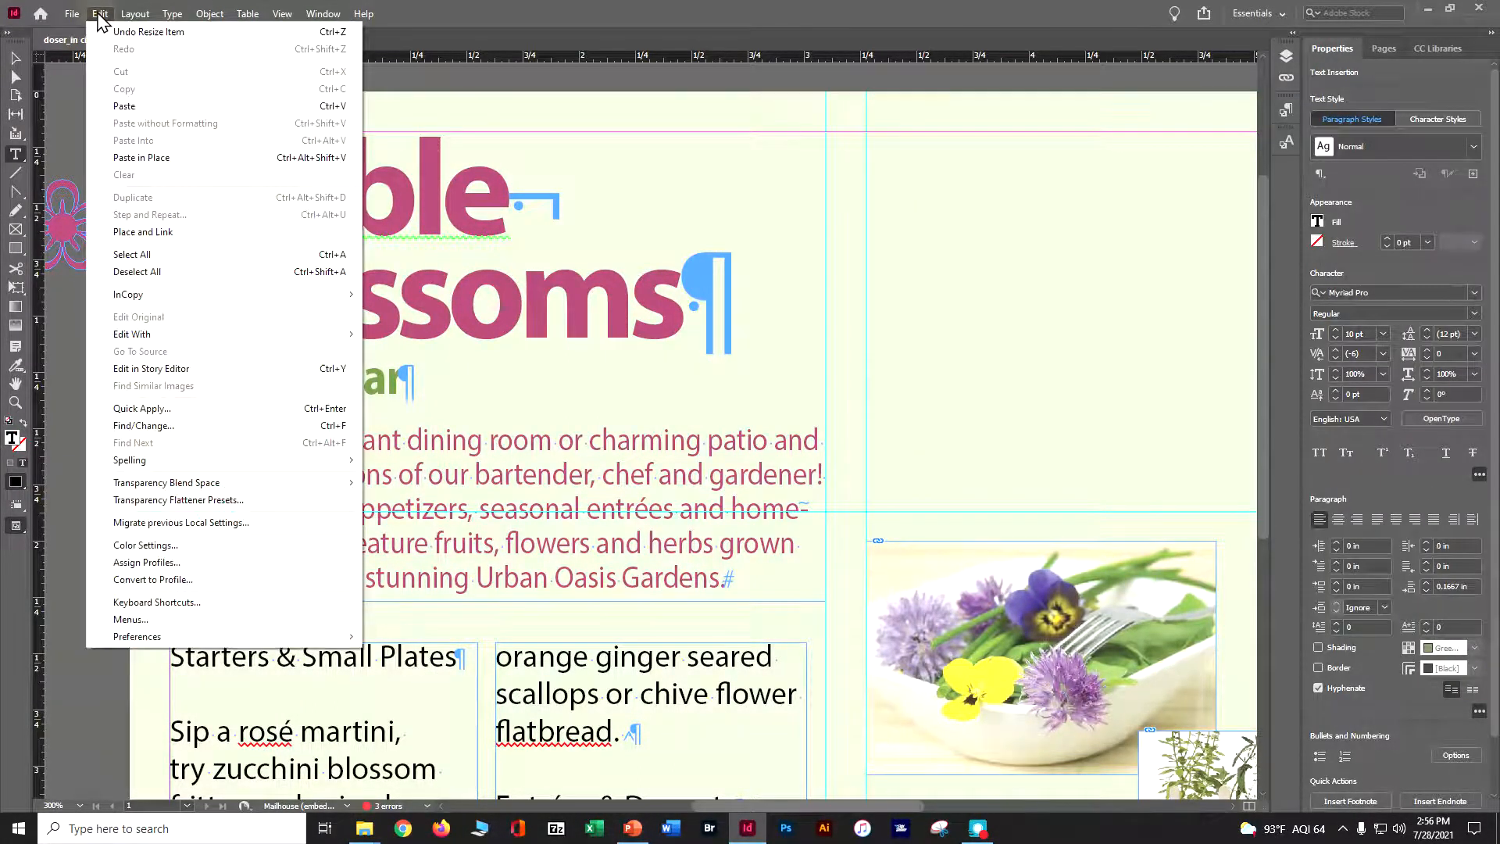
click(157, 255)
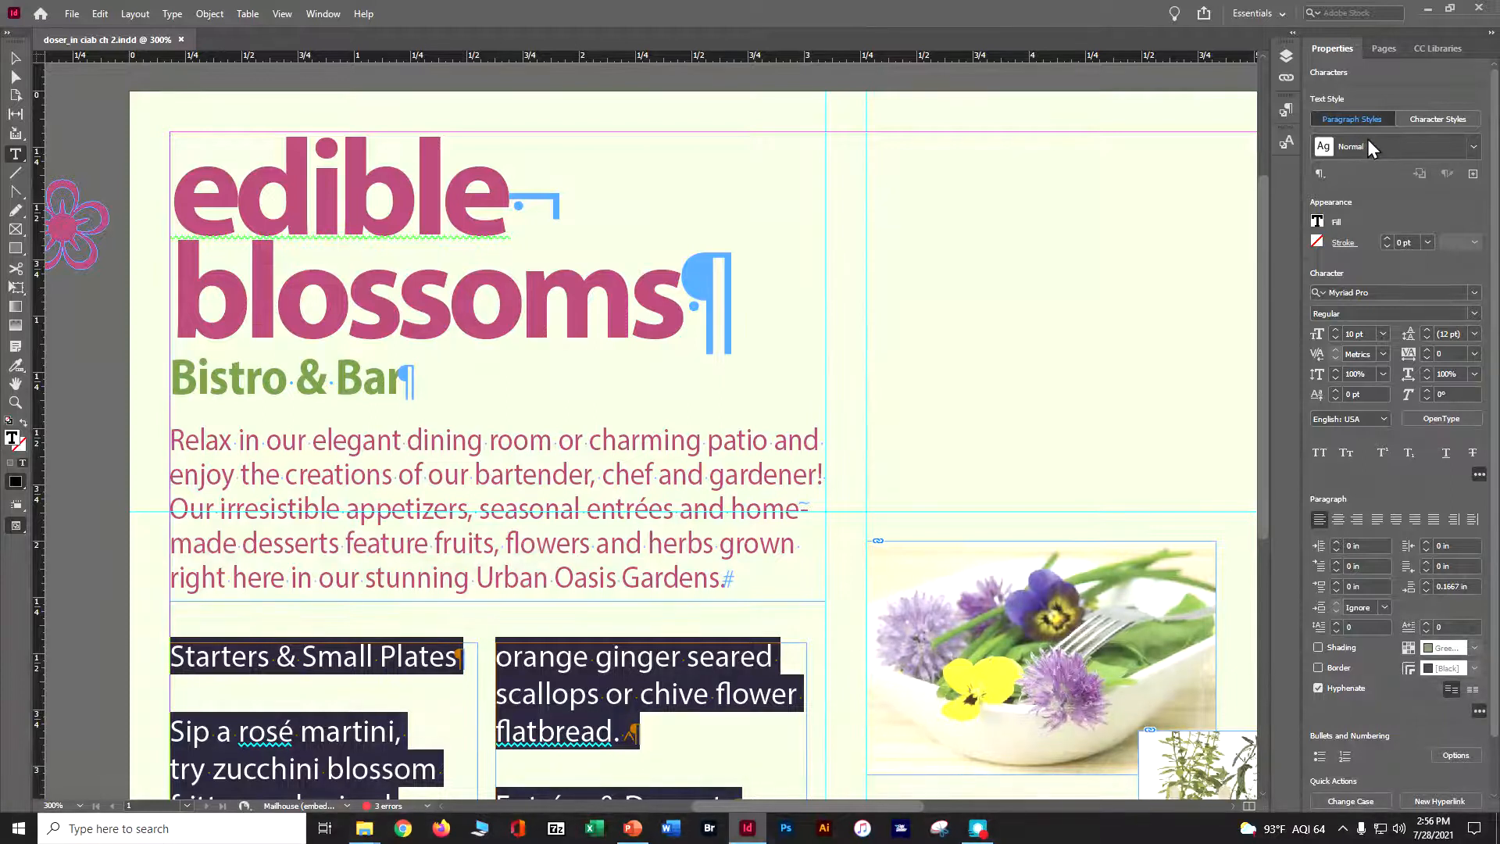
click(1473, 148)
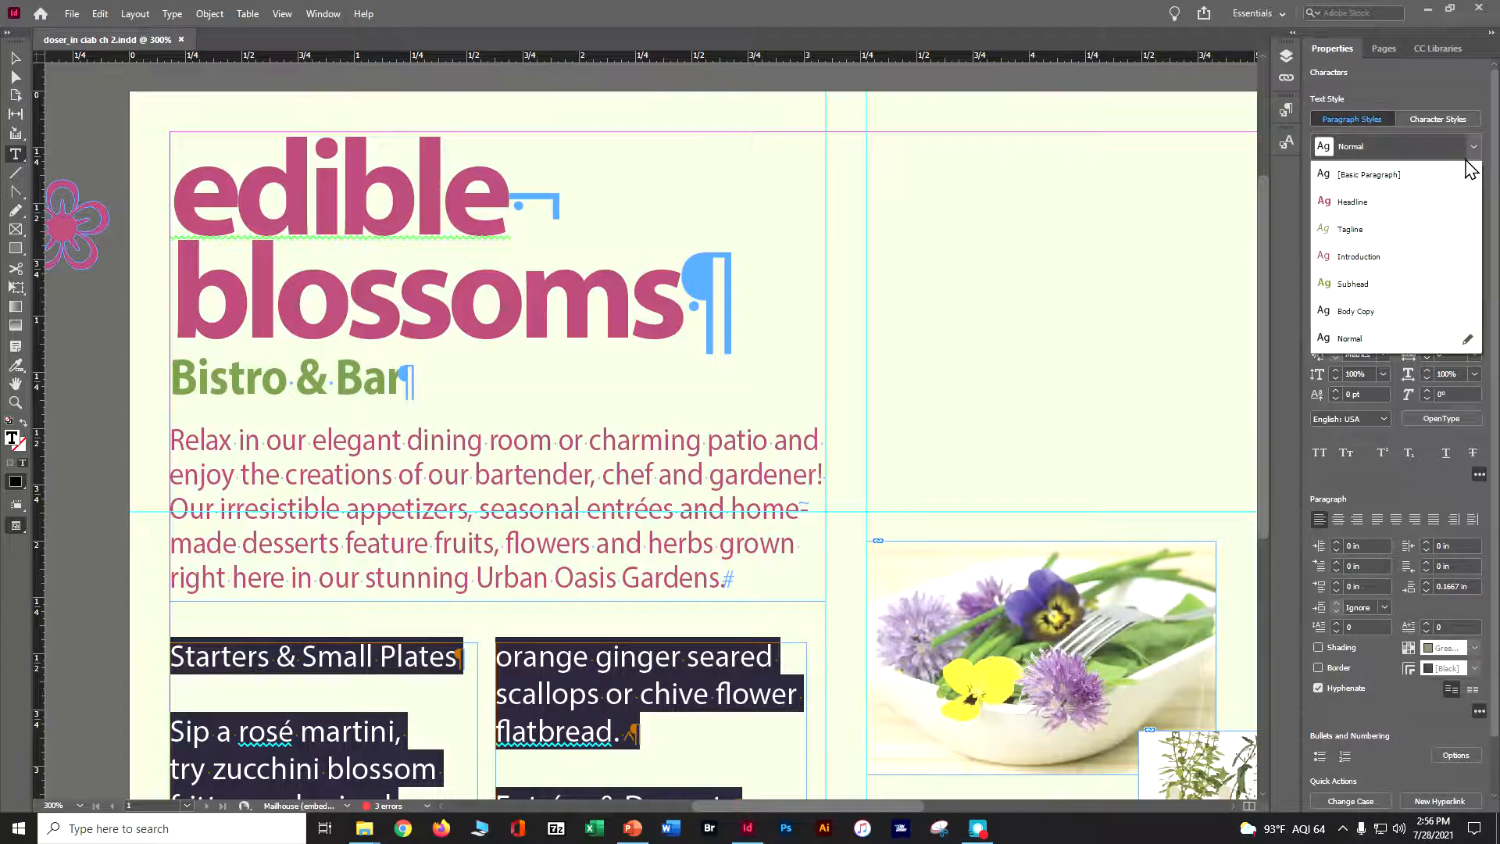
click(1373, 313)
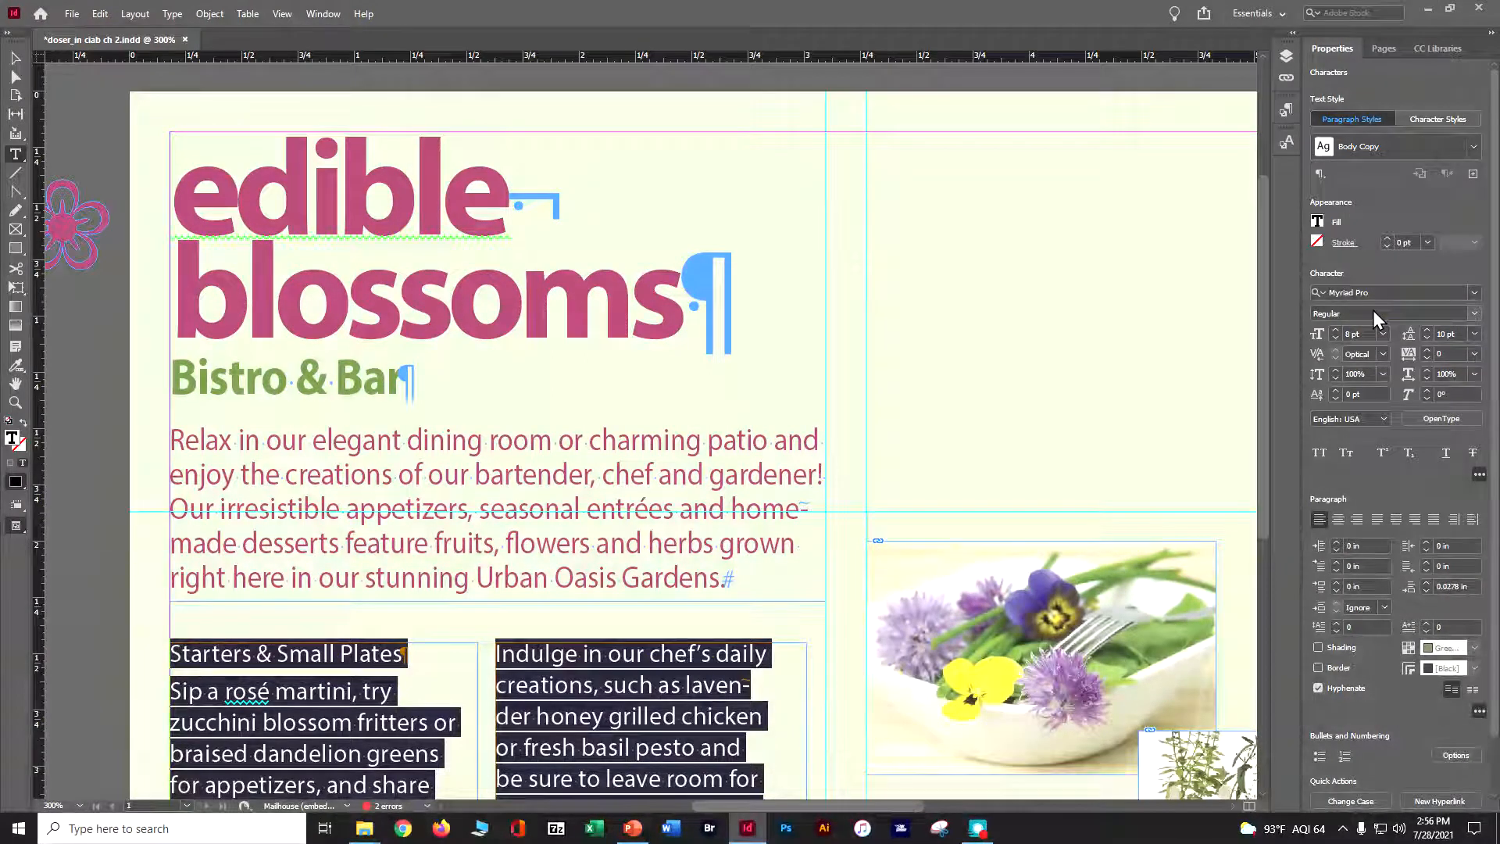
Reapply the Body Copy paragraph style to the selected story text
scroll(1372, 311, down, 2)
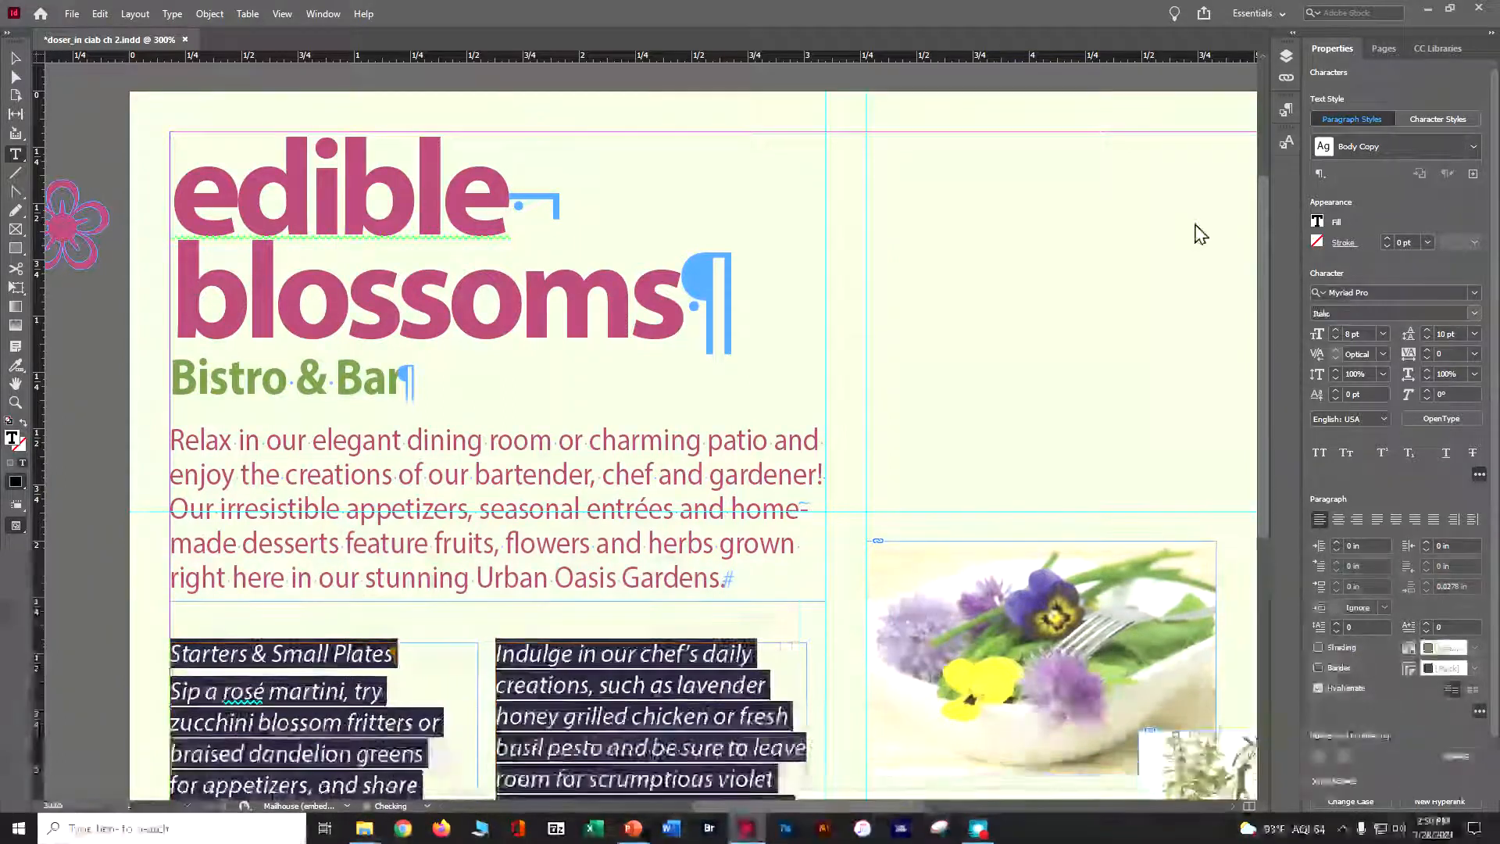
scroll(1114, 244, down, 1)
scroll(1114, 244, up, 2)
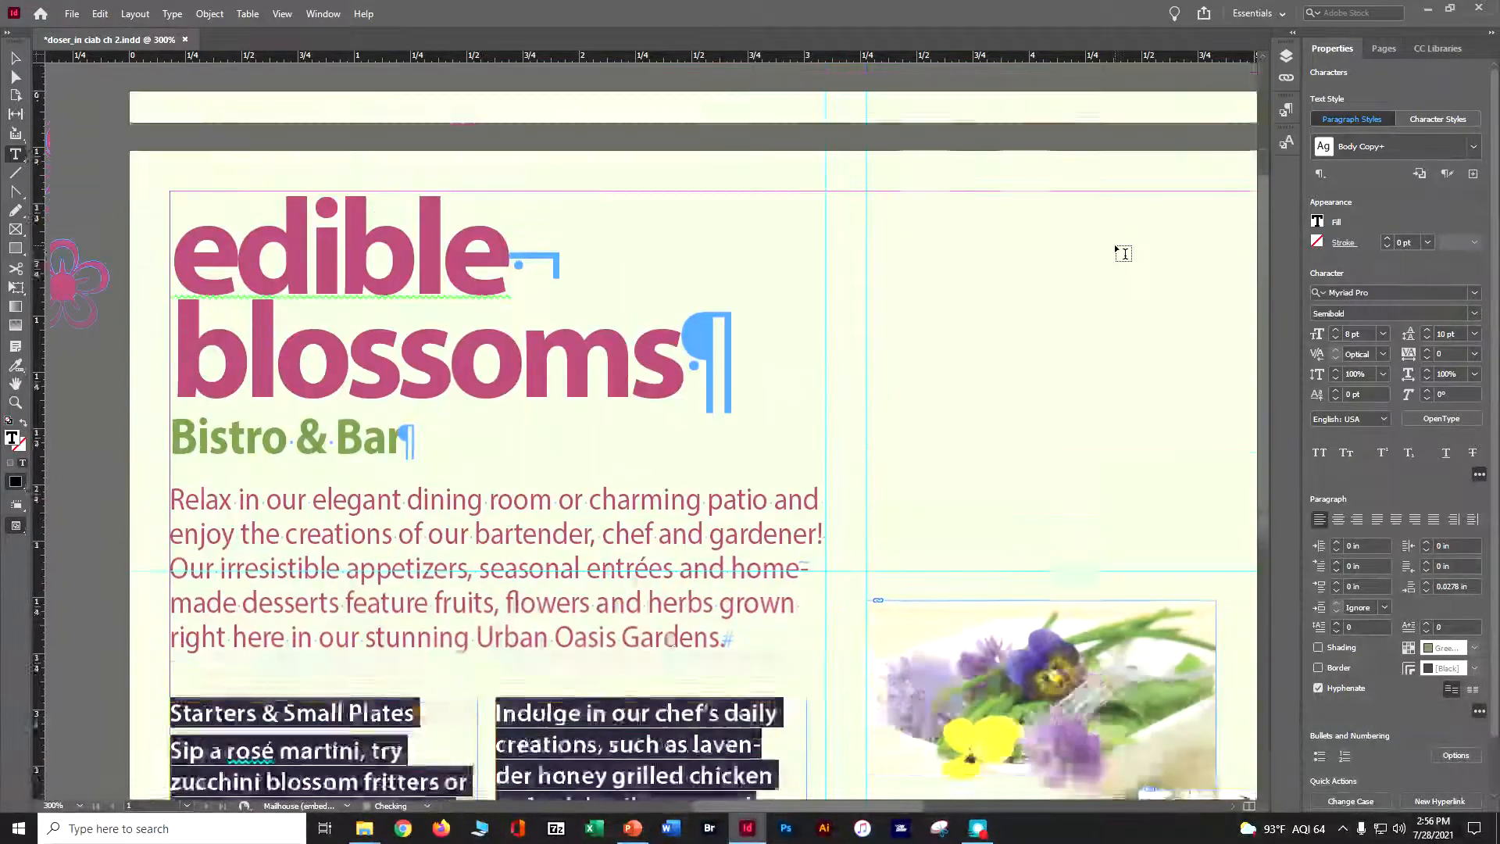
click(1473, 146)
click(1367, 311)
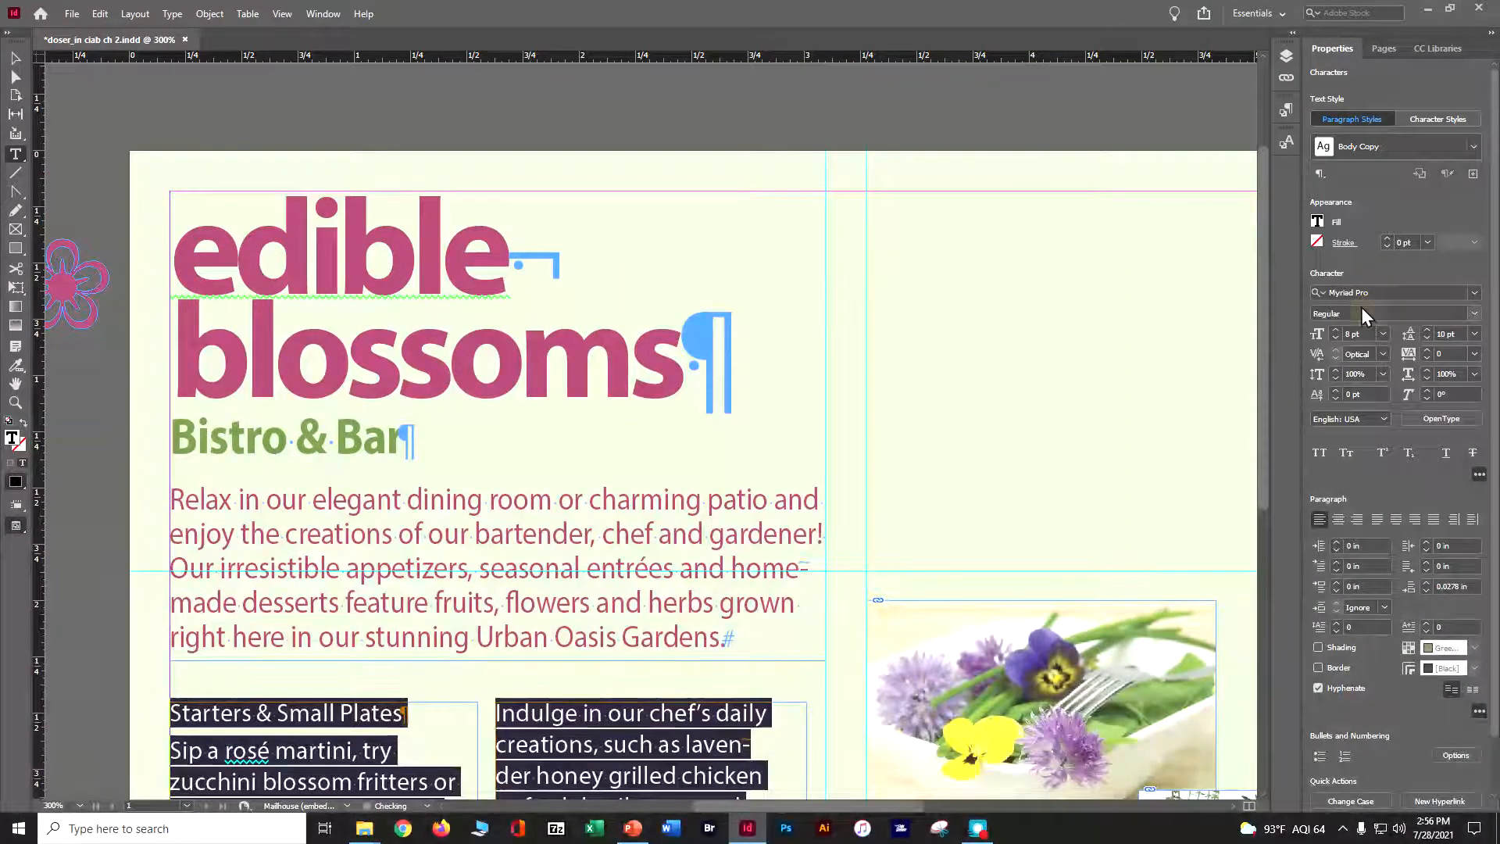
Apply the Subhead paragraph style to the 'Starters & Small Plates' heading
key(Escape)
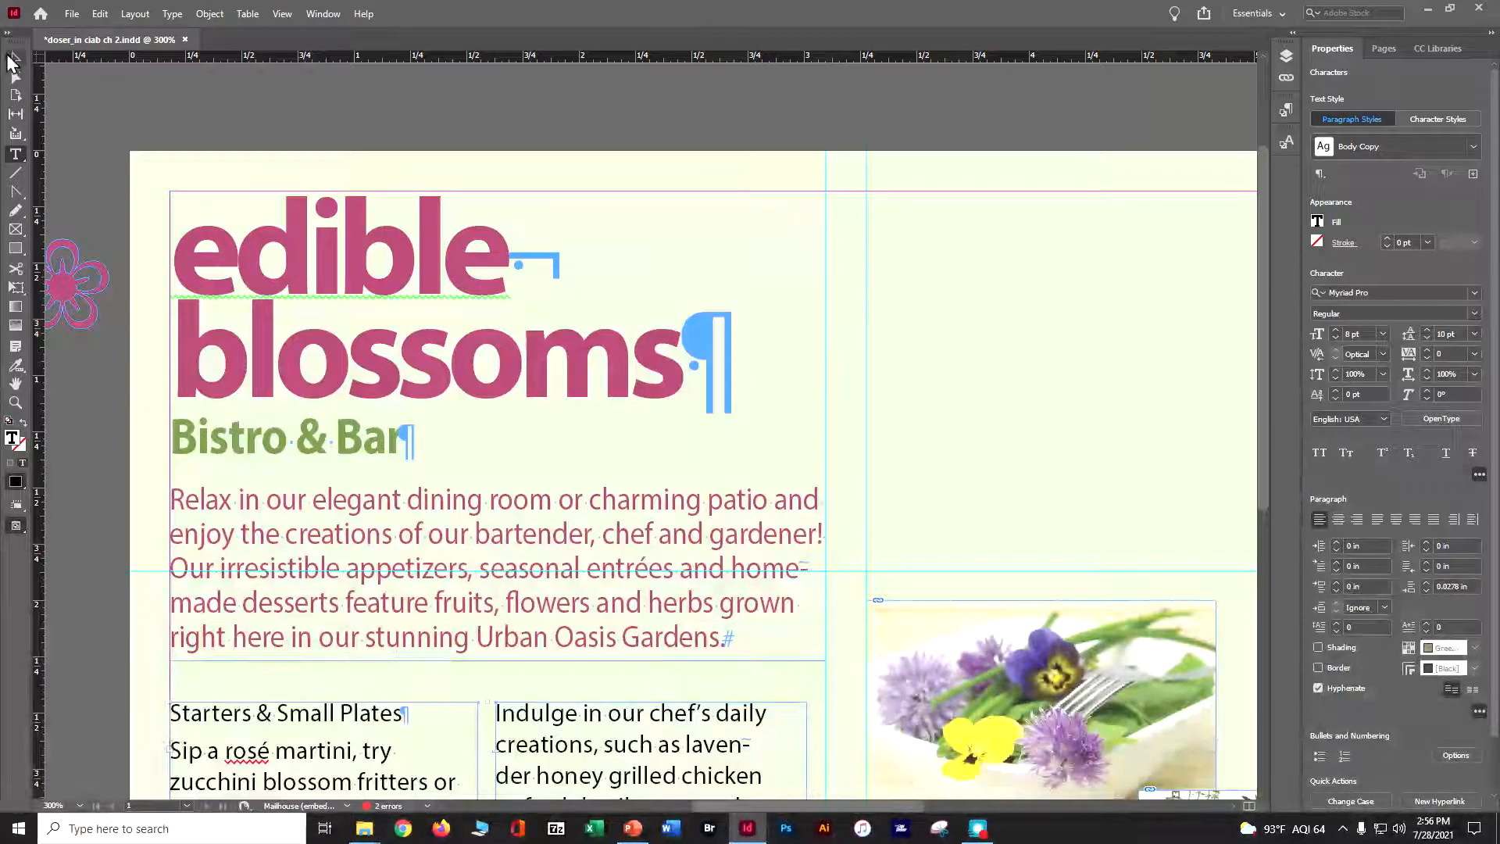
drag(1260, 234, 1259, 349)
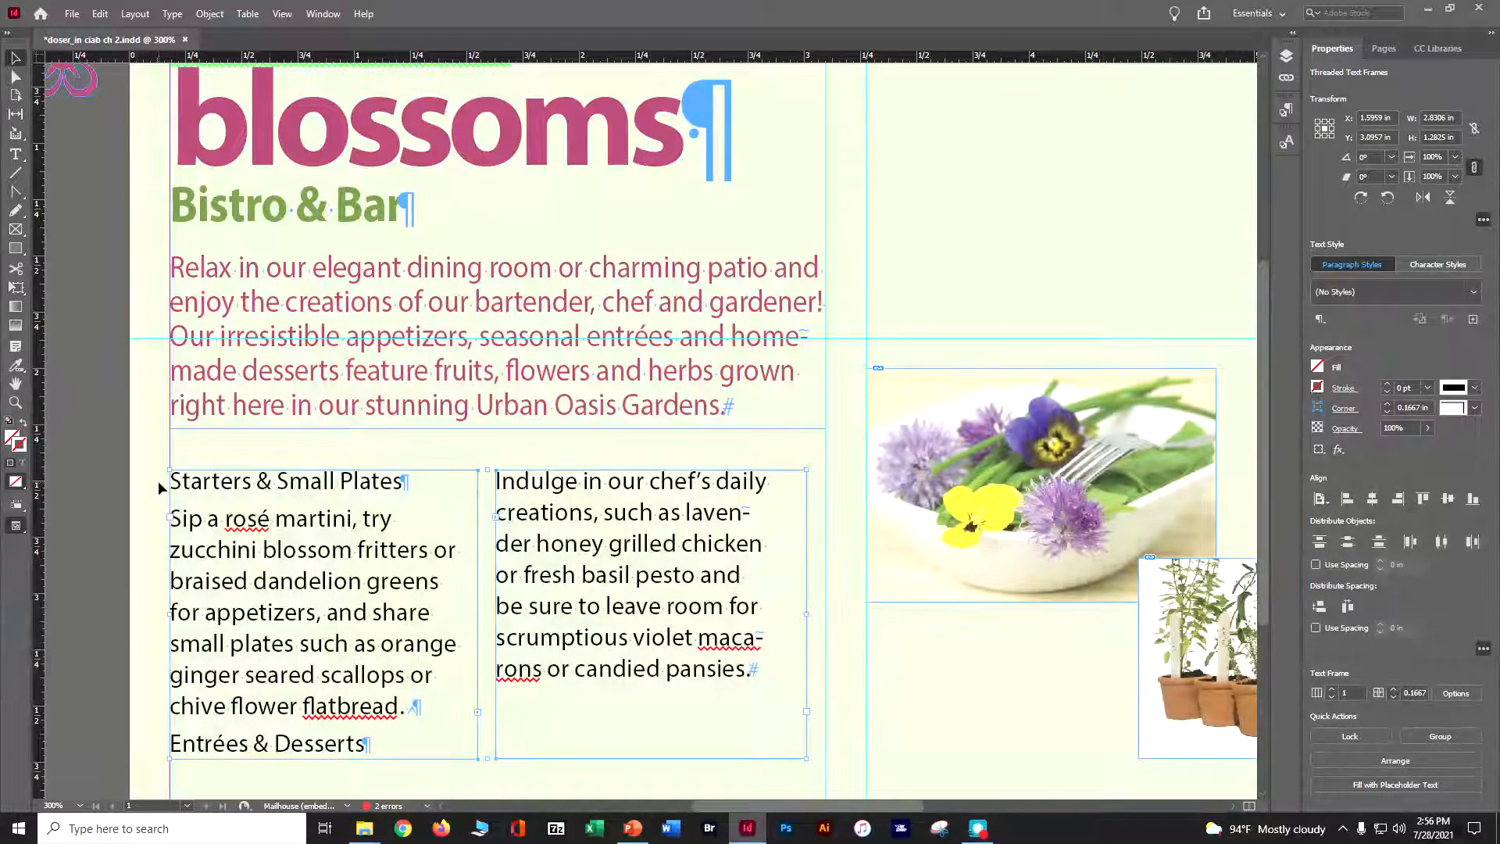
click(16, 154)
drag(170, 480, 401, 491)
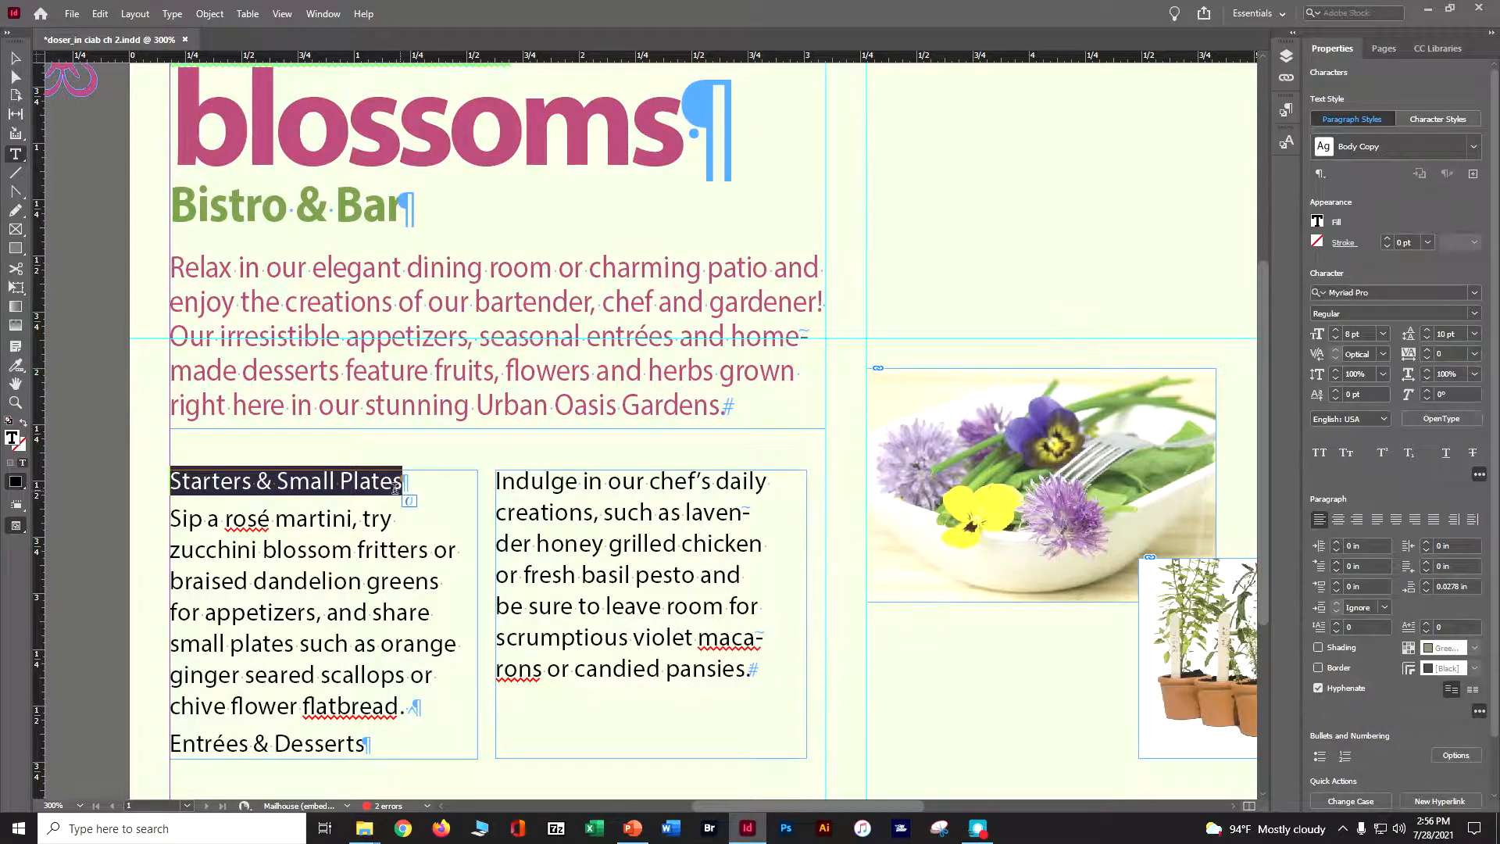
click(1281, 114)
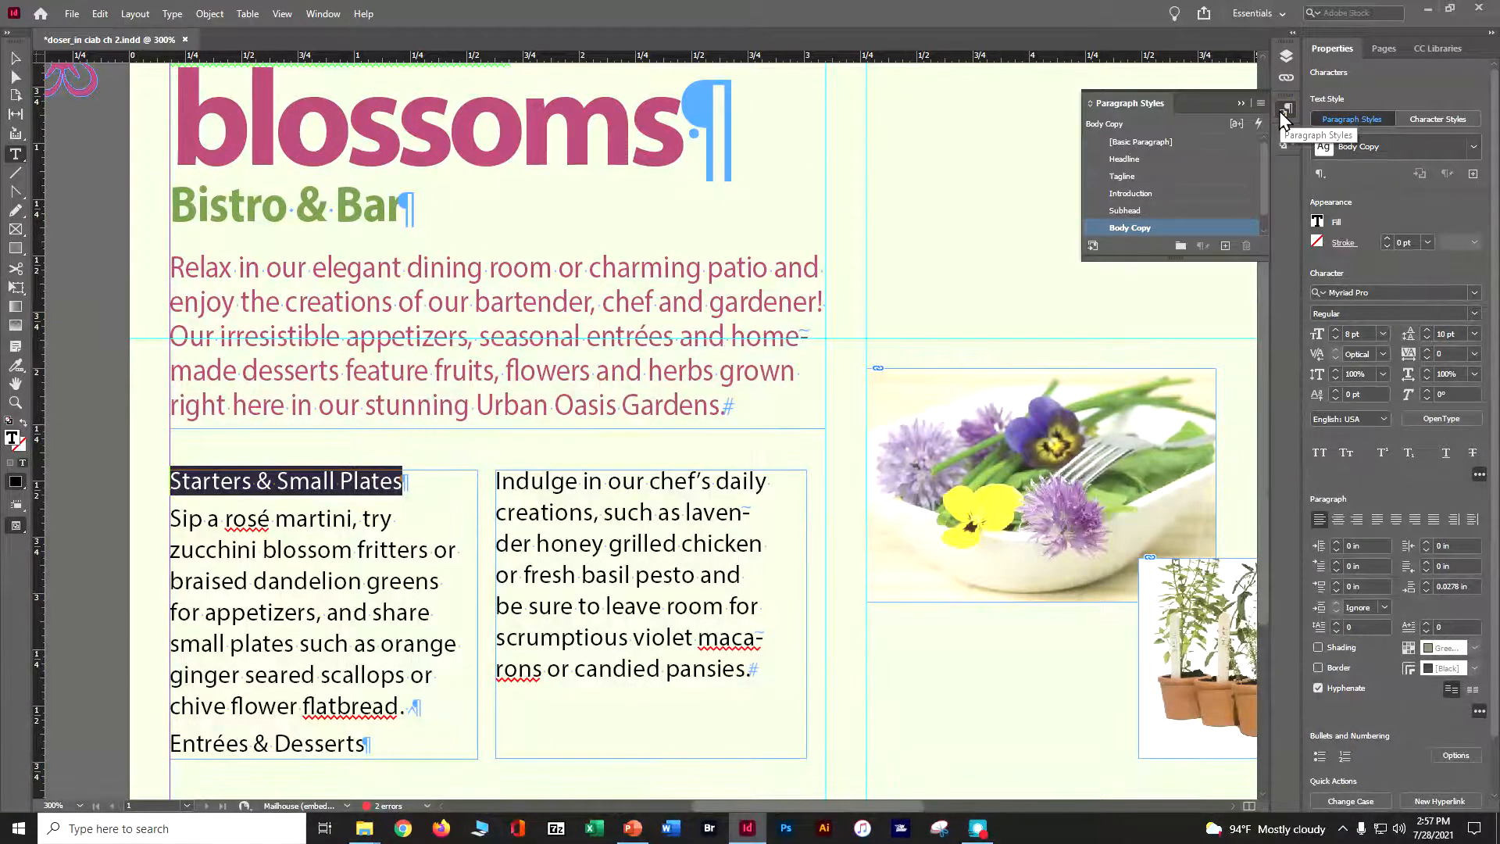
drag(1242, 261, 1220, 467)
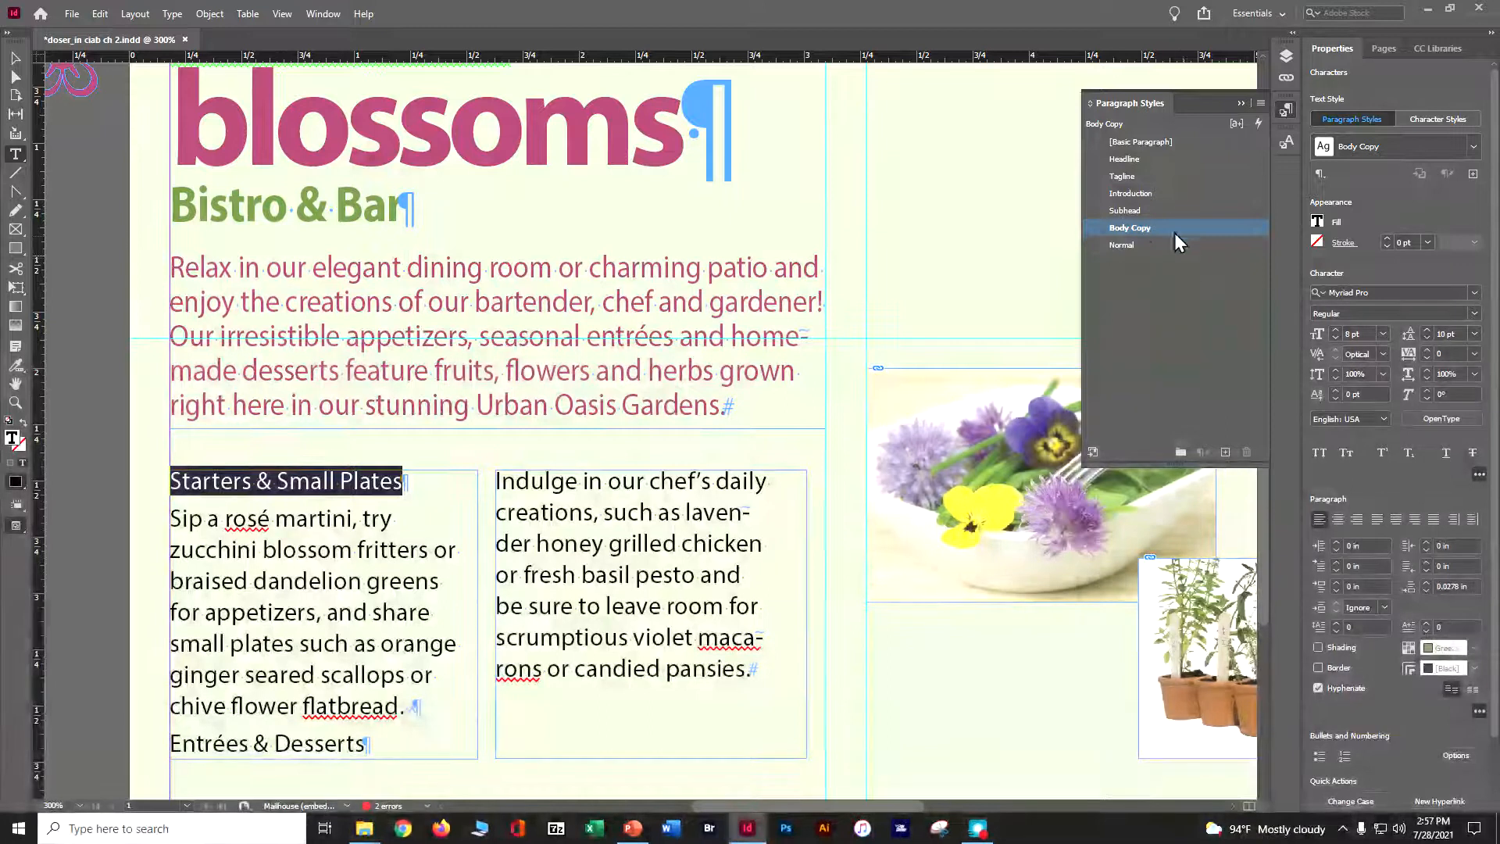
click(1164, 211)
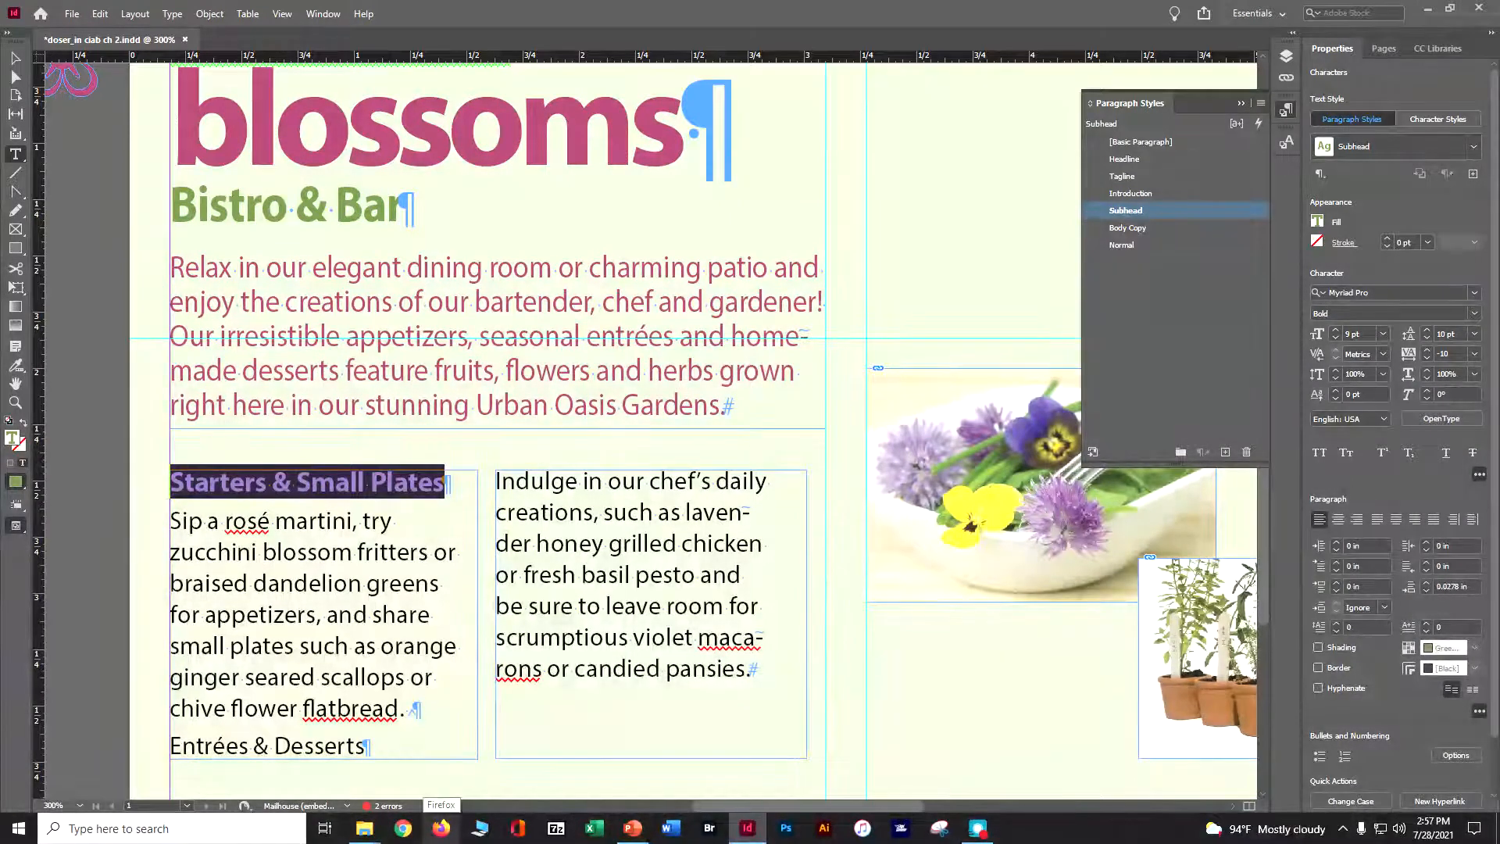
Apply the Subhead paragraph style to the 'Entrées & Desserts' heading and save the document
mouse_move(364, 828)
scroll(166, 632, down, 3)
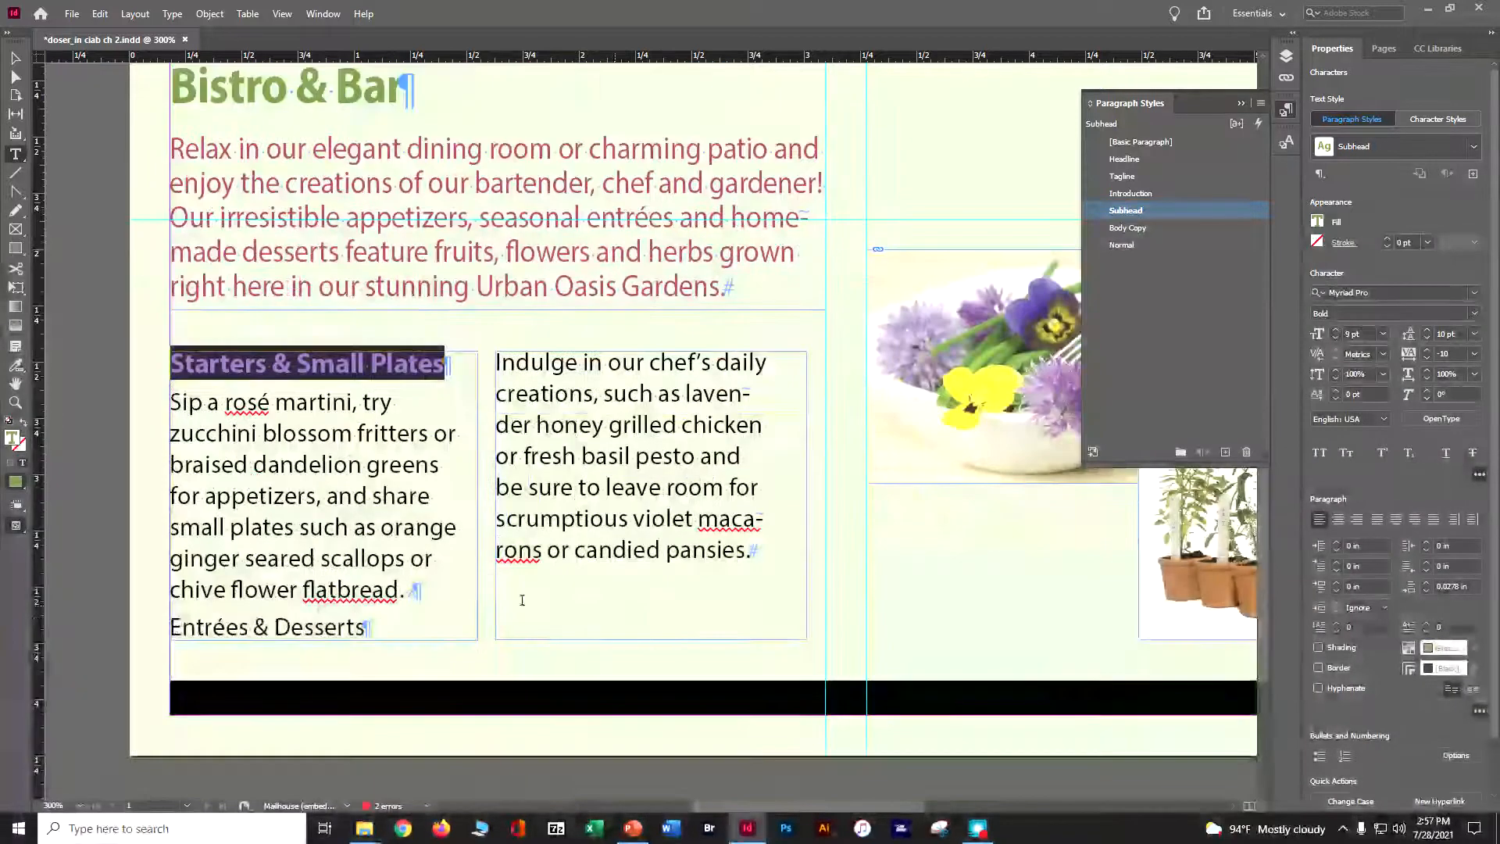
drag(171, 631, 369, 629)
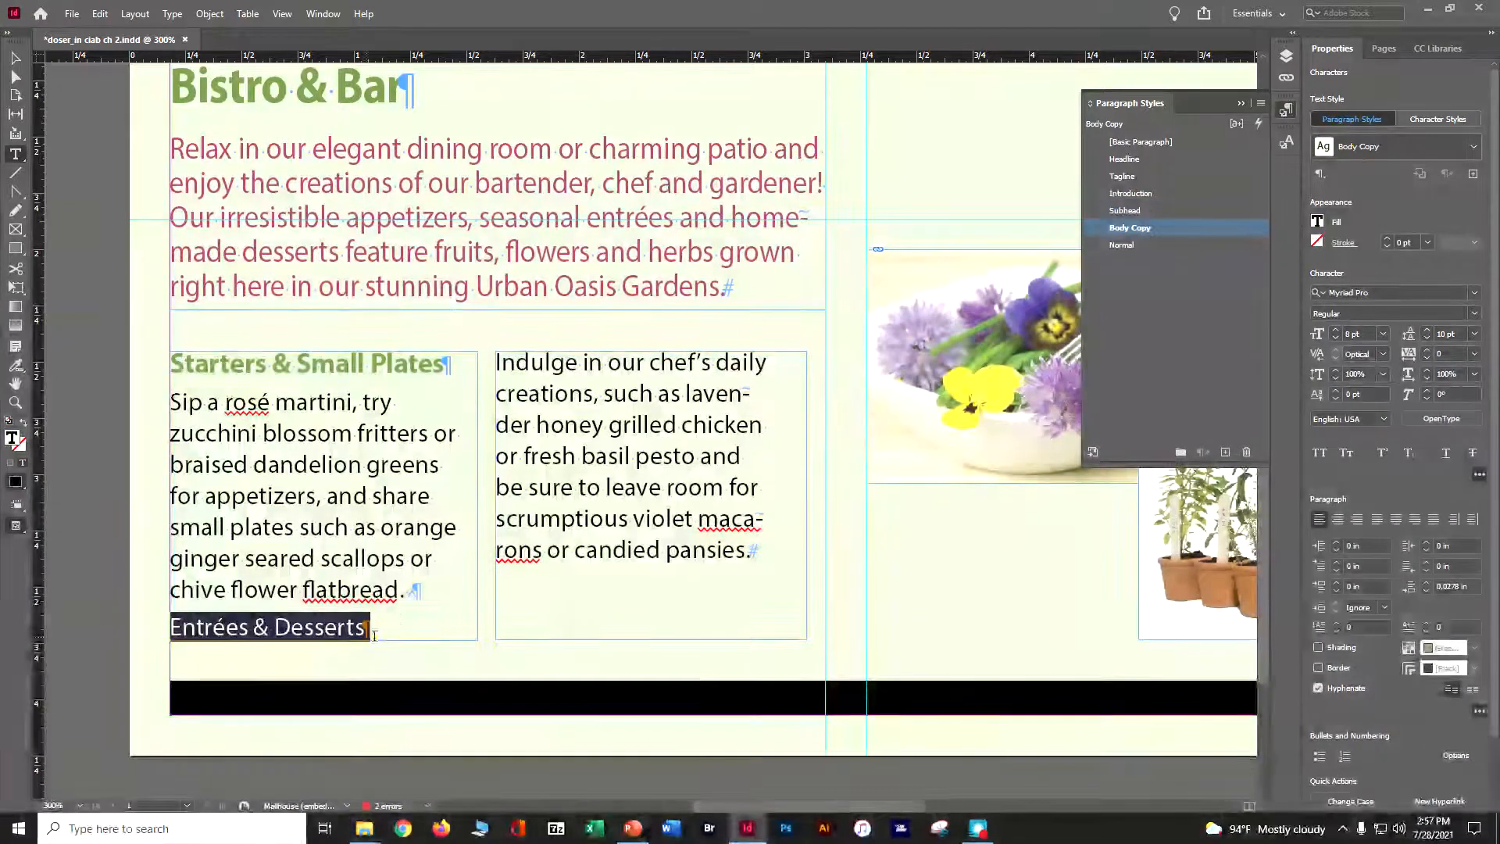
click(1135, 211)
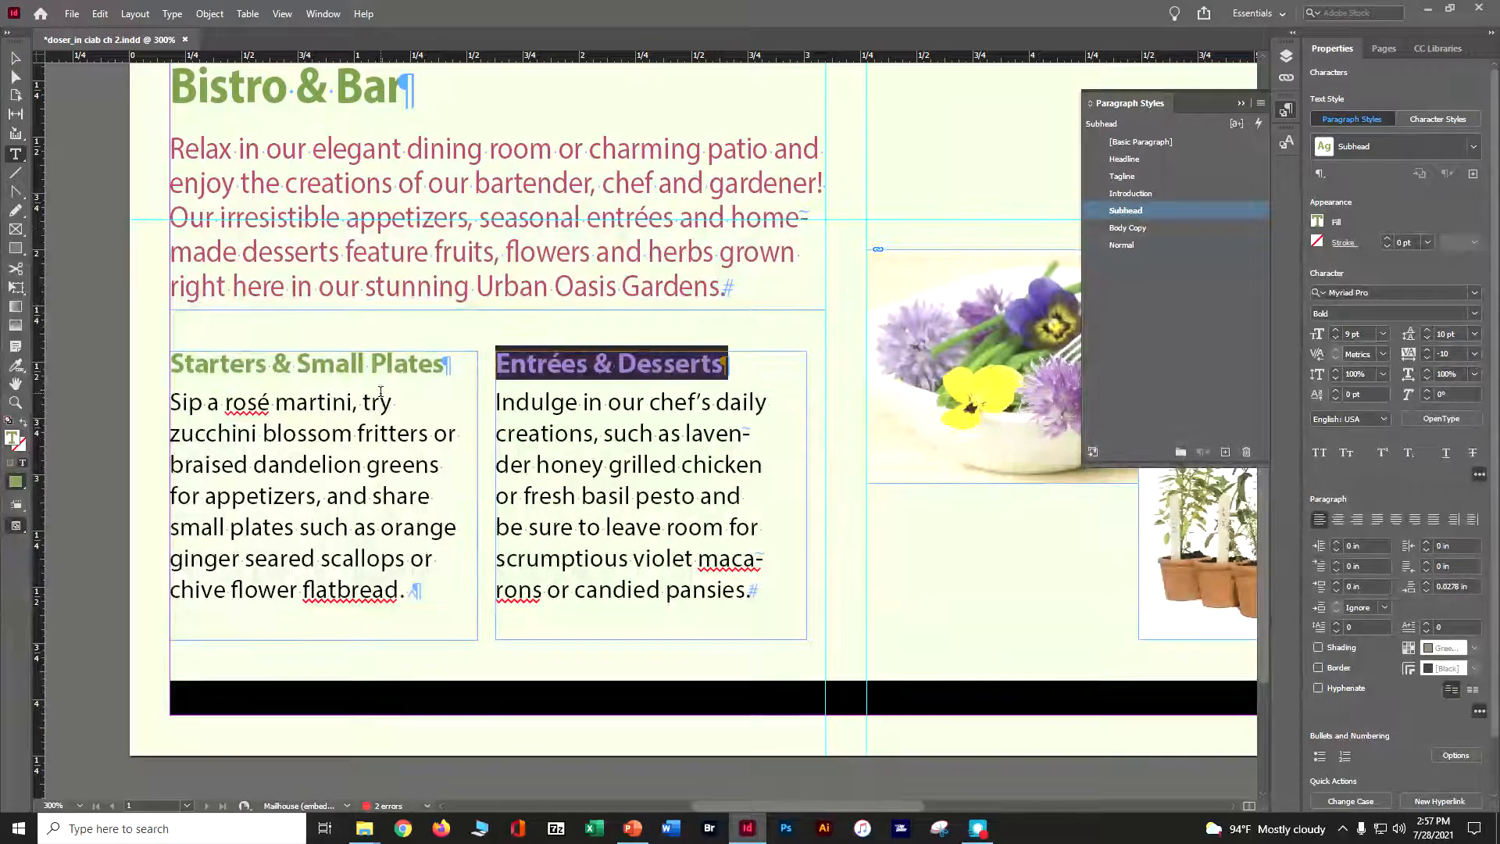
key(ctrl+s)
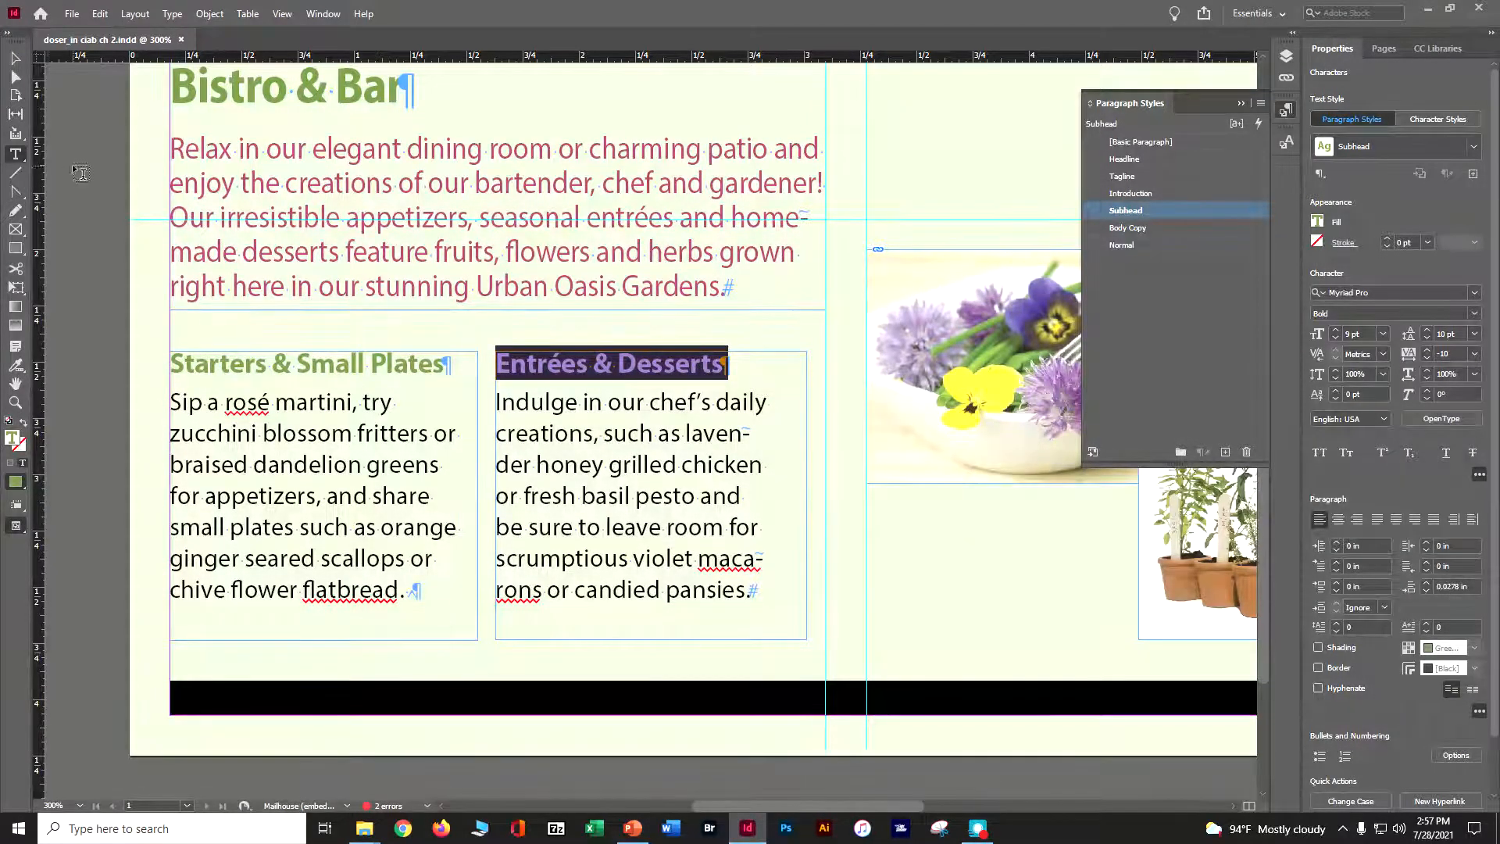
click(14, 62)
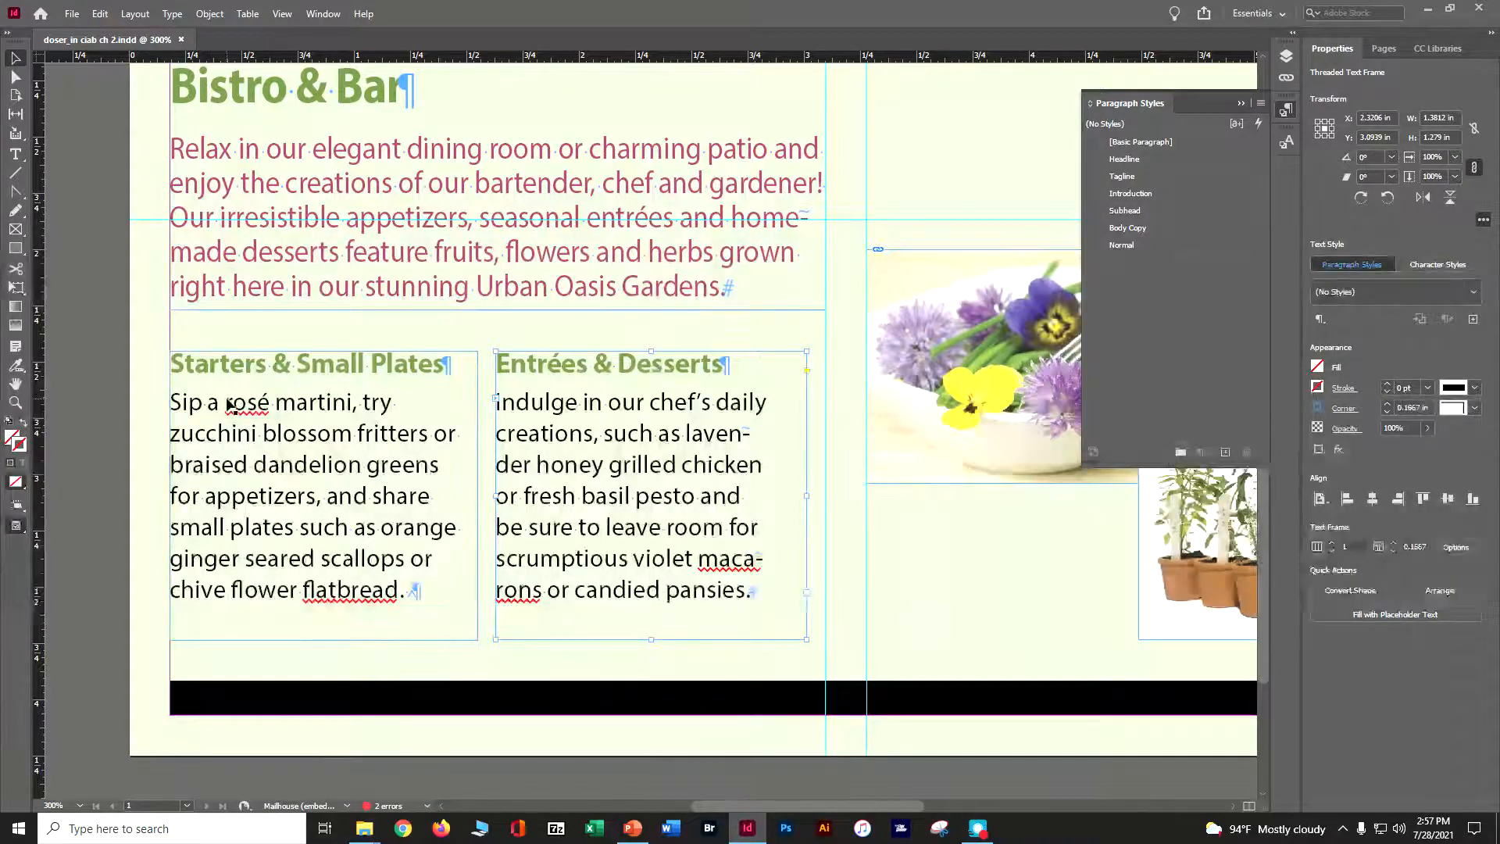
Select 'rosé martini' in the first paragraph and change its font style to Italic
click(15, 154)
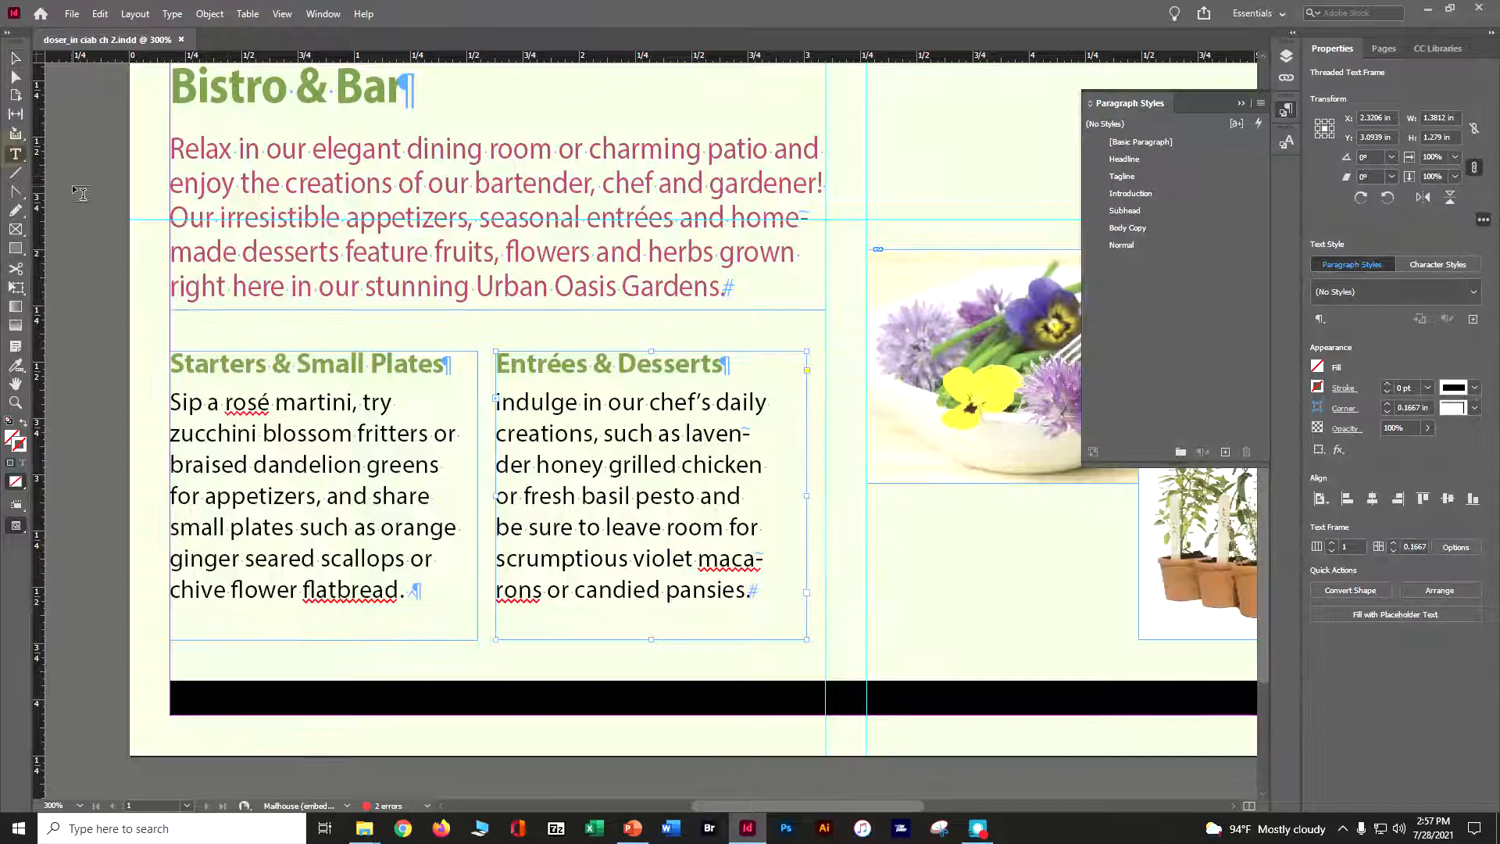
drag(227, 404, 350, 404)
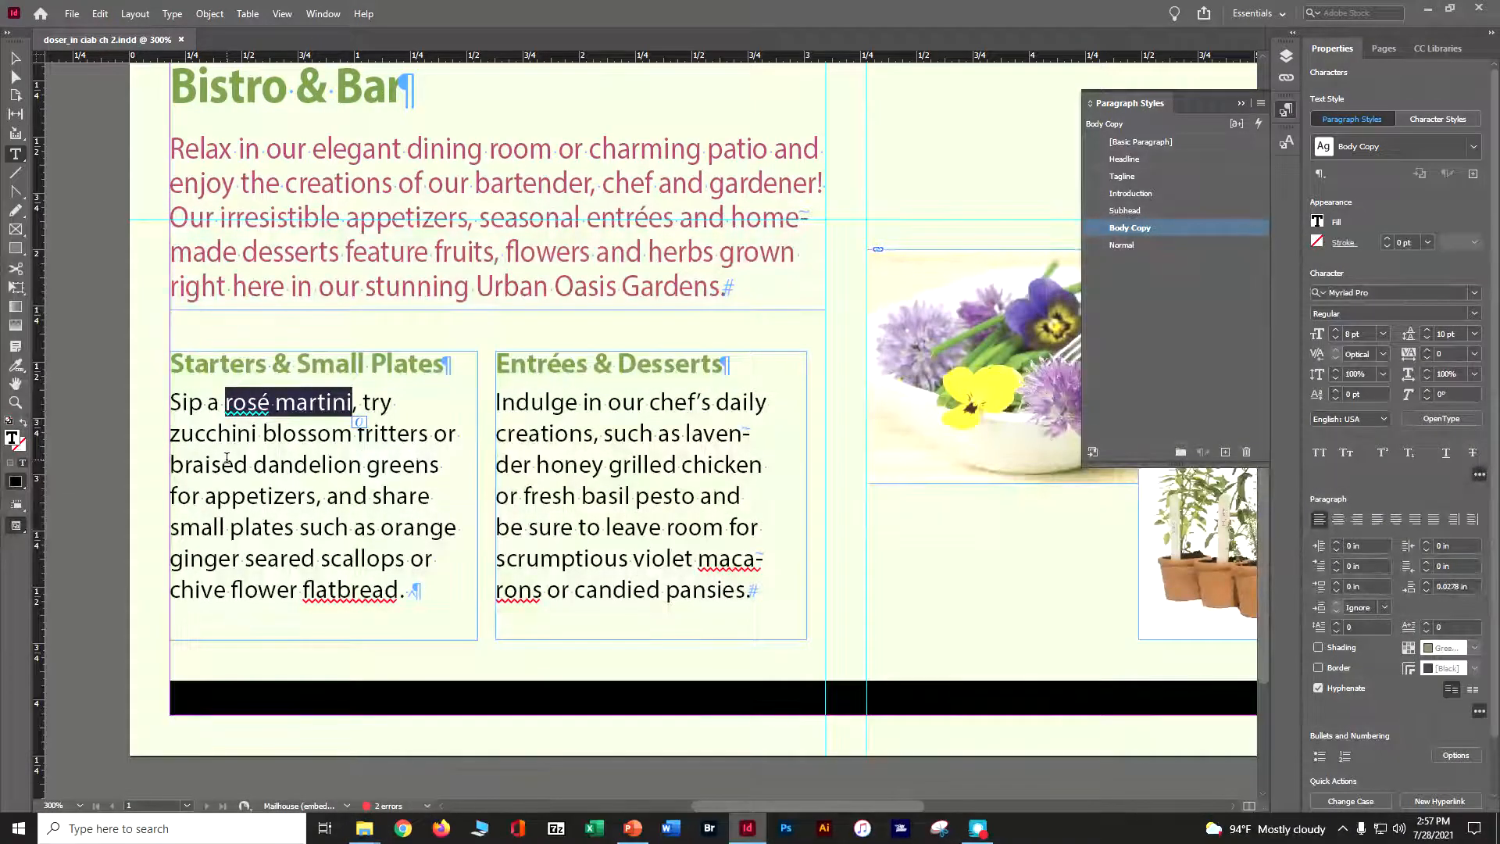
click(1475, 315)
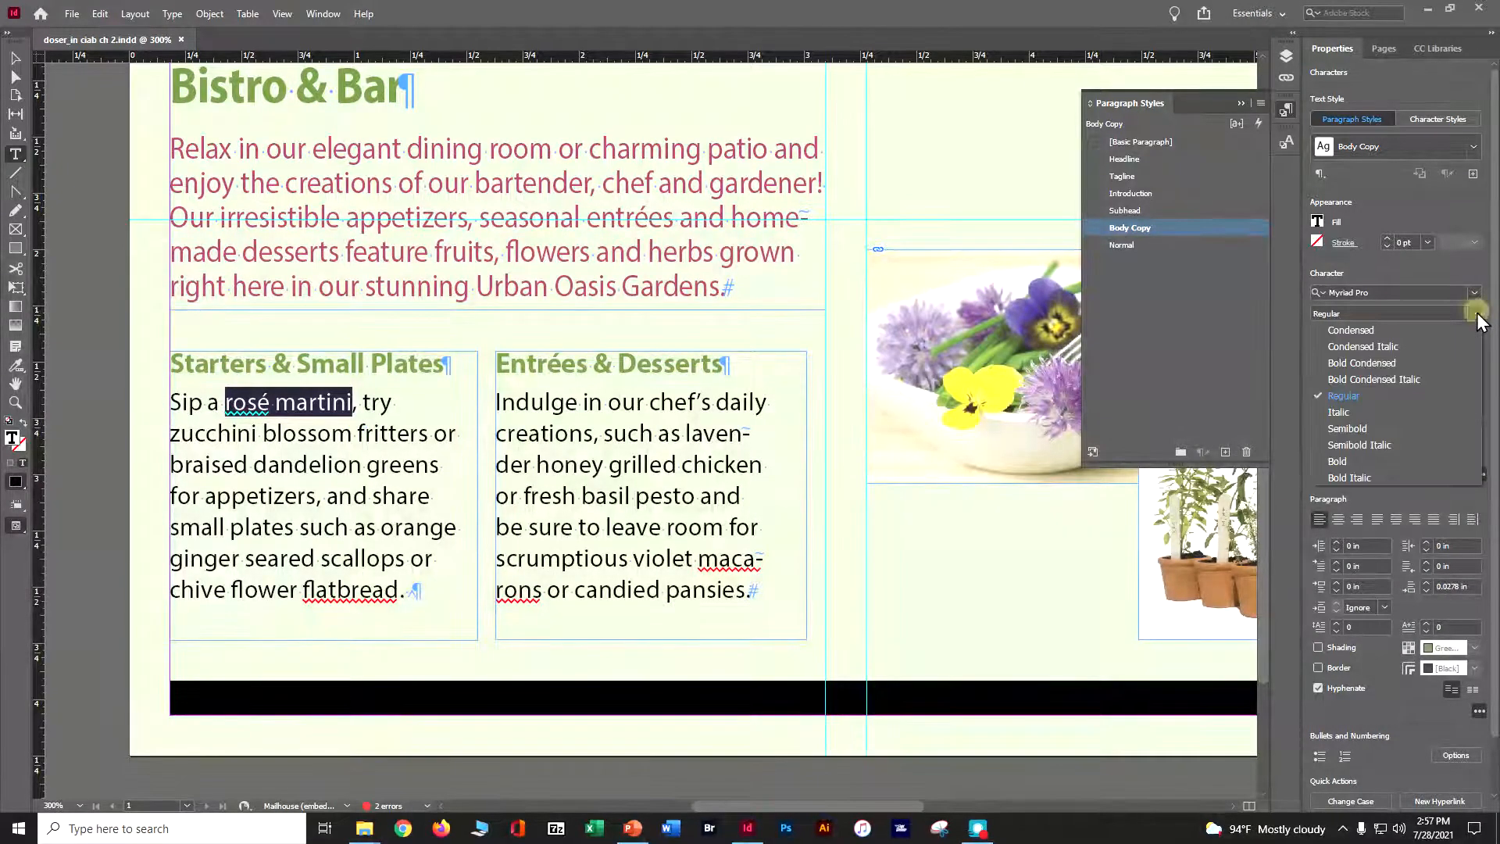
click(1389, 417)
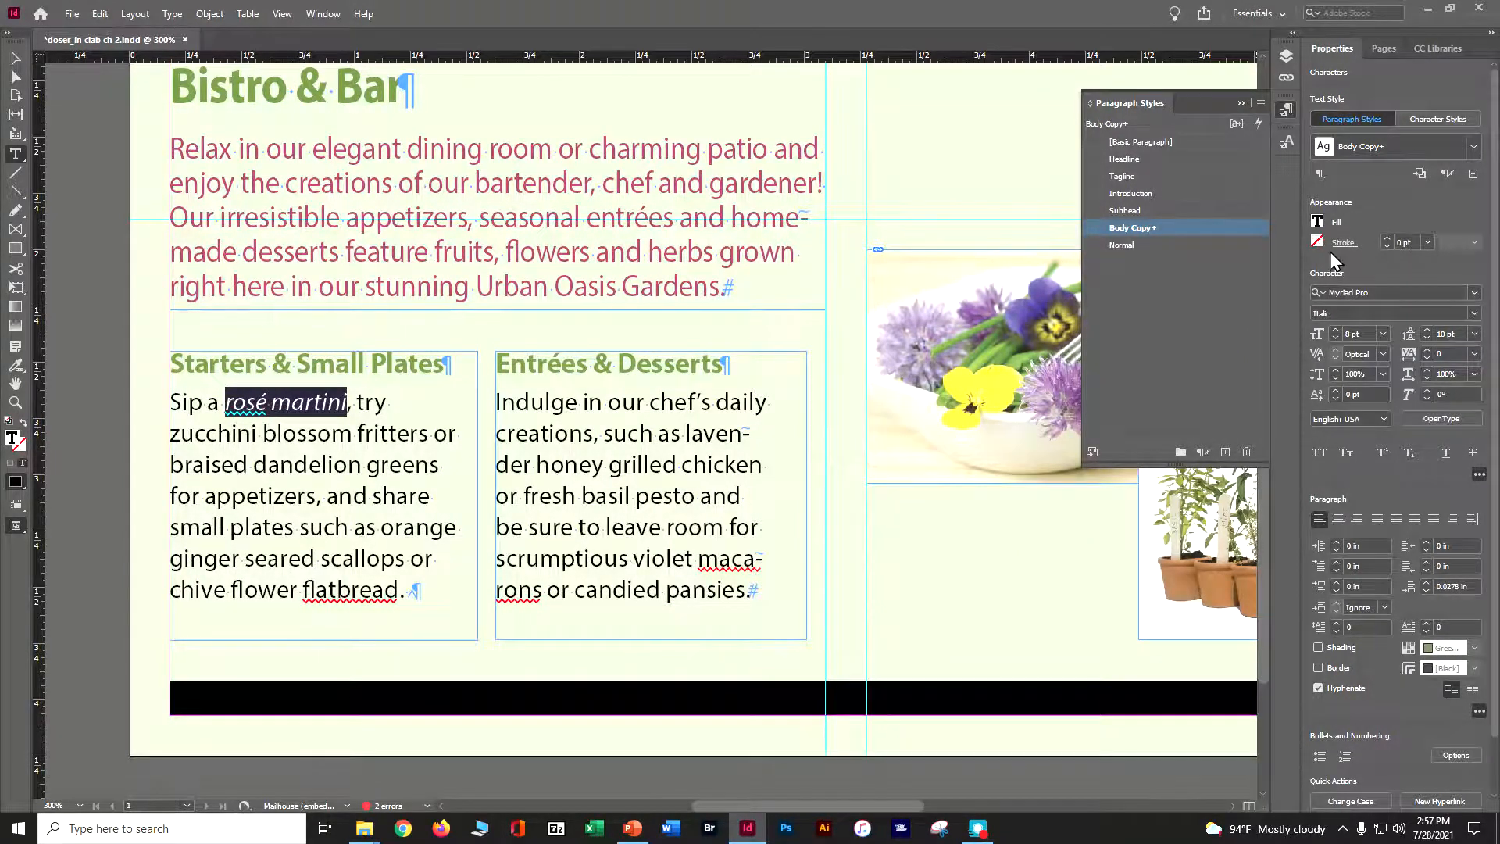
Fill the selected 'rosé martini' text with the Red-Bright swatch, deselect, and save the document
click(1318, 223)
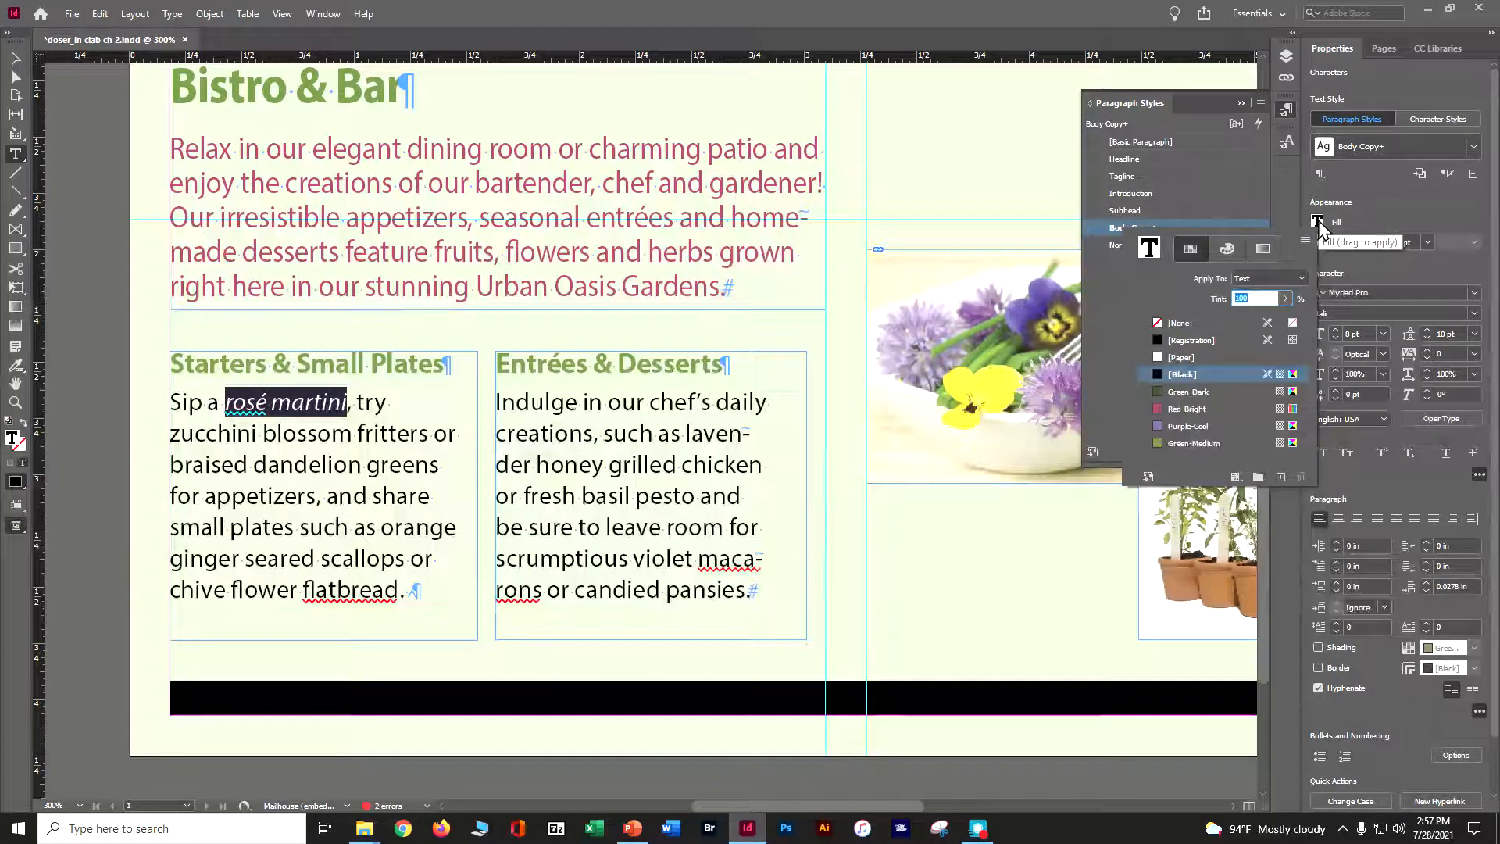
click(1220, 409)
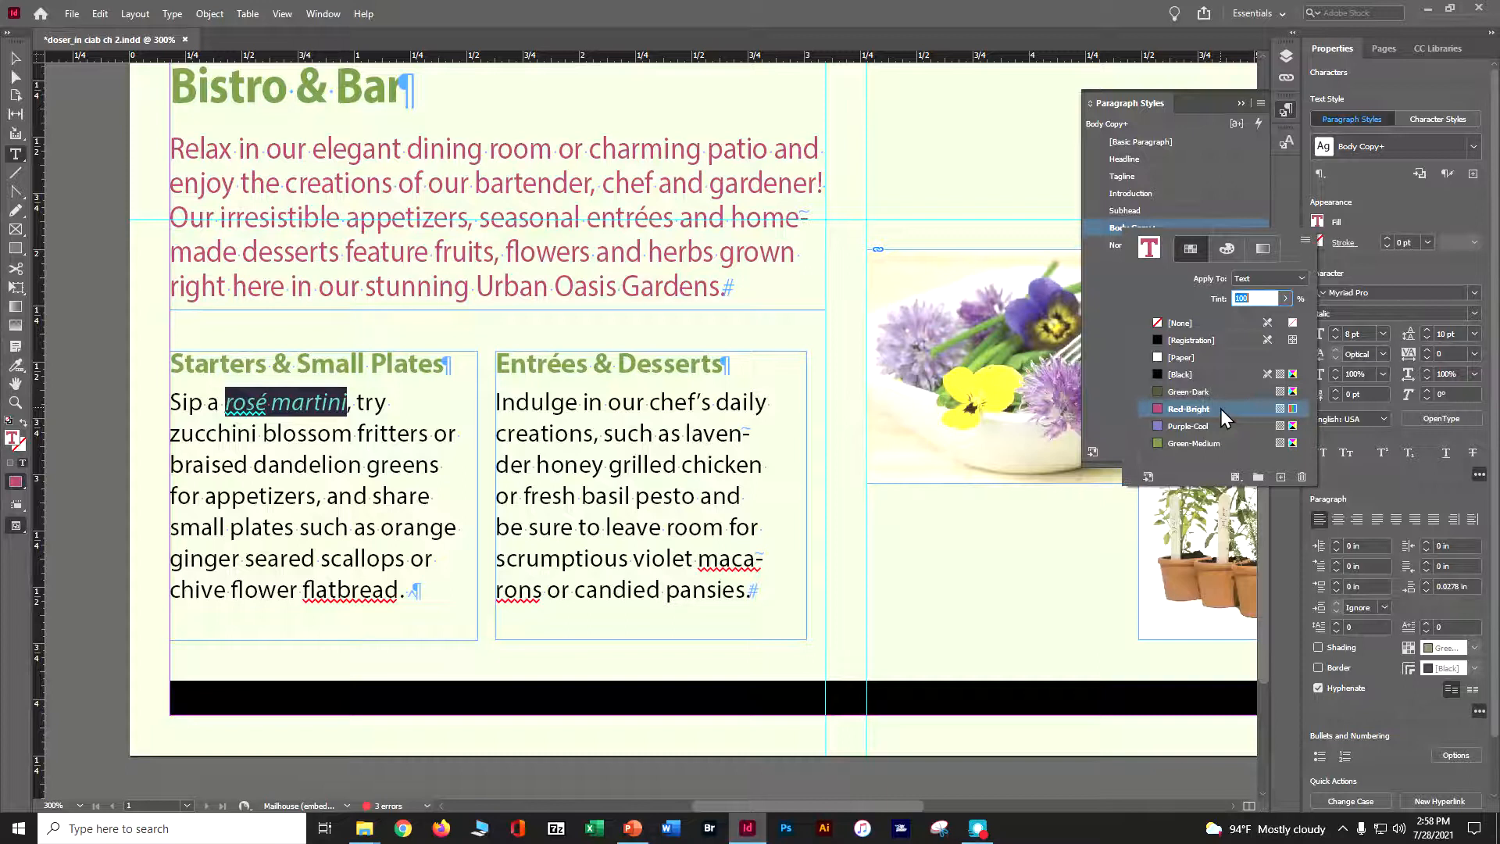
click(15, 62)
click(16, 59)
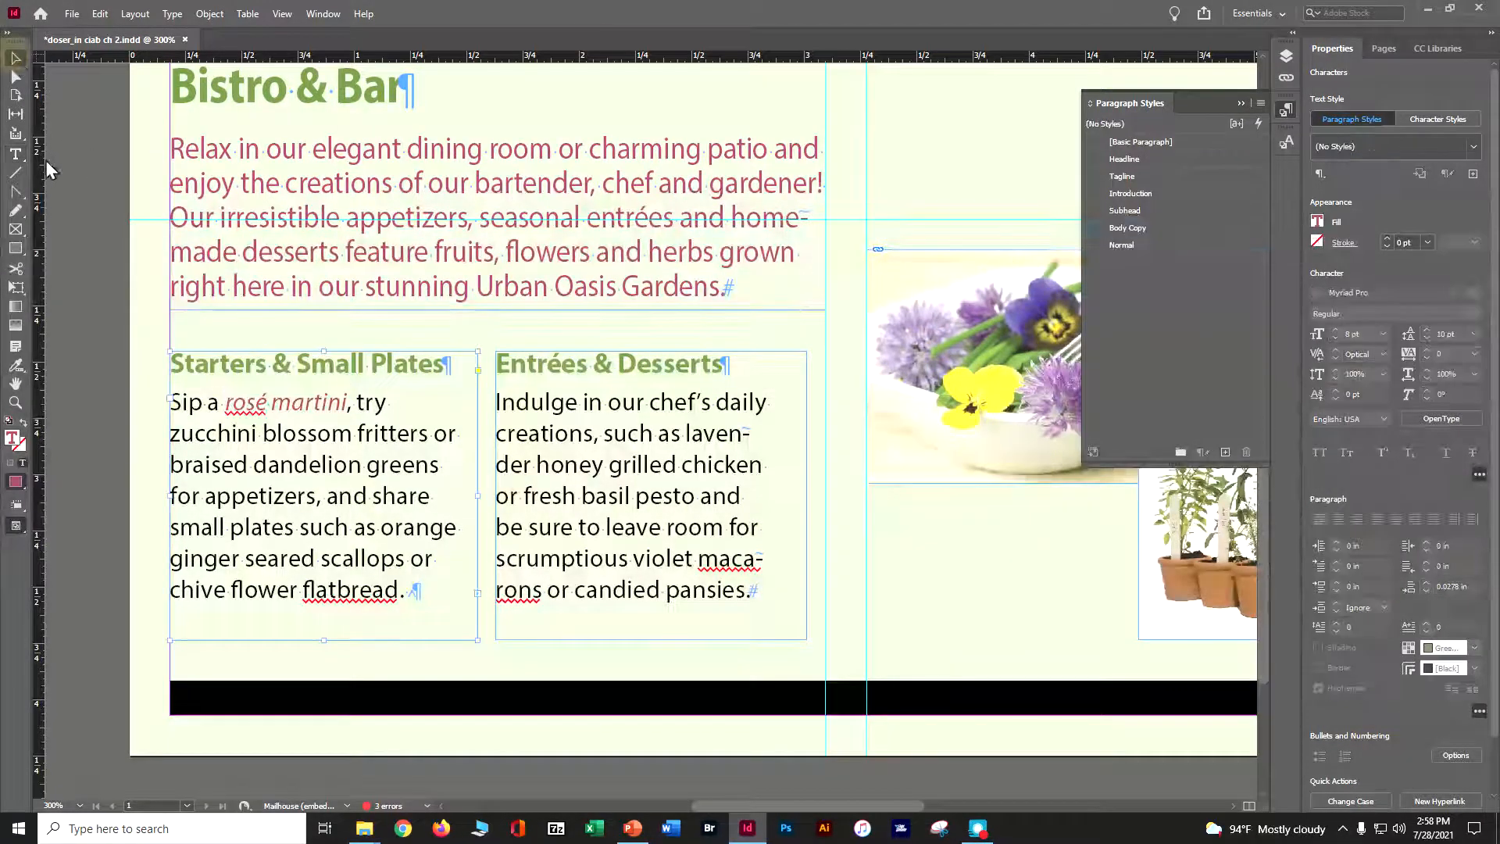
click(64, 162)
key(ctrl+s)
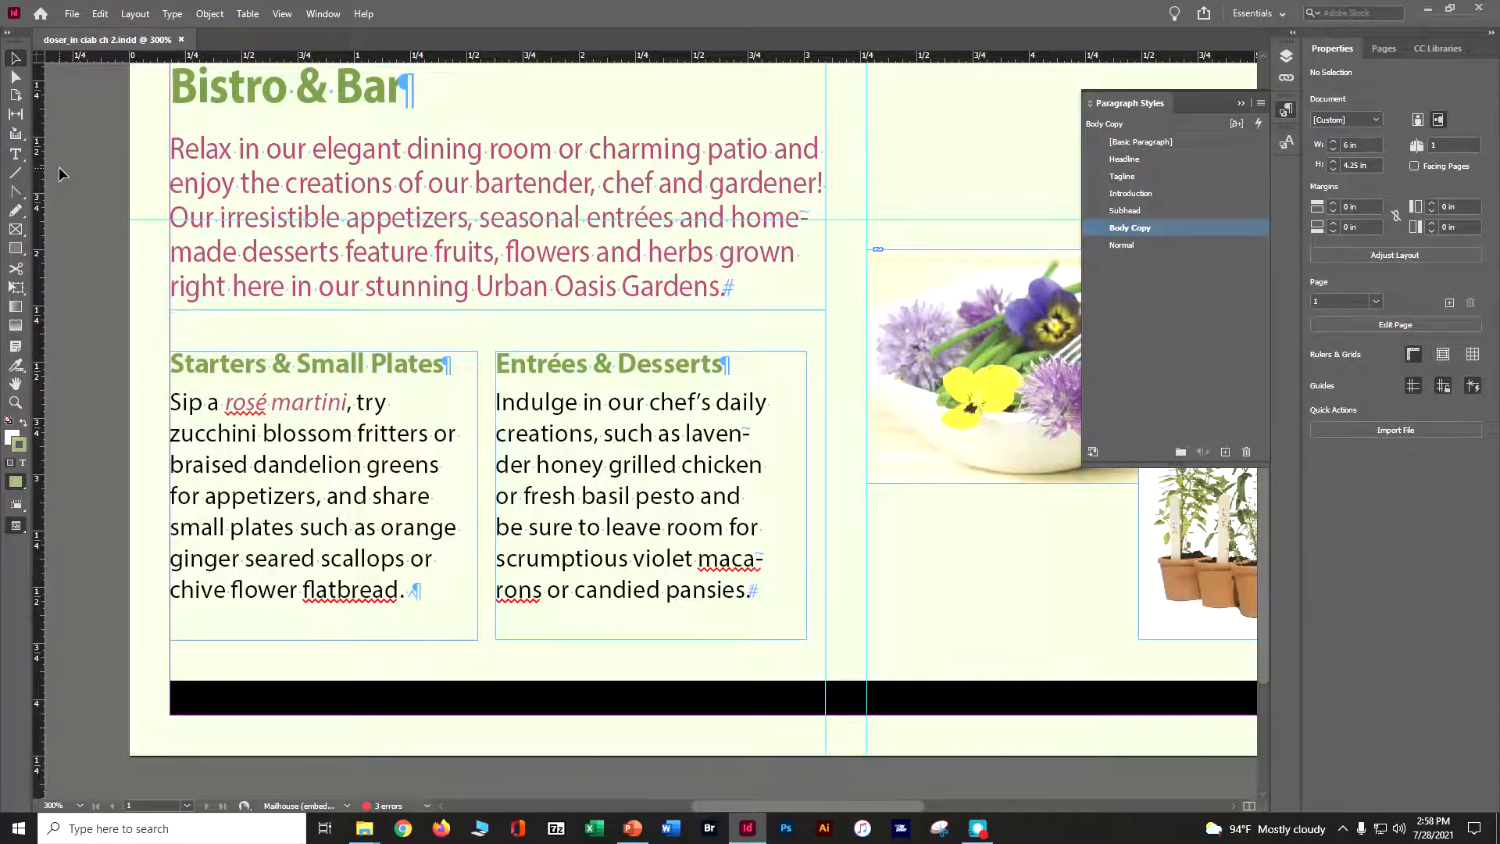
Reselect 'rosé martini' with the Type tool and open the Character Styles panel
click(16, 153)
drag(347, 402, 226, 398)
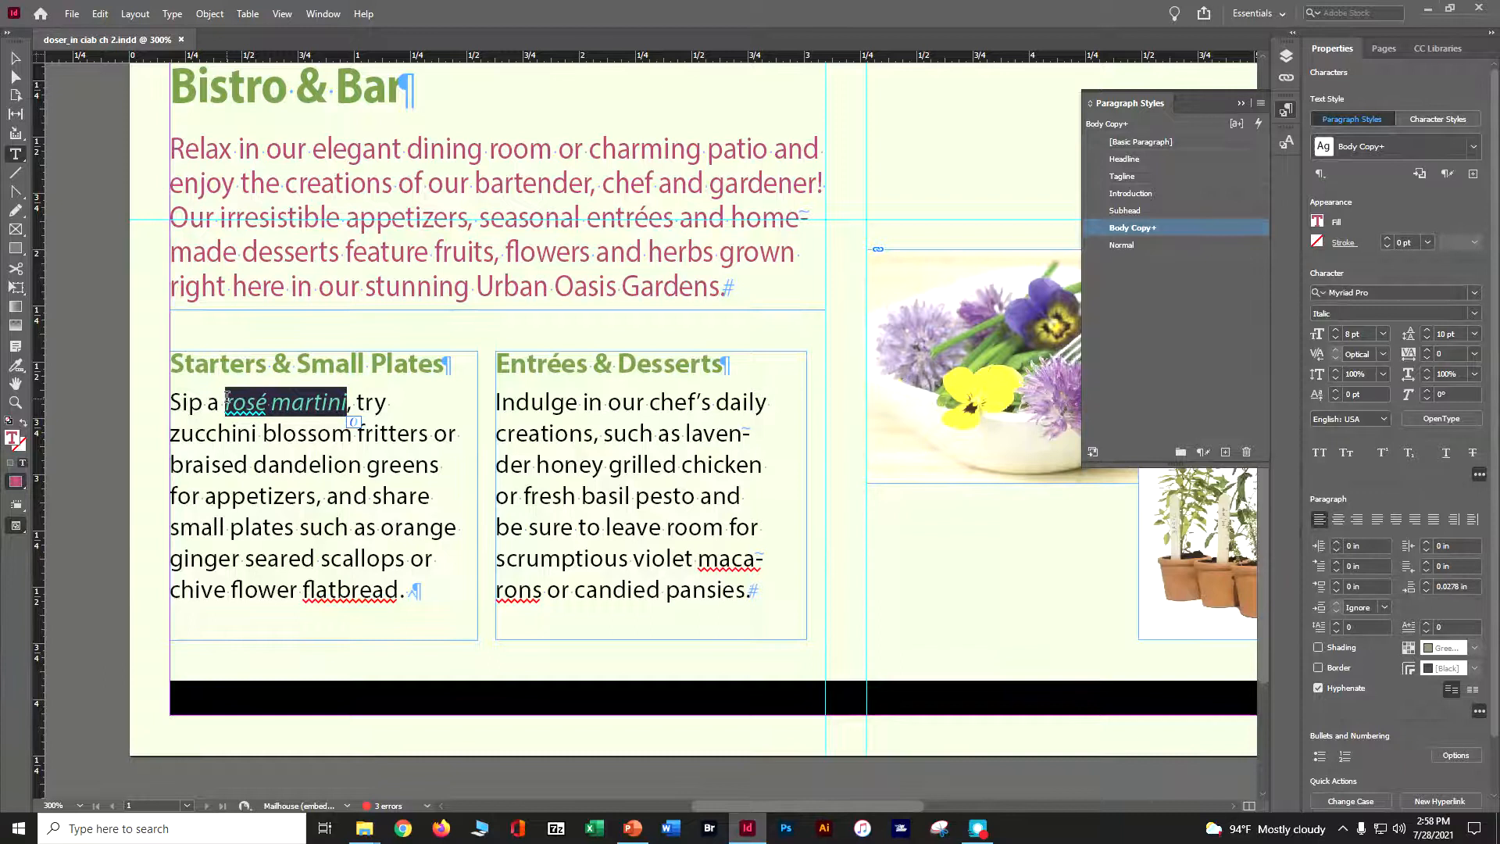
click(171, 14)
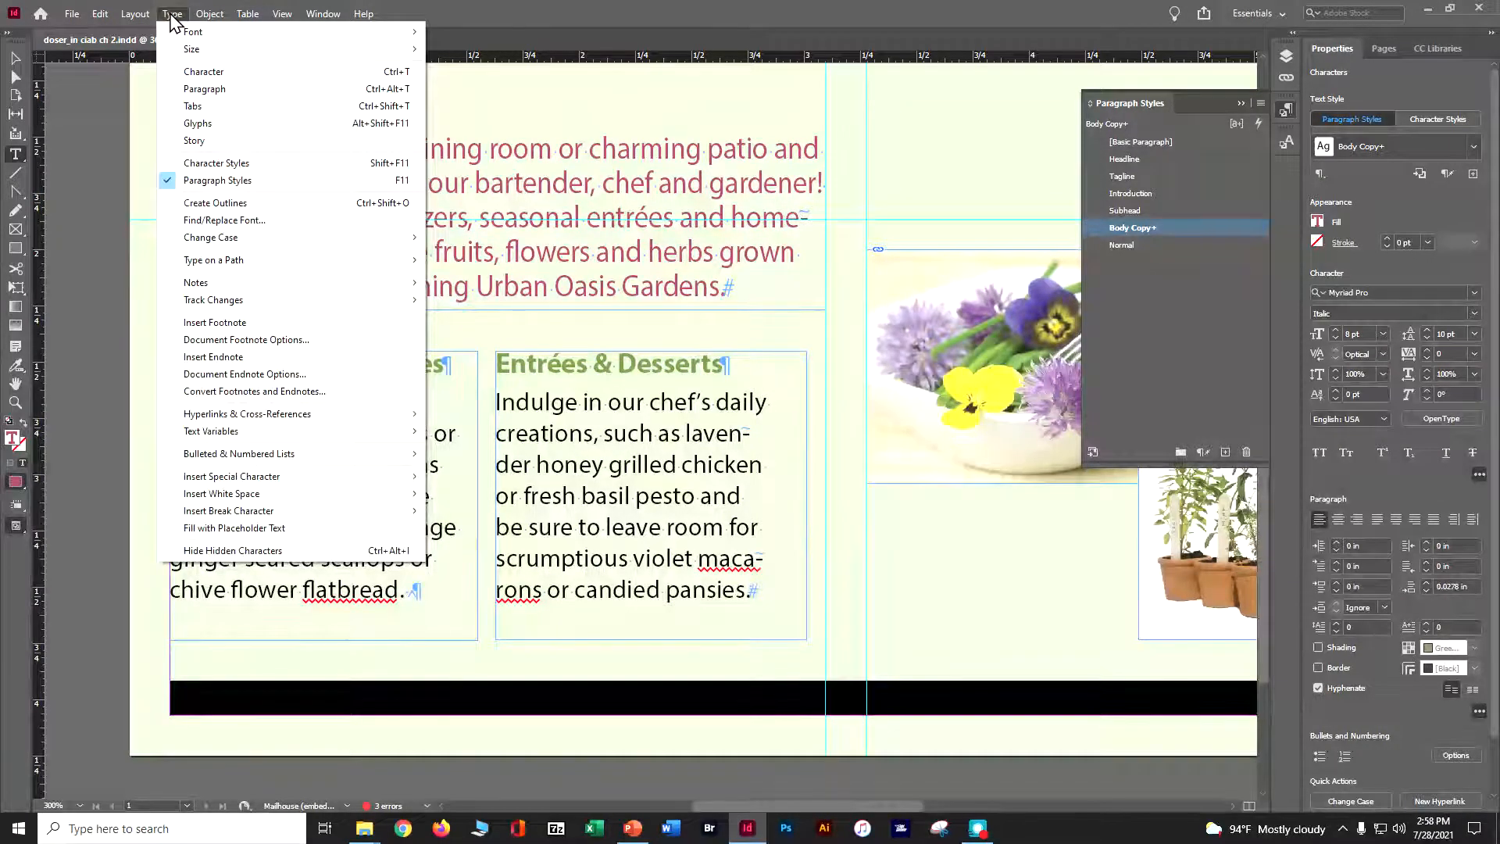
click(192, 164)
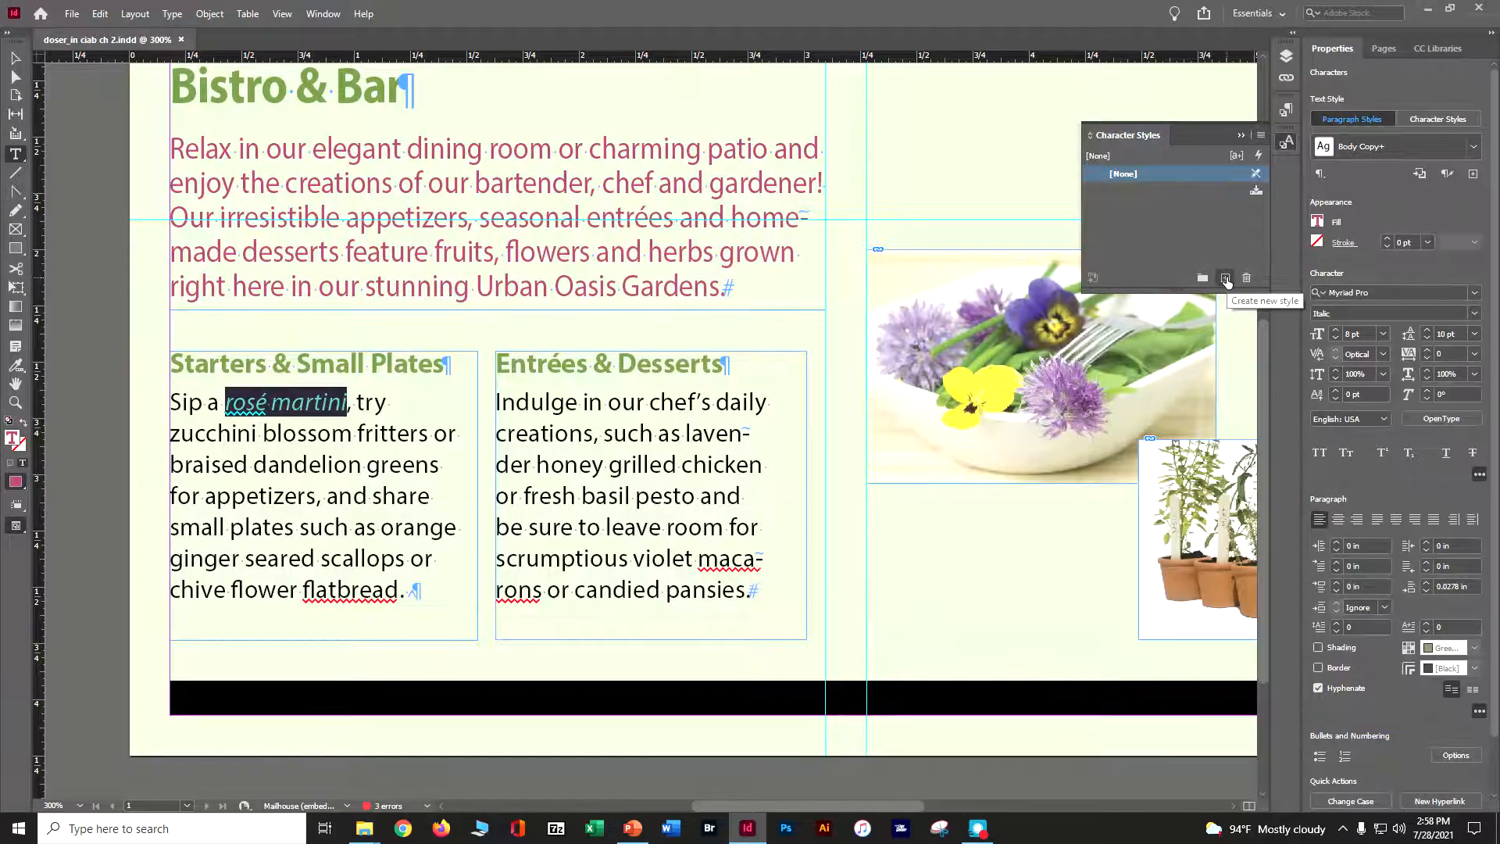
Create a new character style named Red Italic from the selected text and apply it to the selection
click(1261, 133)
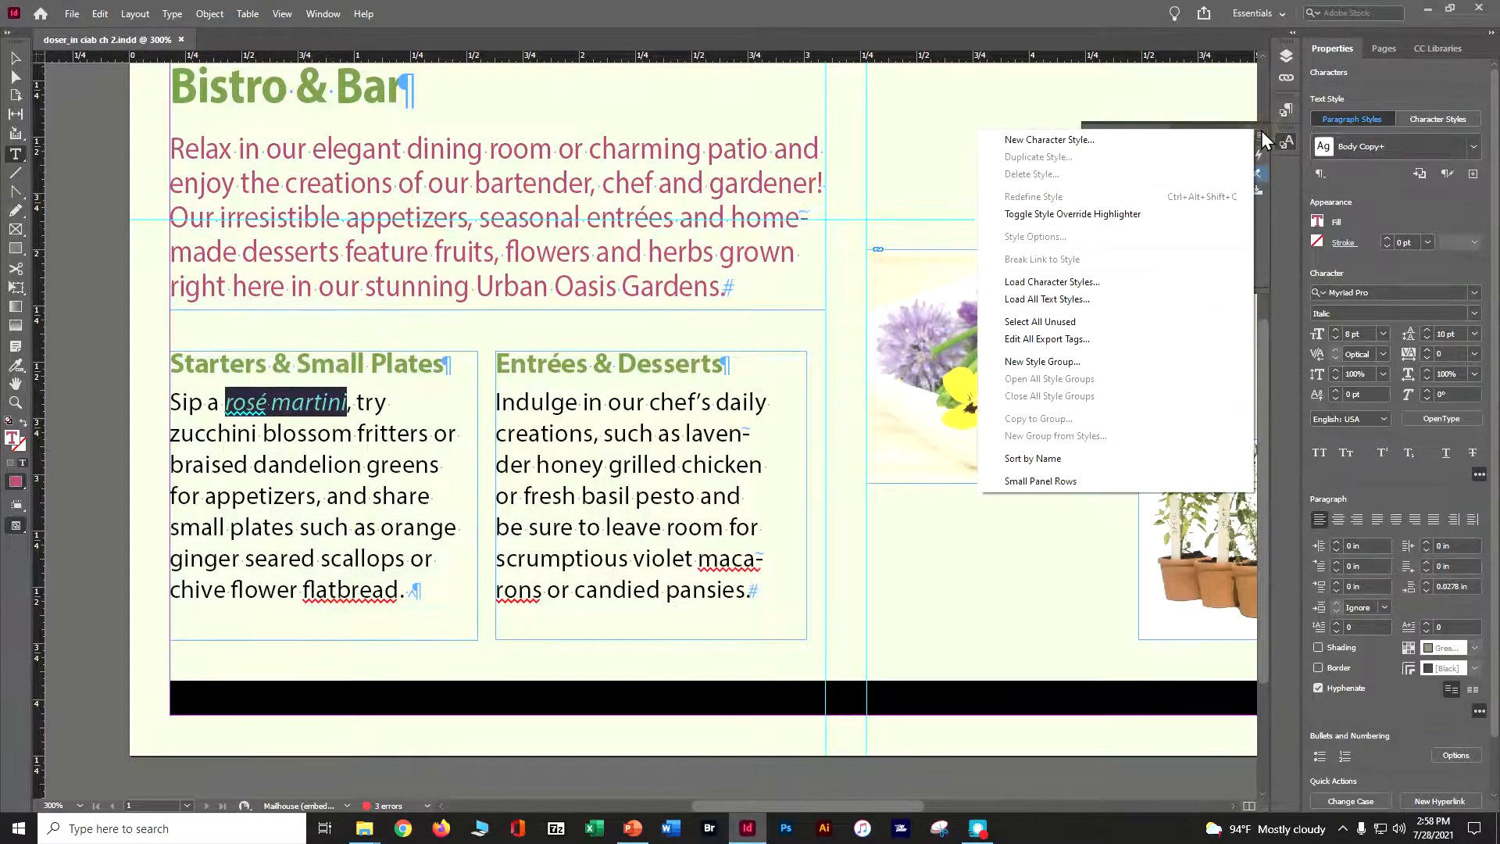
click(1117, 141)
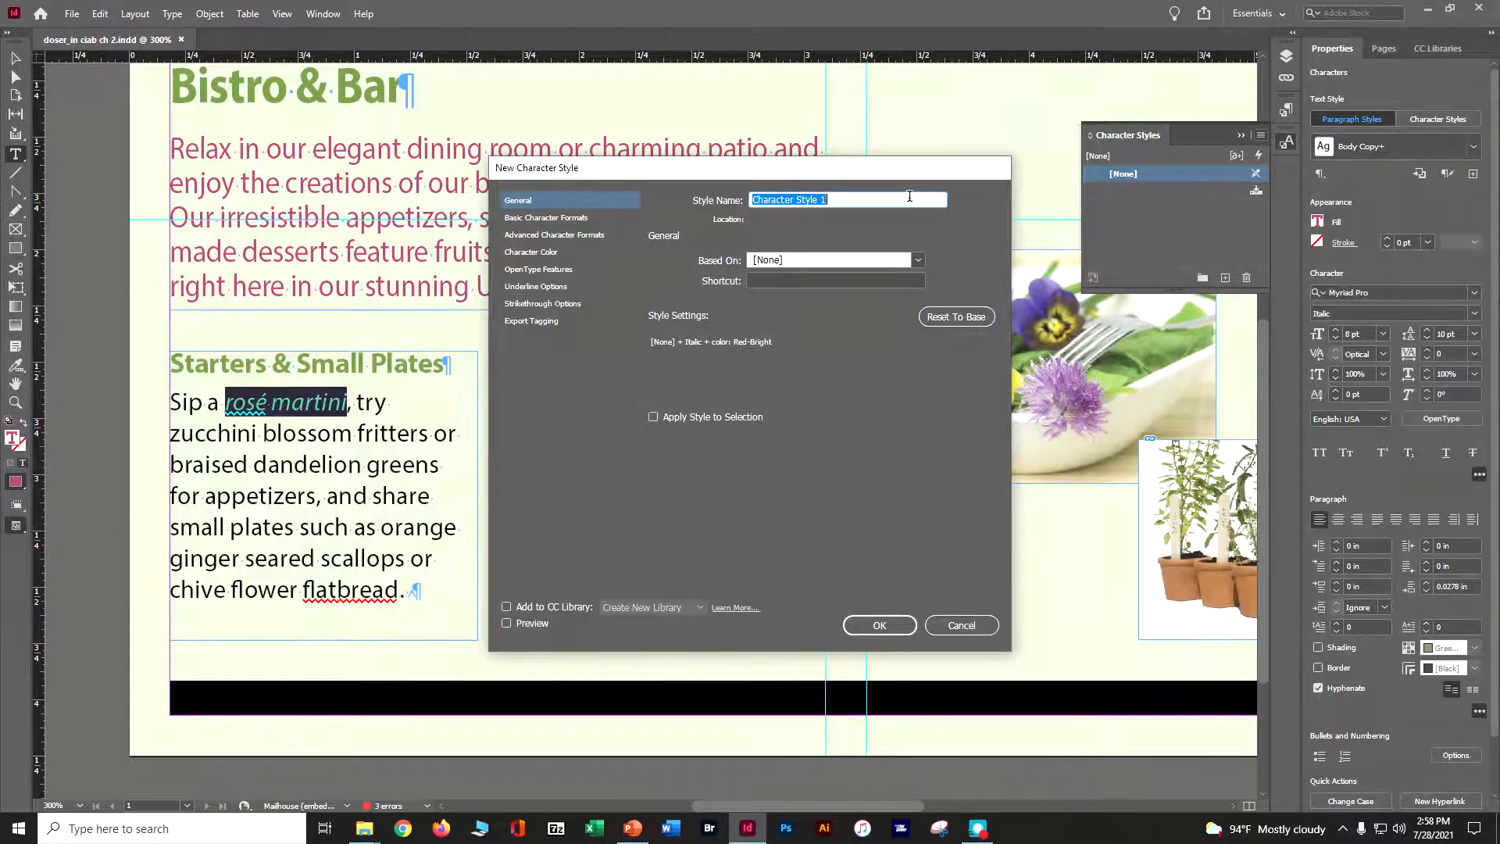
text(Red Italic)
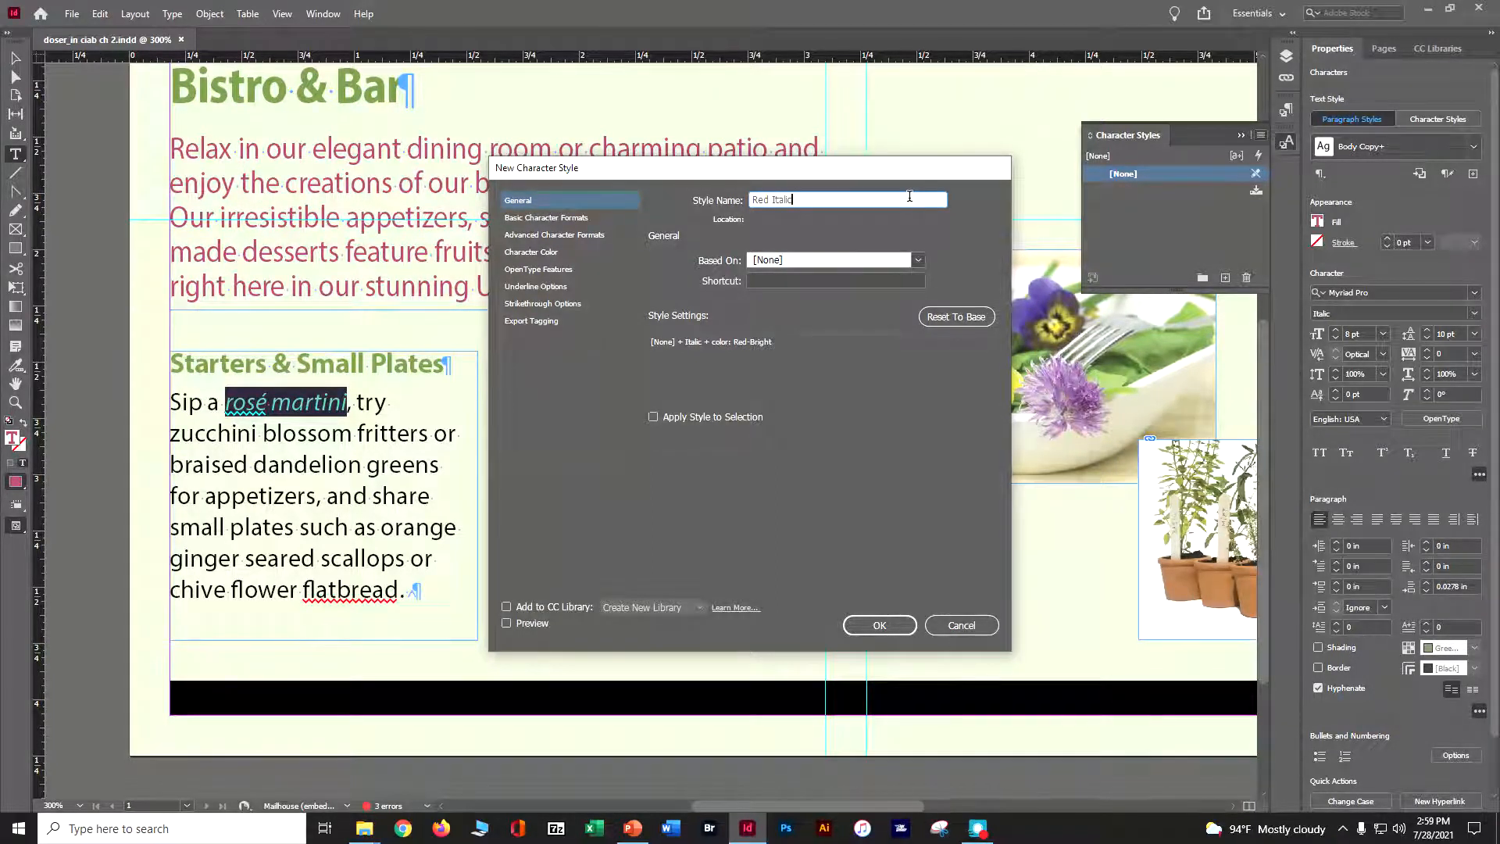
click(557, 221)
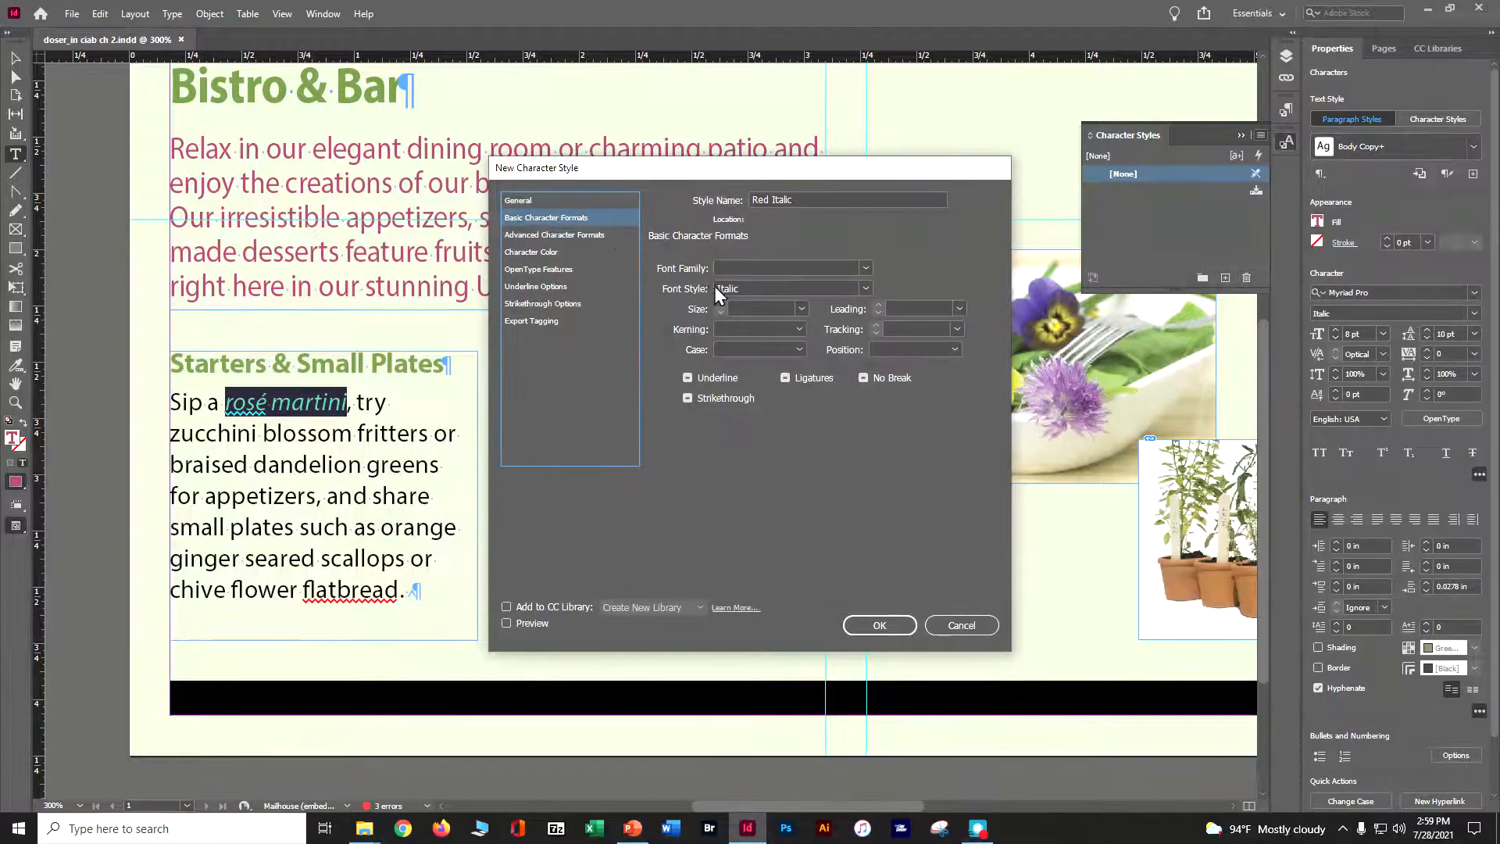
click(552, 253)
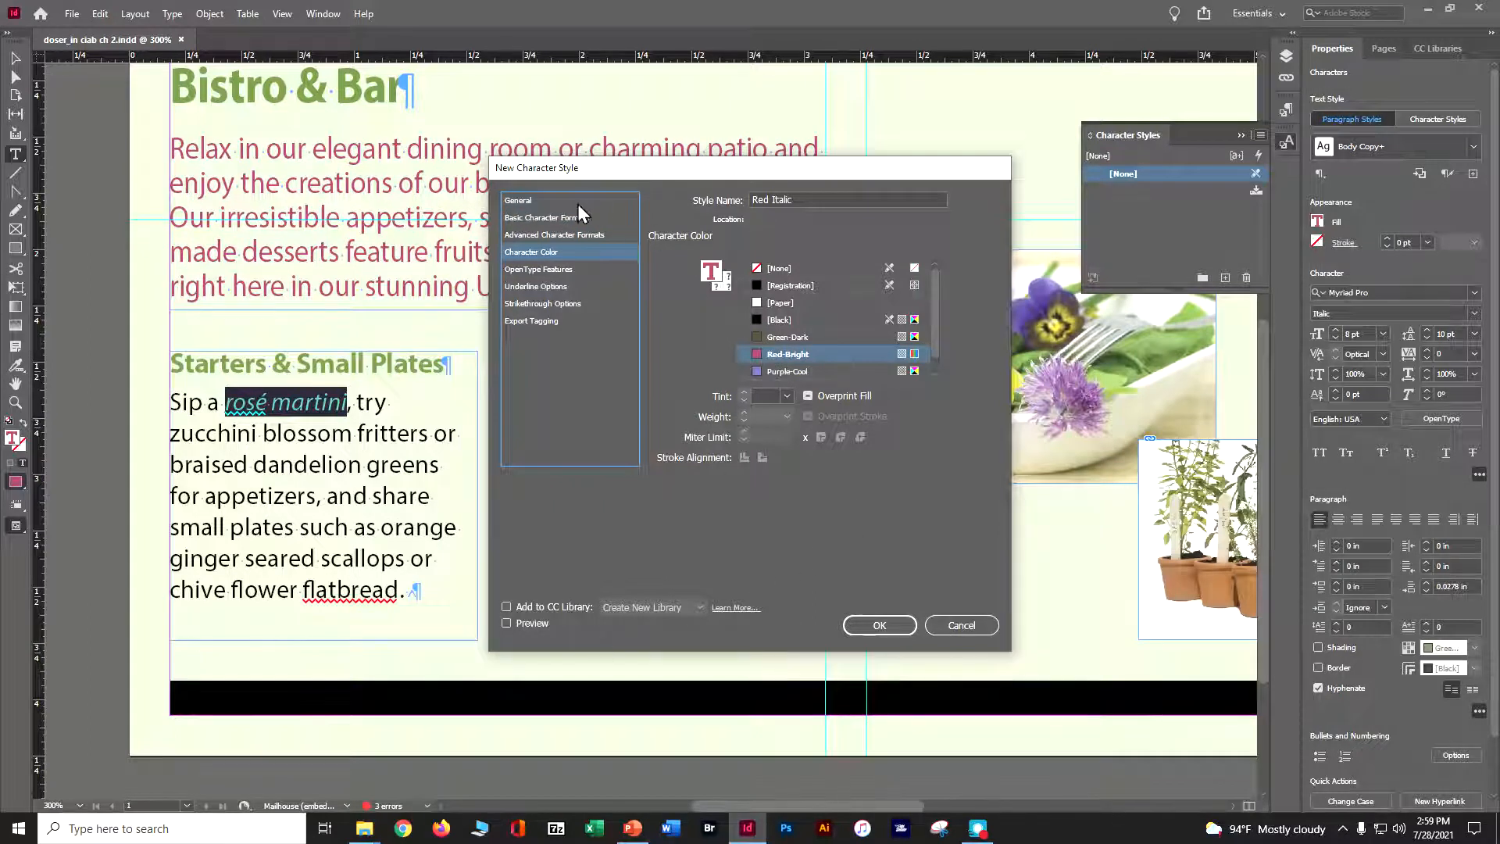
click(523, 202)
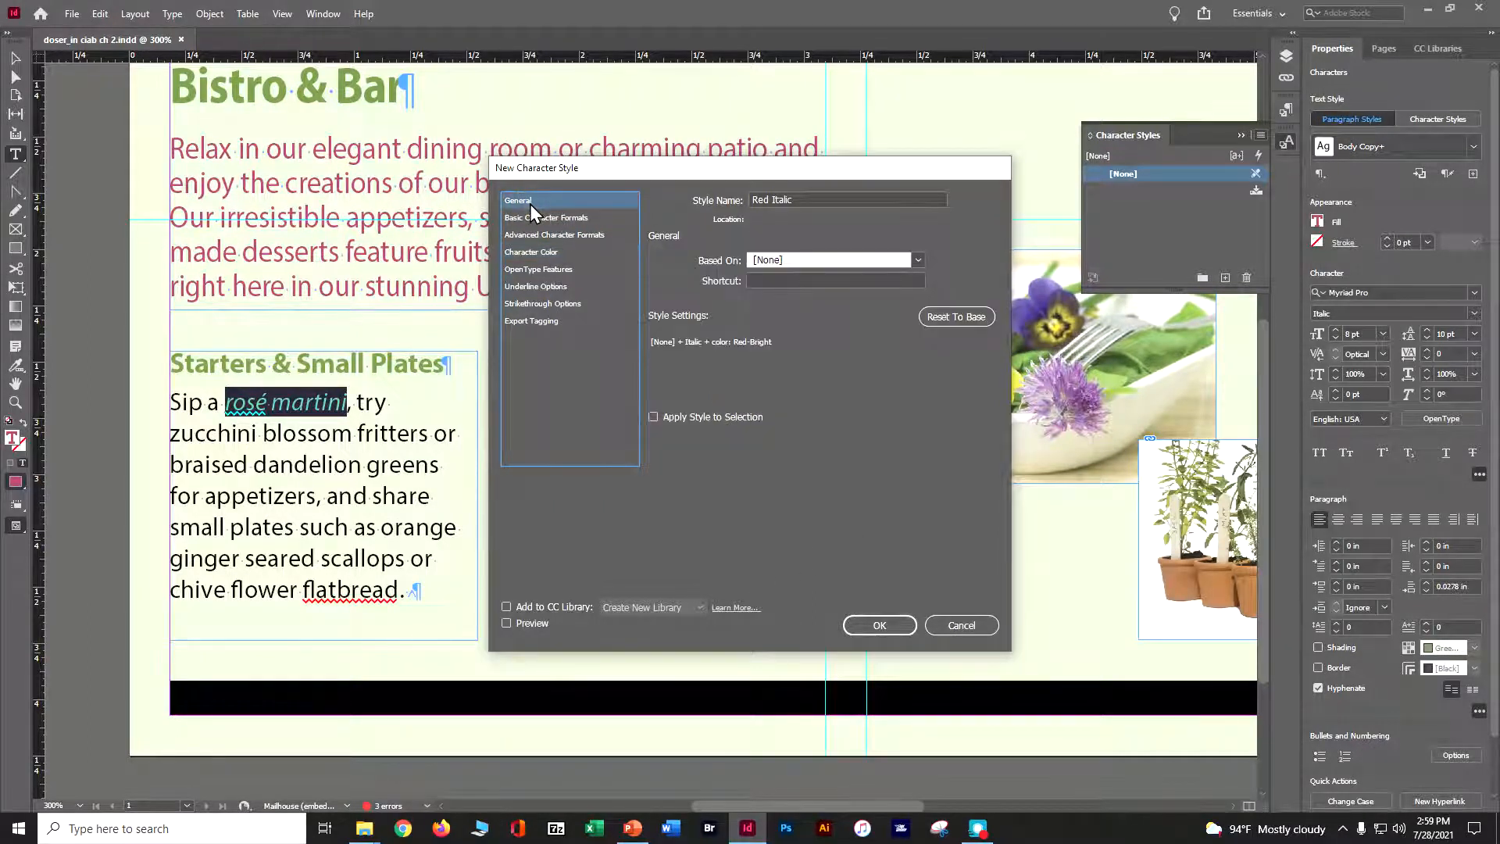
click(653, 416)
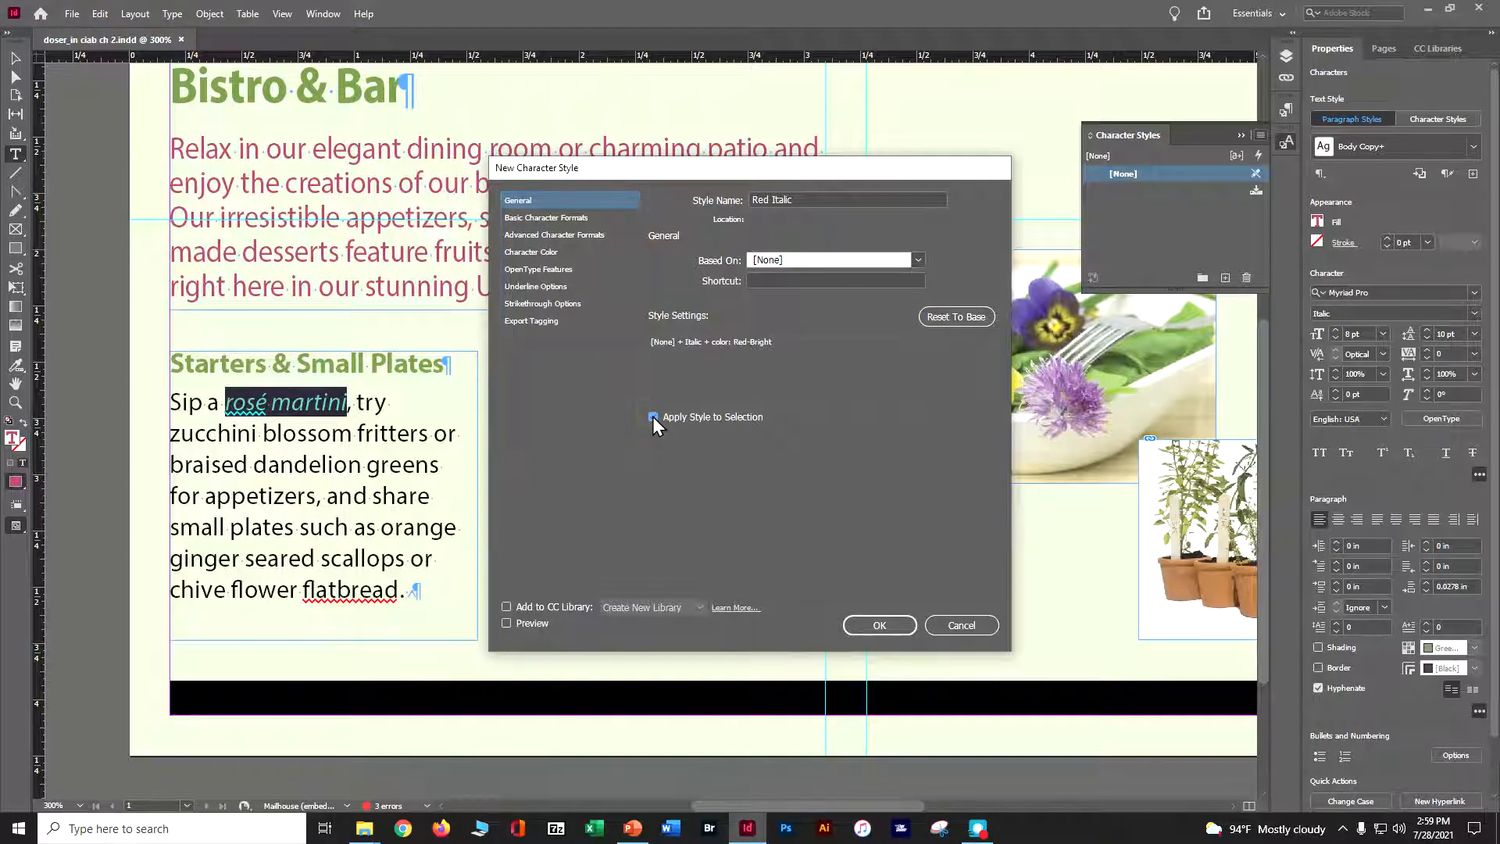
click(875, 624)
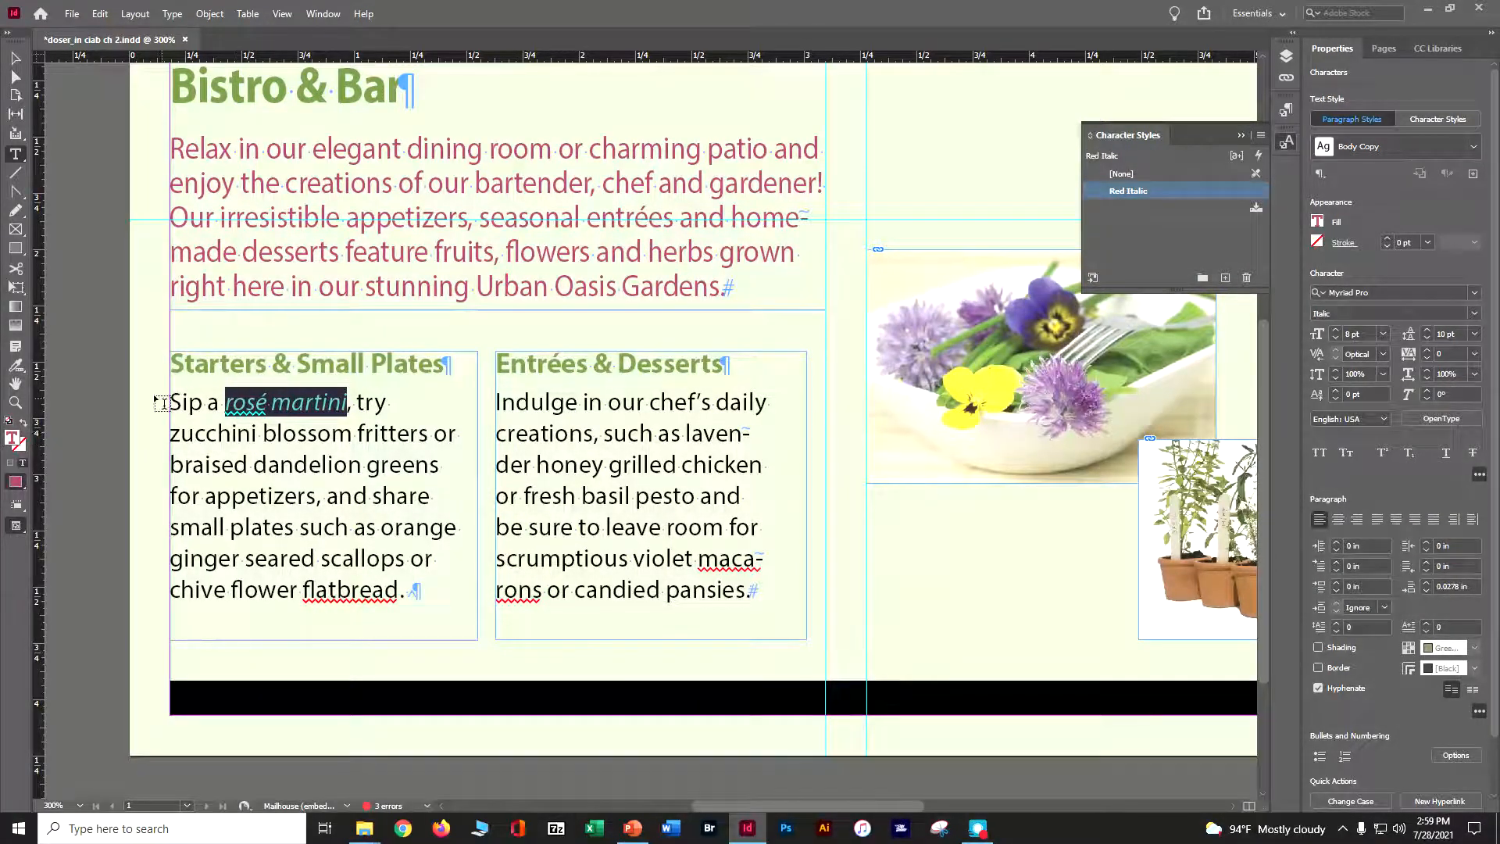
Apply the Red Italic character style to 'zucchini blossom fritters' and 'braised dandelion greens'
drag(168, 435, 426, 441)
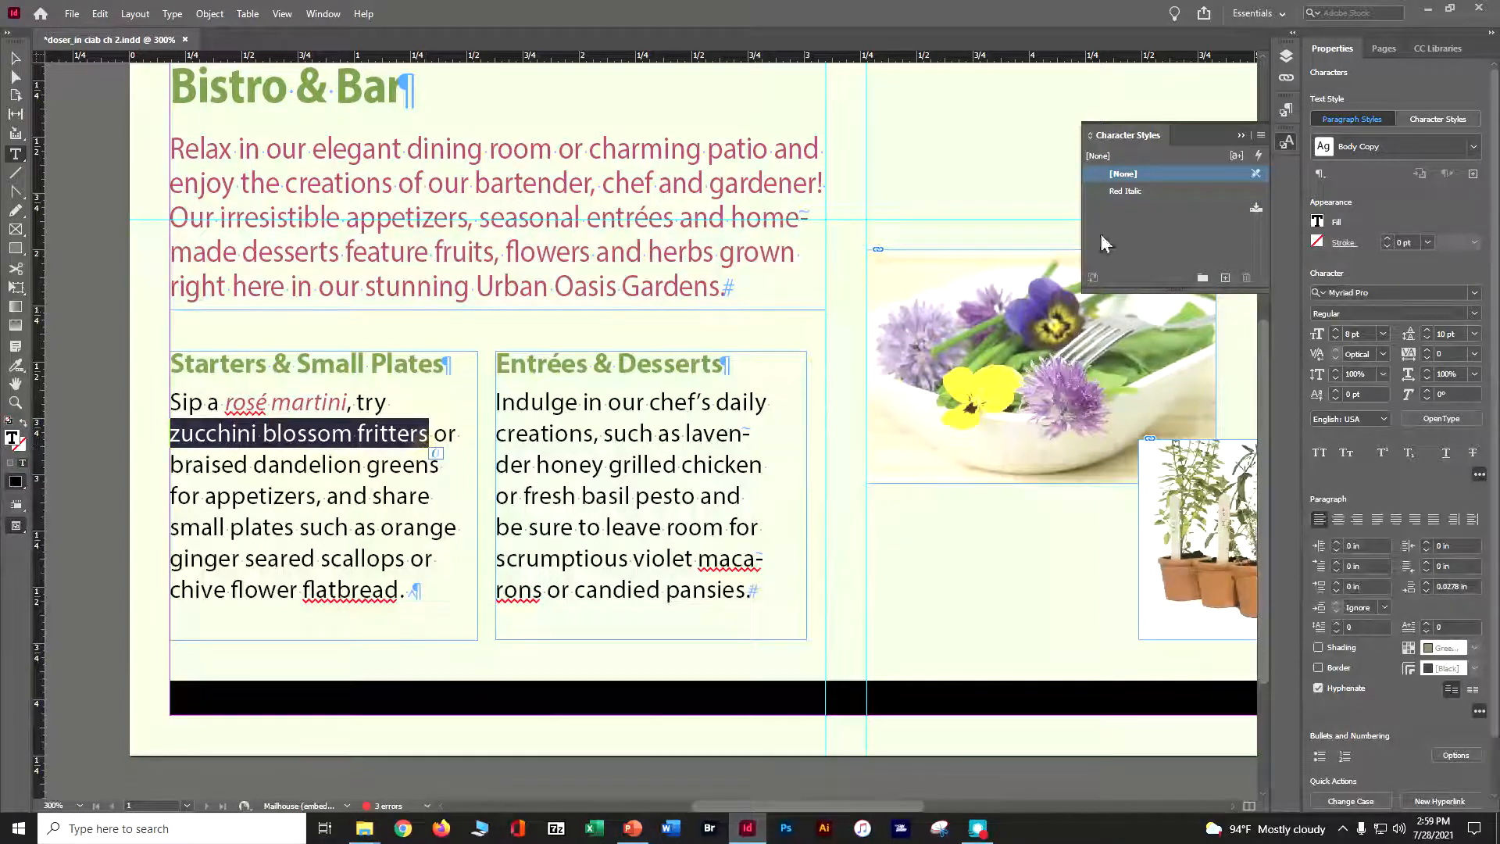
click(1133, 190)
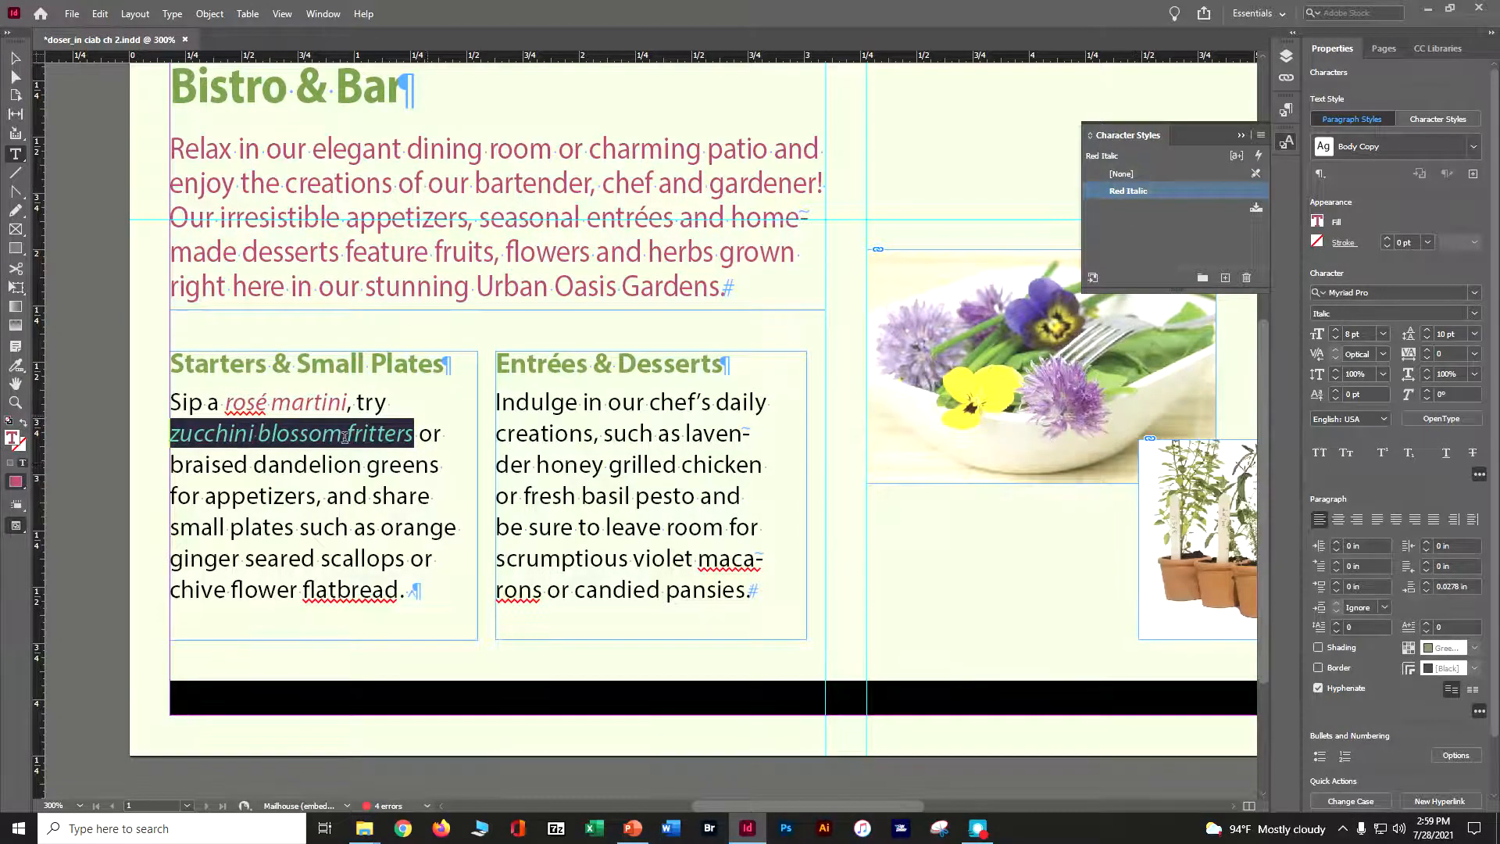
drag(173, 463, 439, 464)
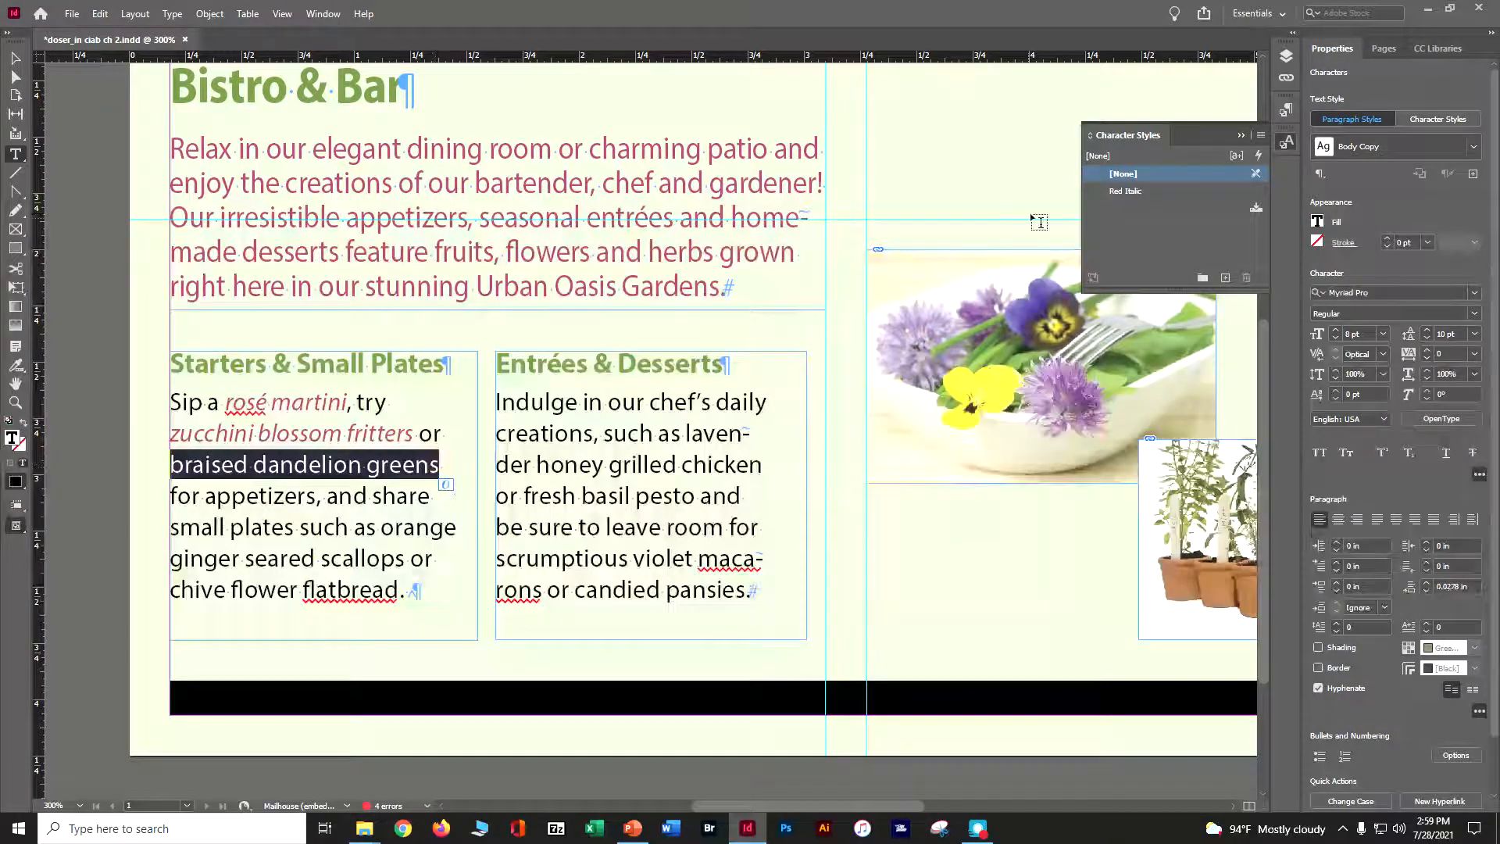
click(1132, 191)
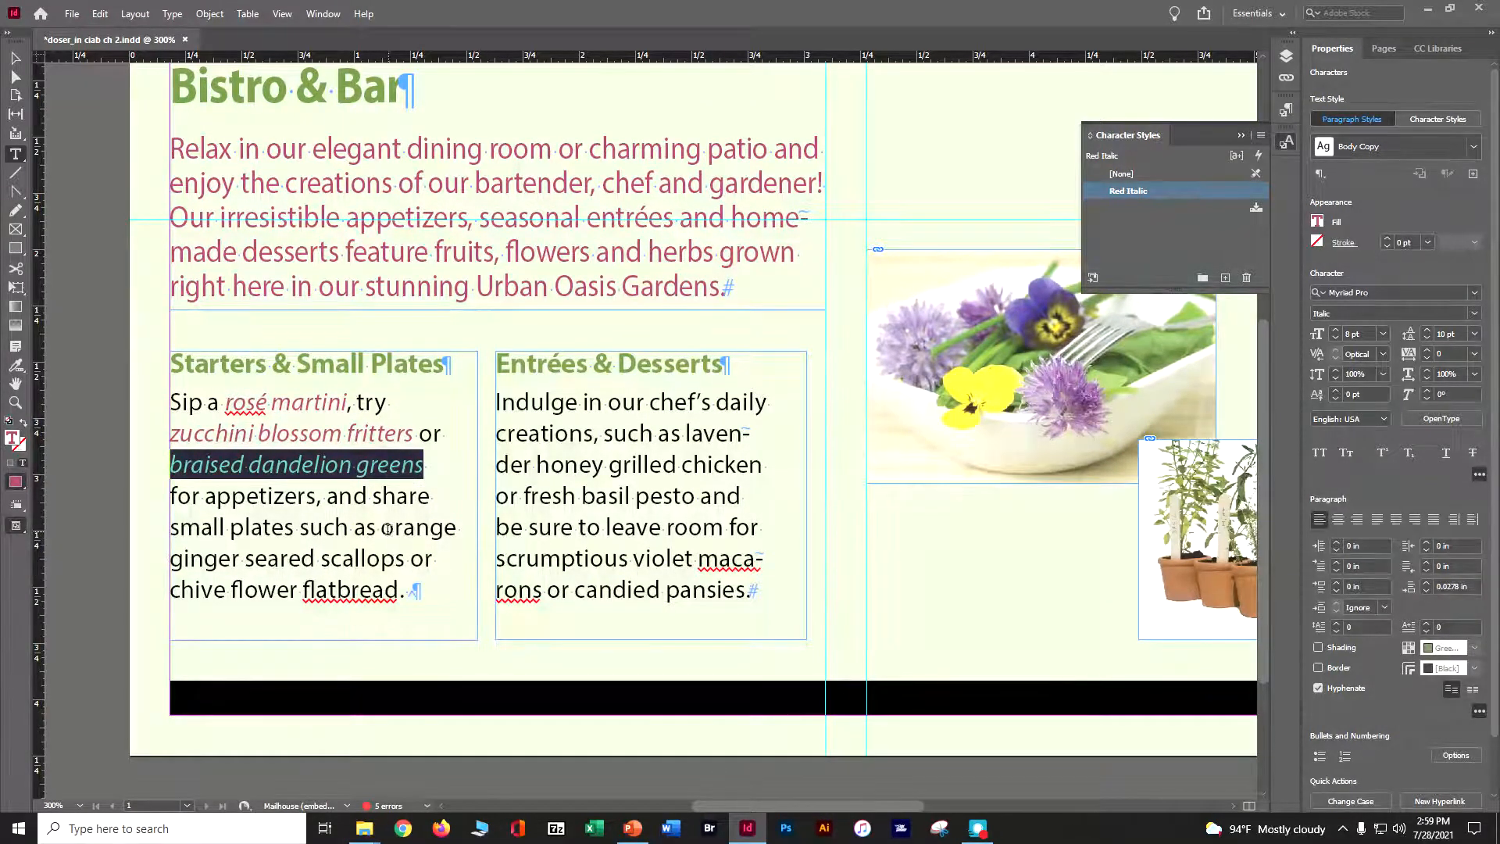
Apply Red Italic to 'orange ginger seared scallops' and 'chive flower flatbread' and save the document
drag(382, 528, 404, 555)
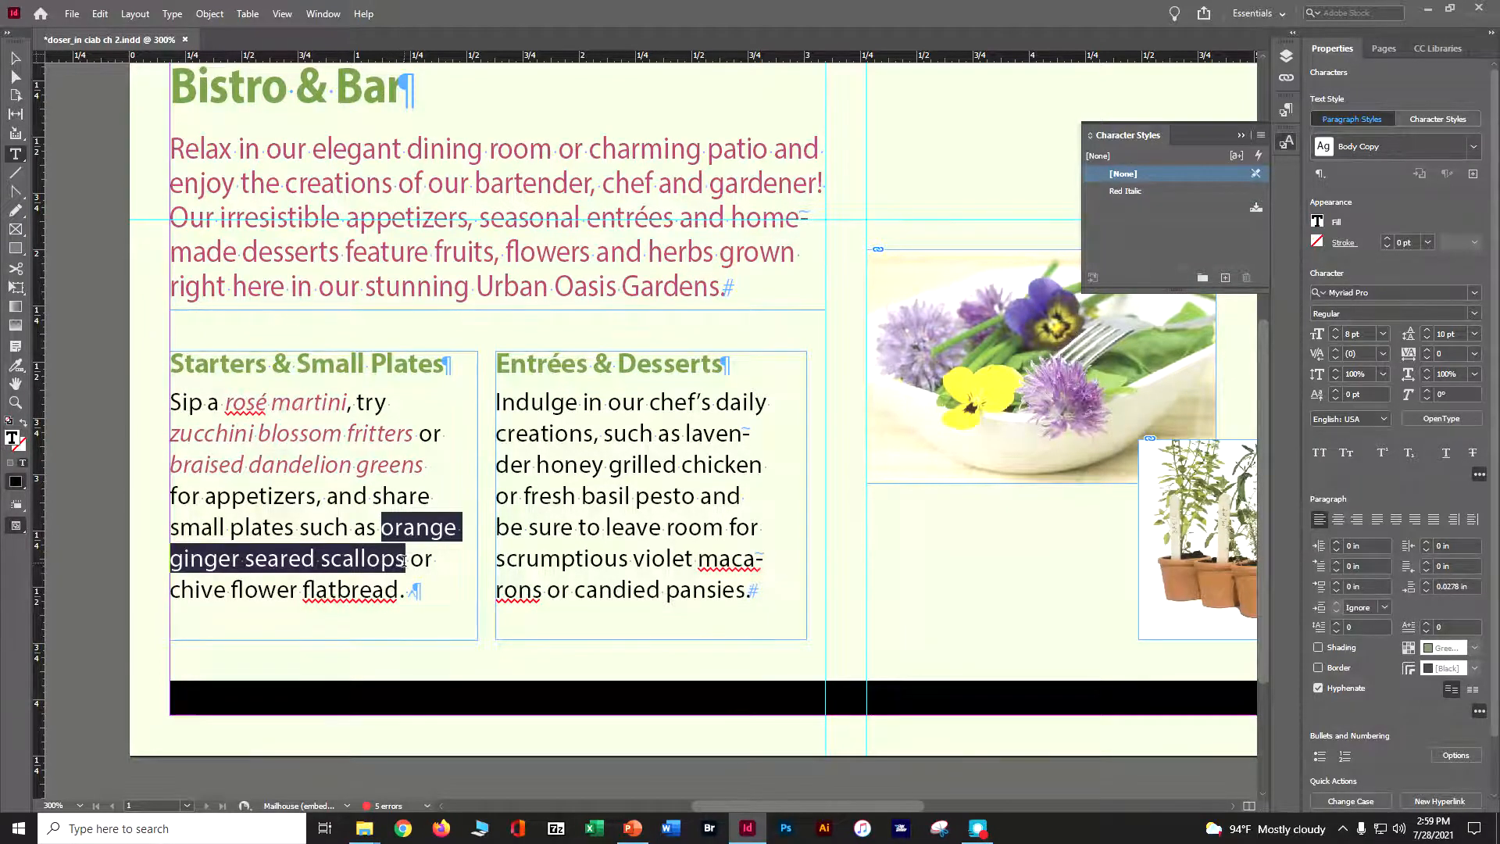
click(1143, 193)
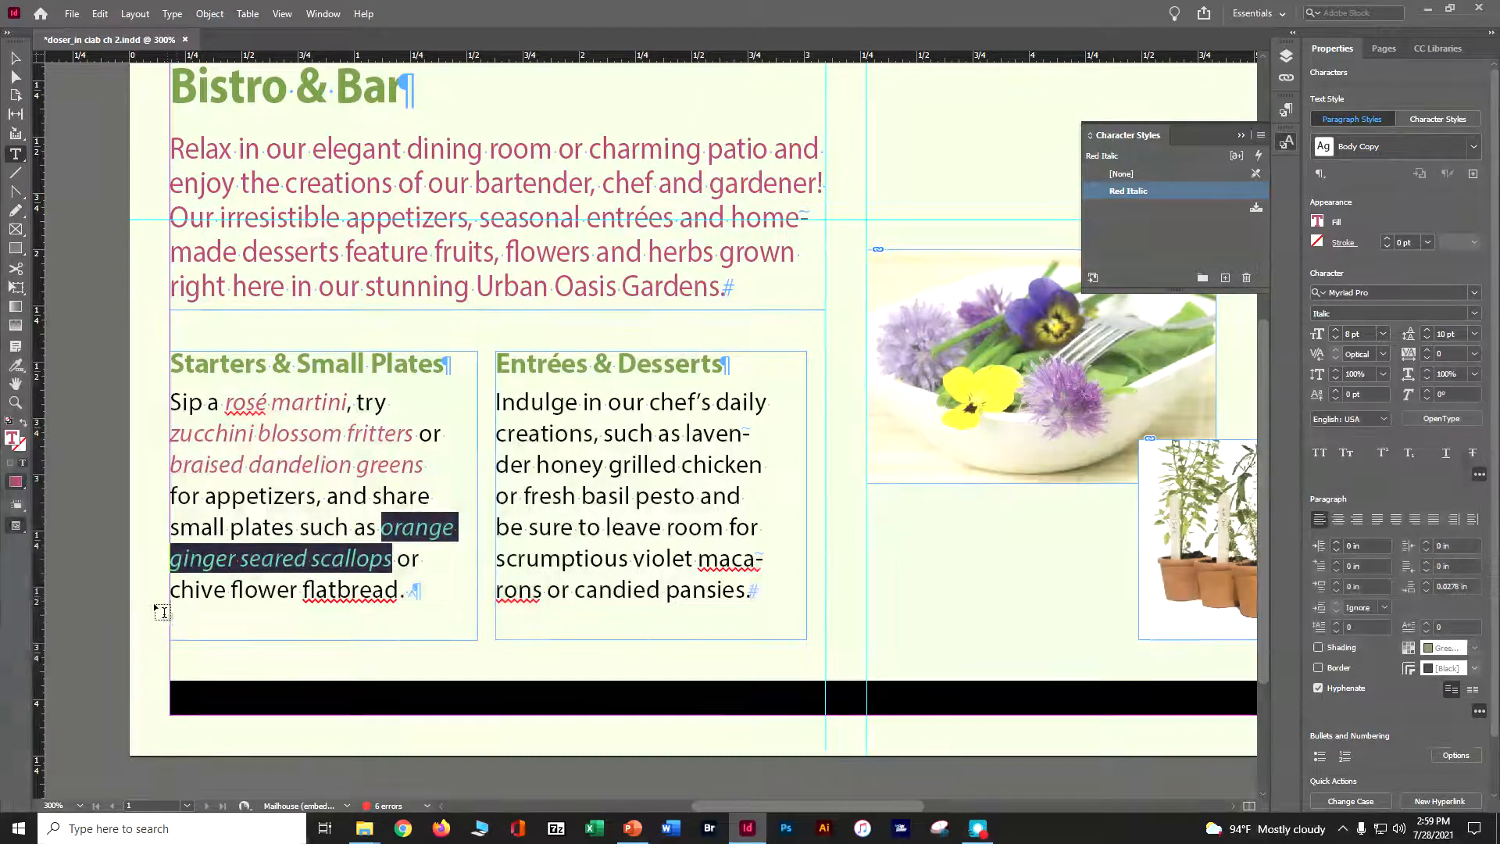
drag(170, 590, 400, 591)
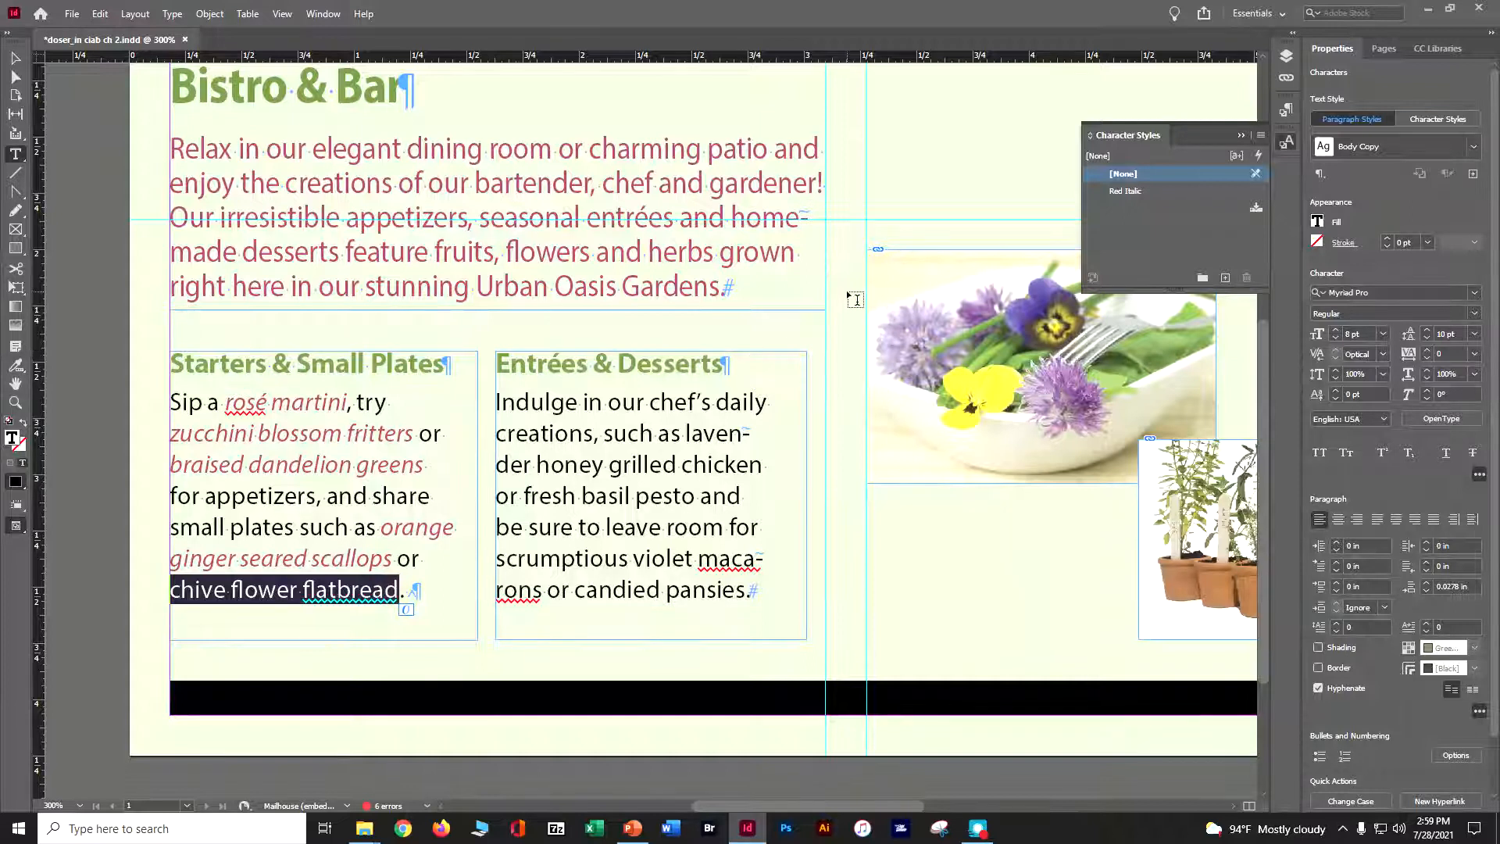
click(1126, 192)
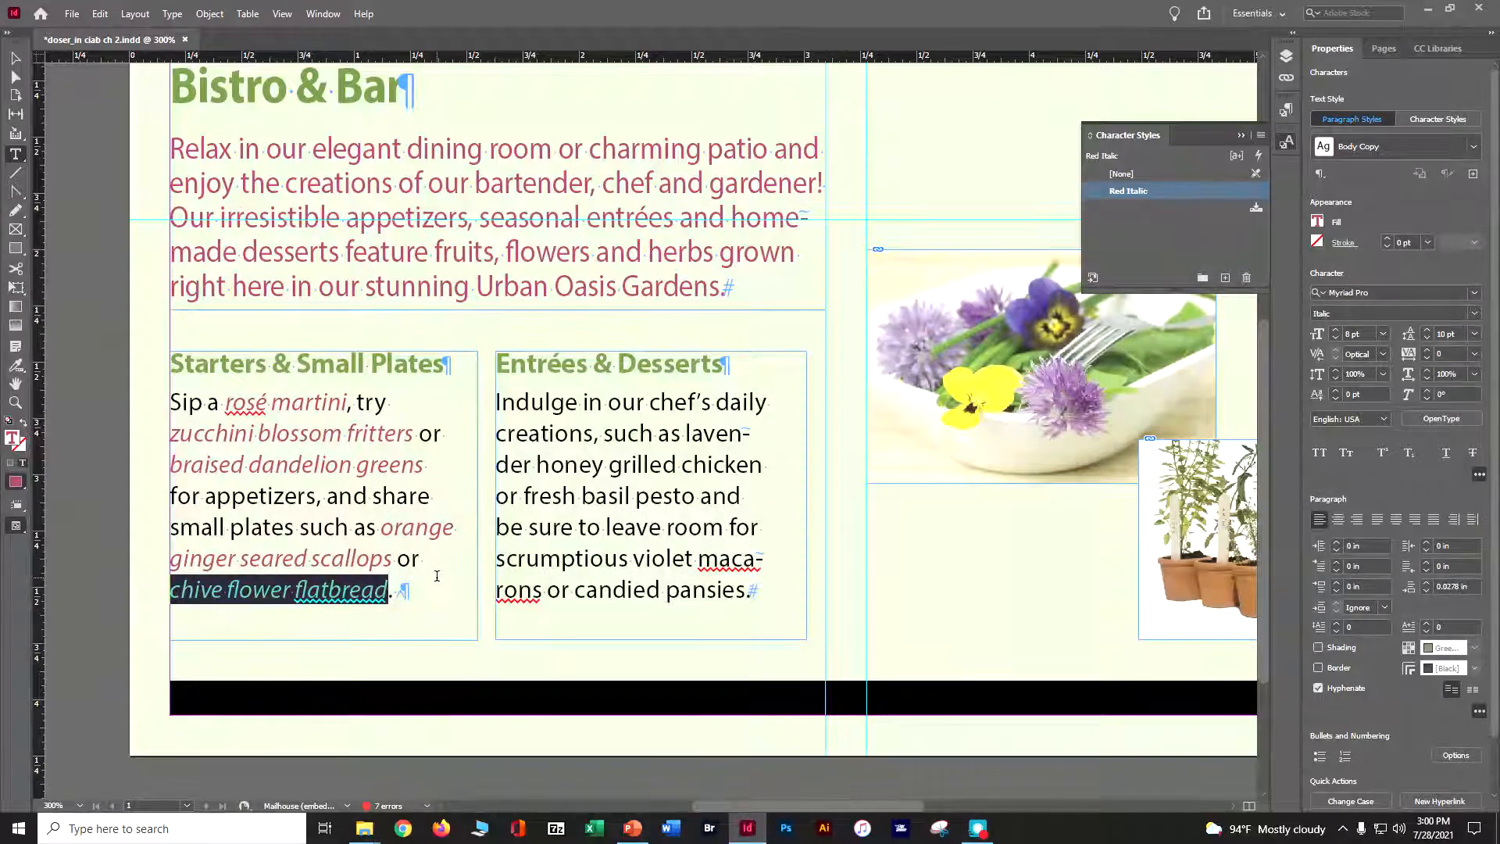
key(ctrl+s)
Apply Red Italic to 'lavender honey grilled chicken' and 'fresh basil pesto' in the second column
drag(685, 432, 762, 467)
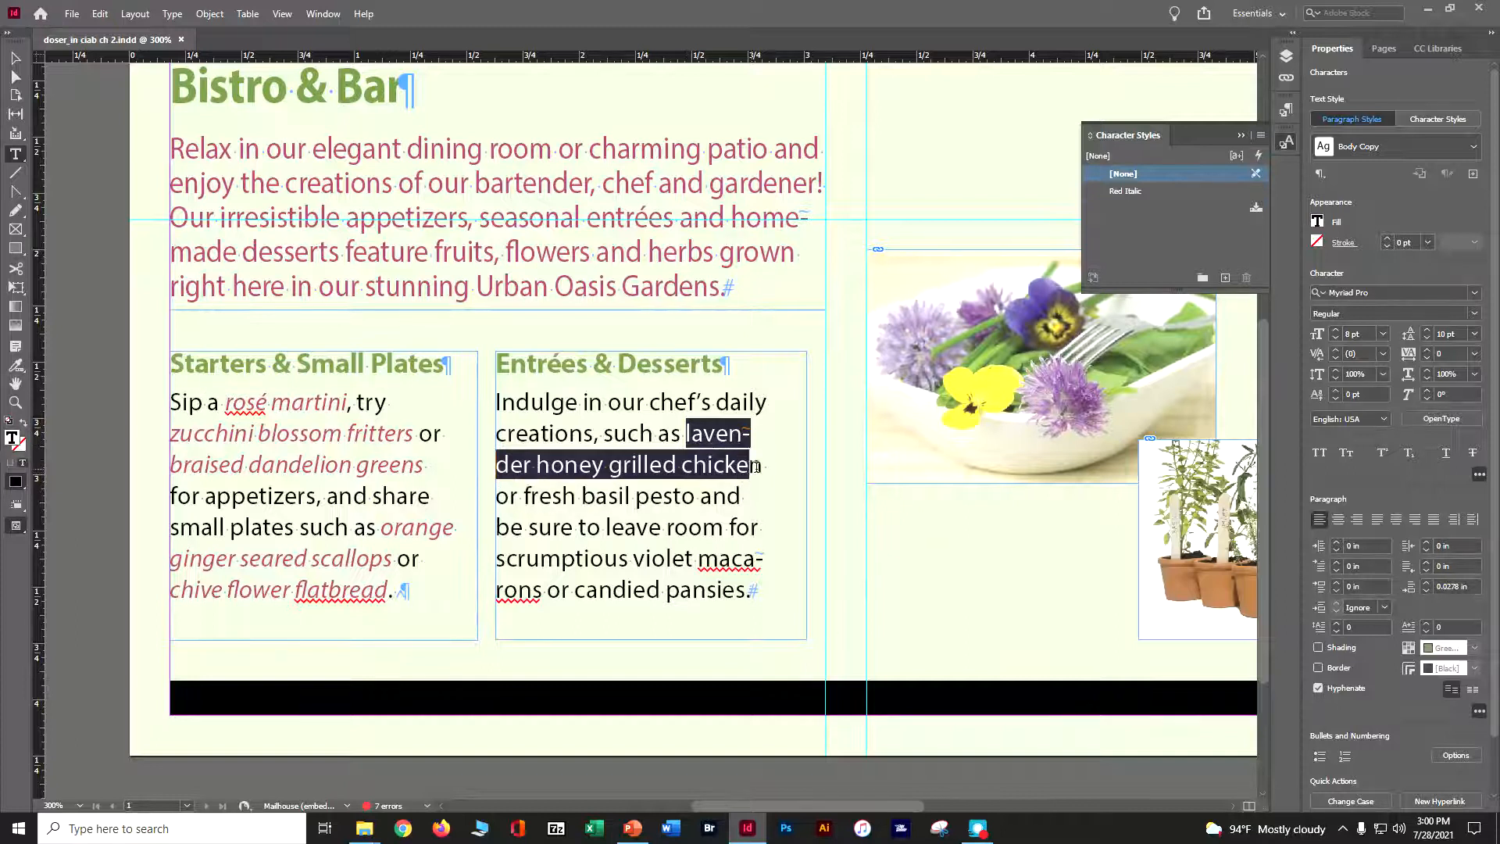
click(1125, 190)
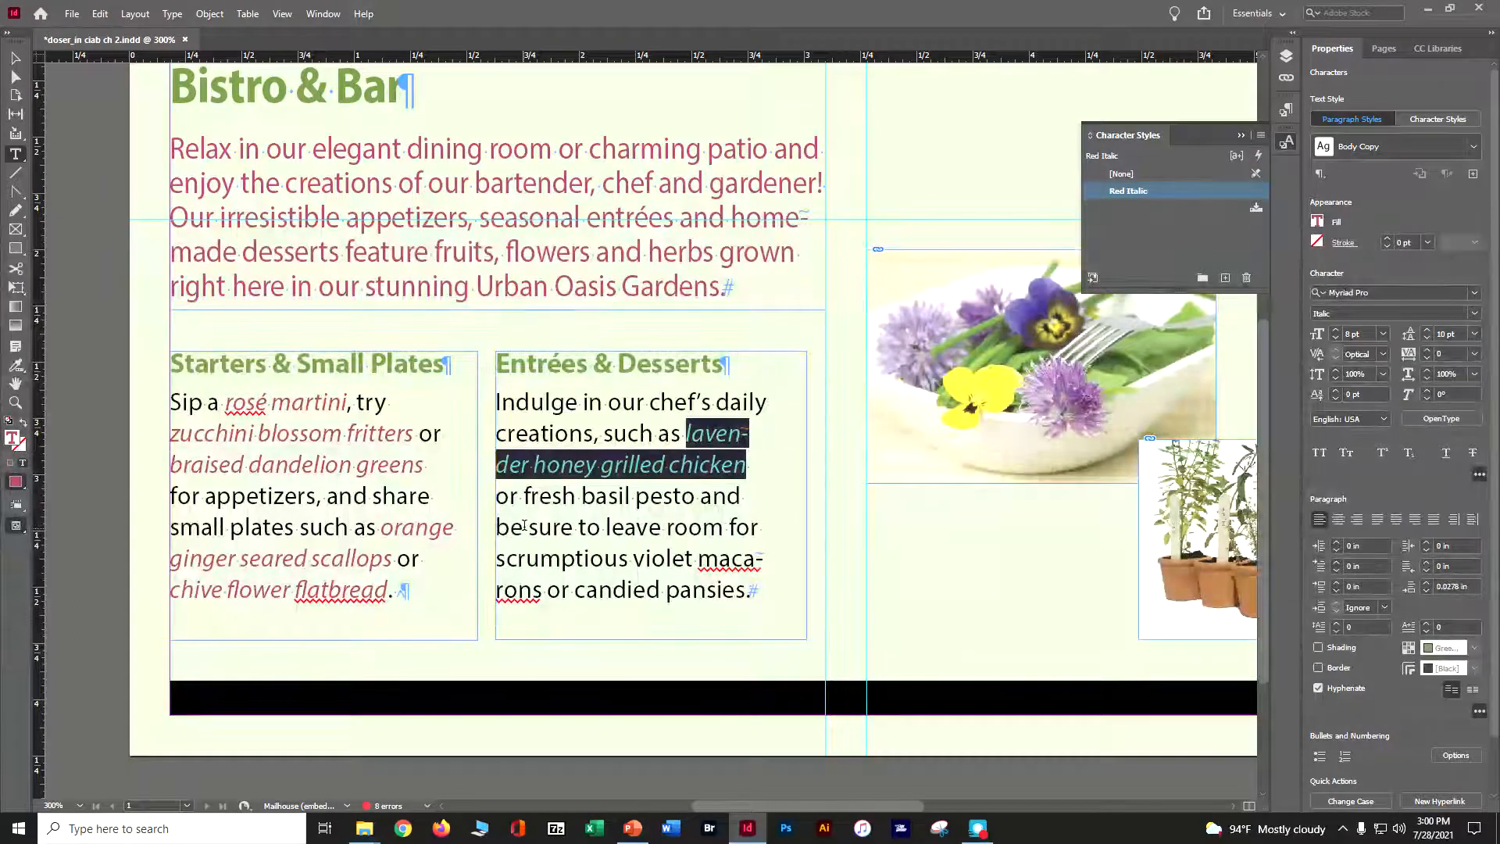
drag(525, 500, 692, 498)
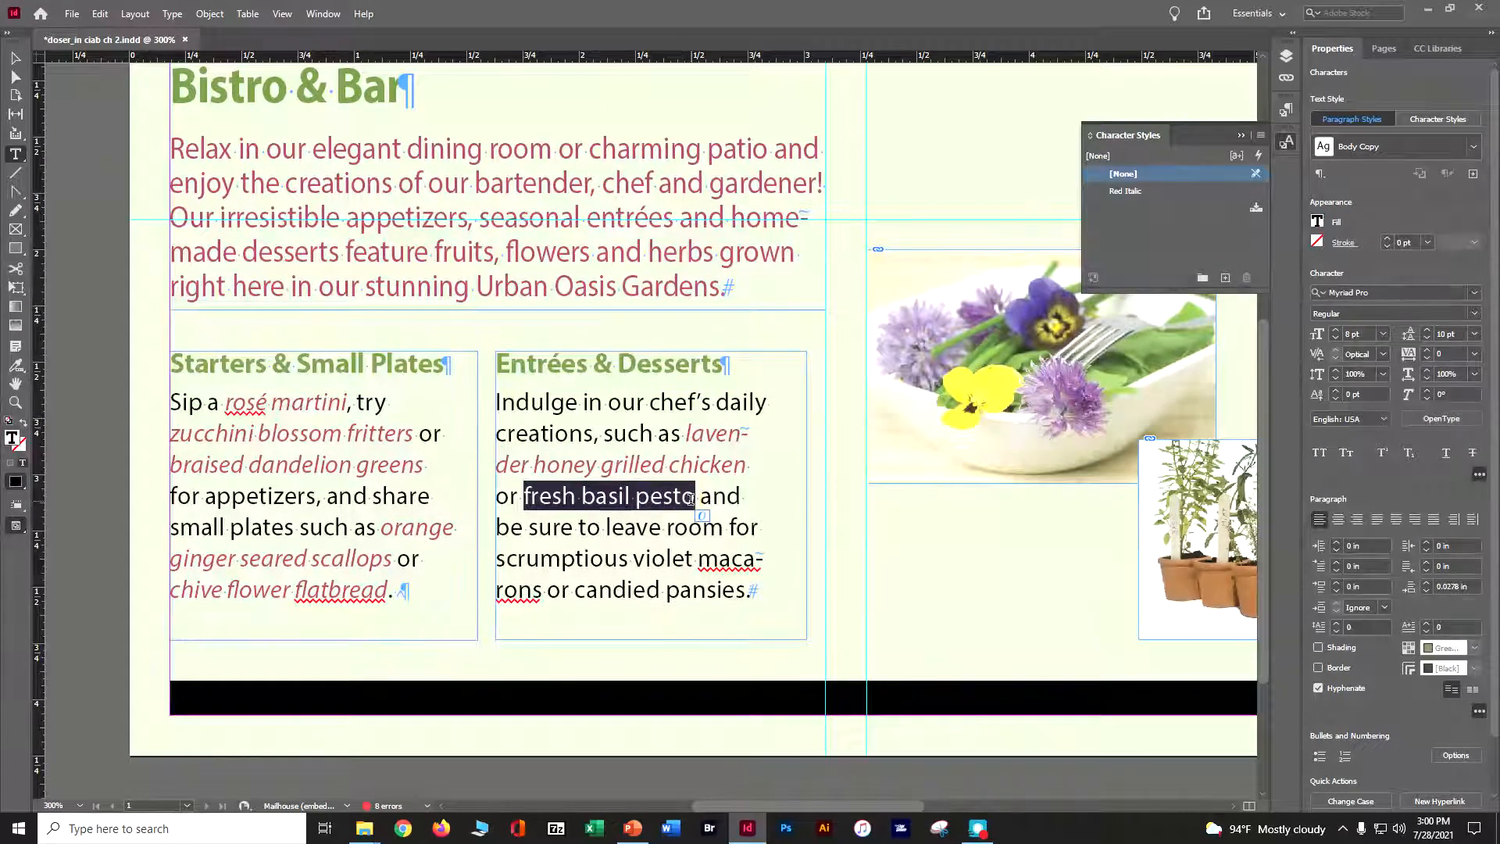
click(1119, 191)
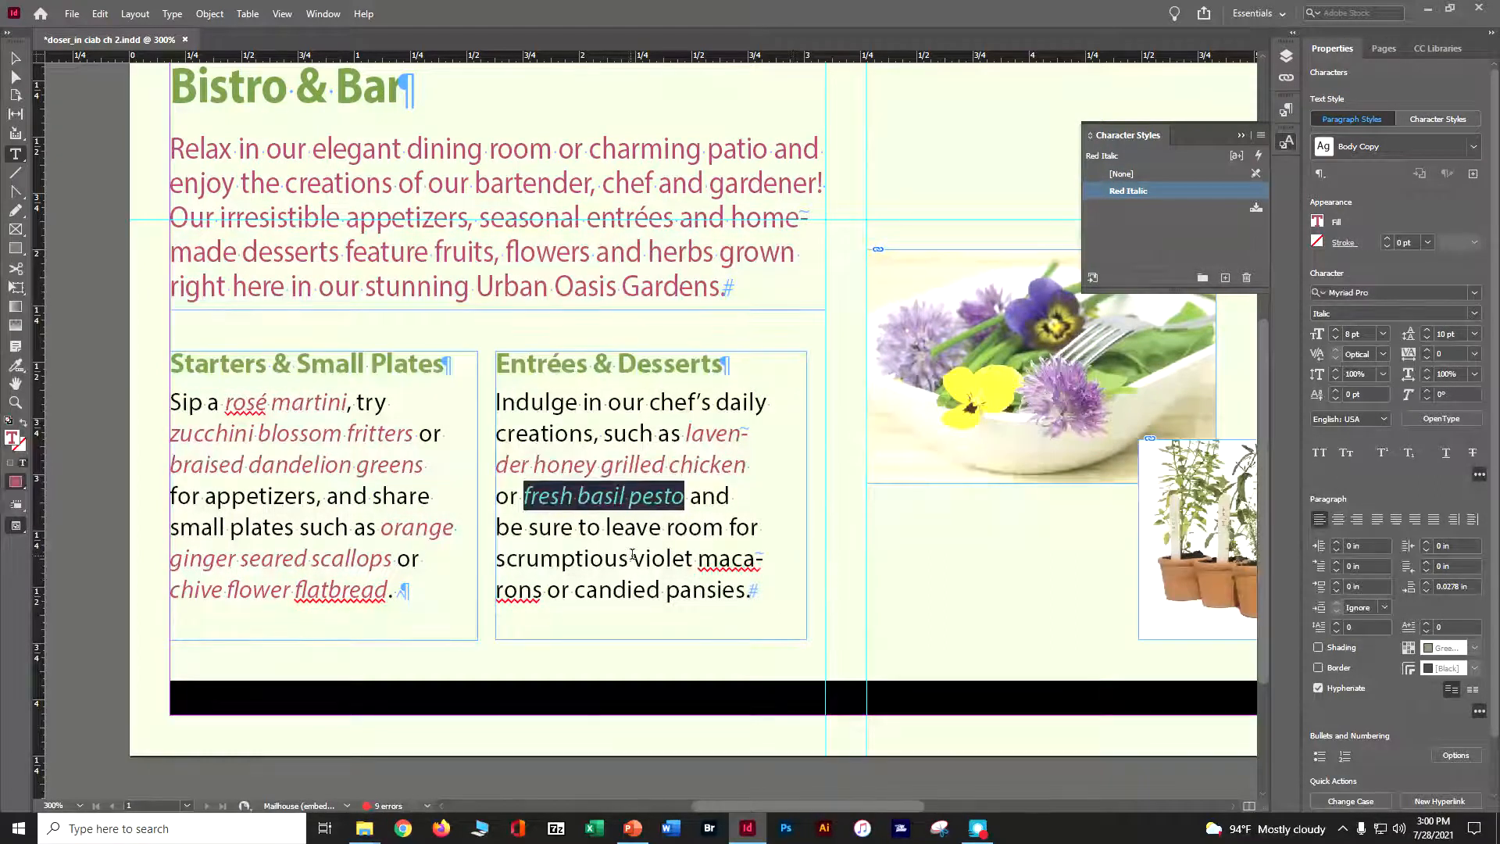
Apply the Red Italic character style to 'violet macarons' and 'candied pansies' in the second column
drag(633, 558, 561, 564)
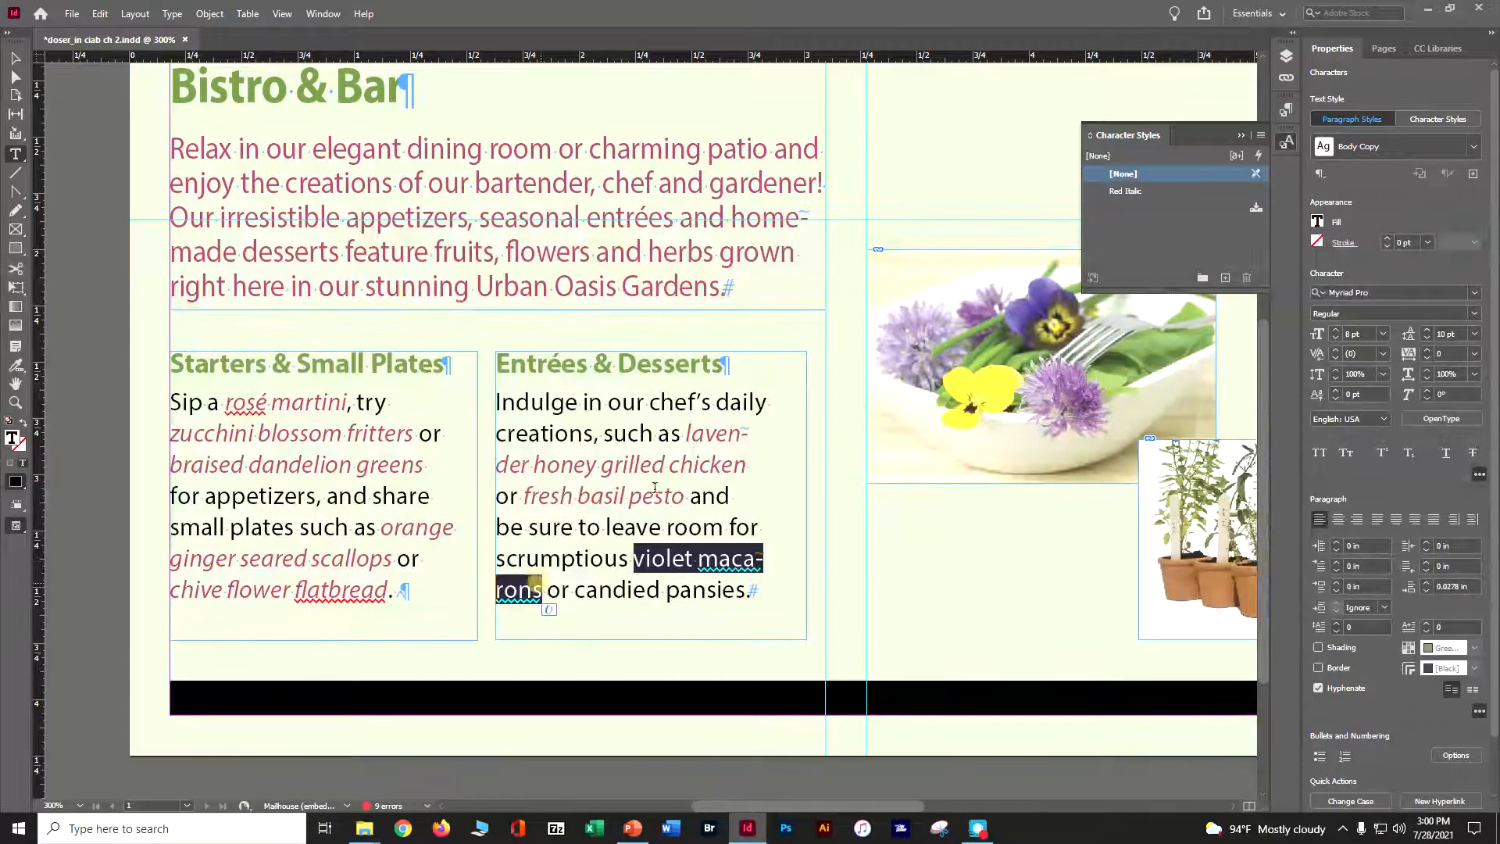
click(1123, 189)
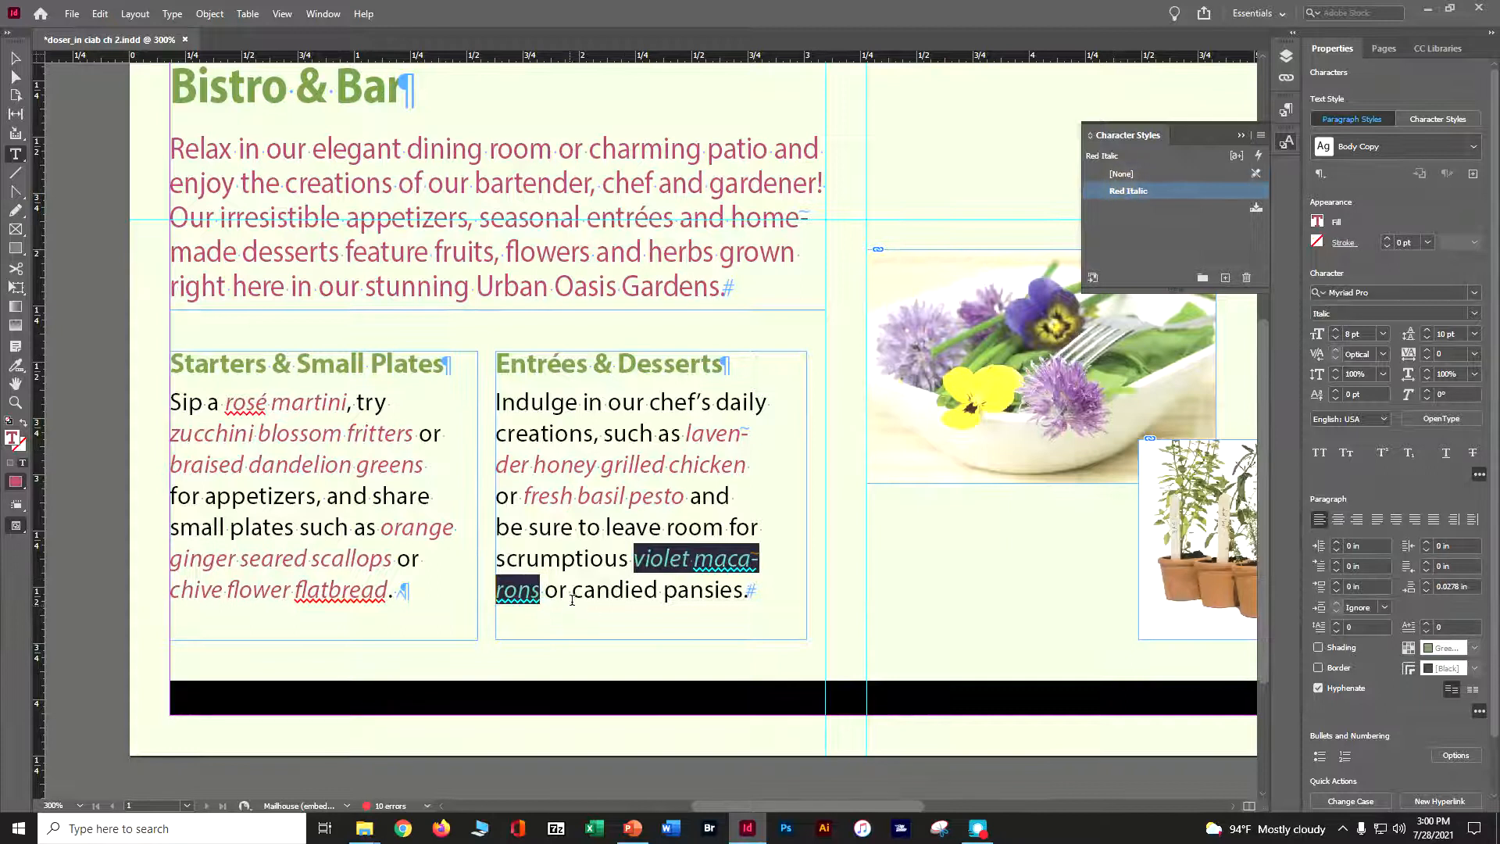
drag(573, 590, 744, 590)
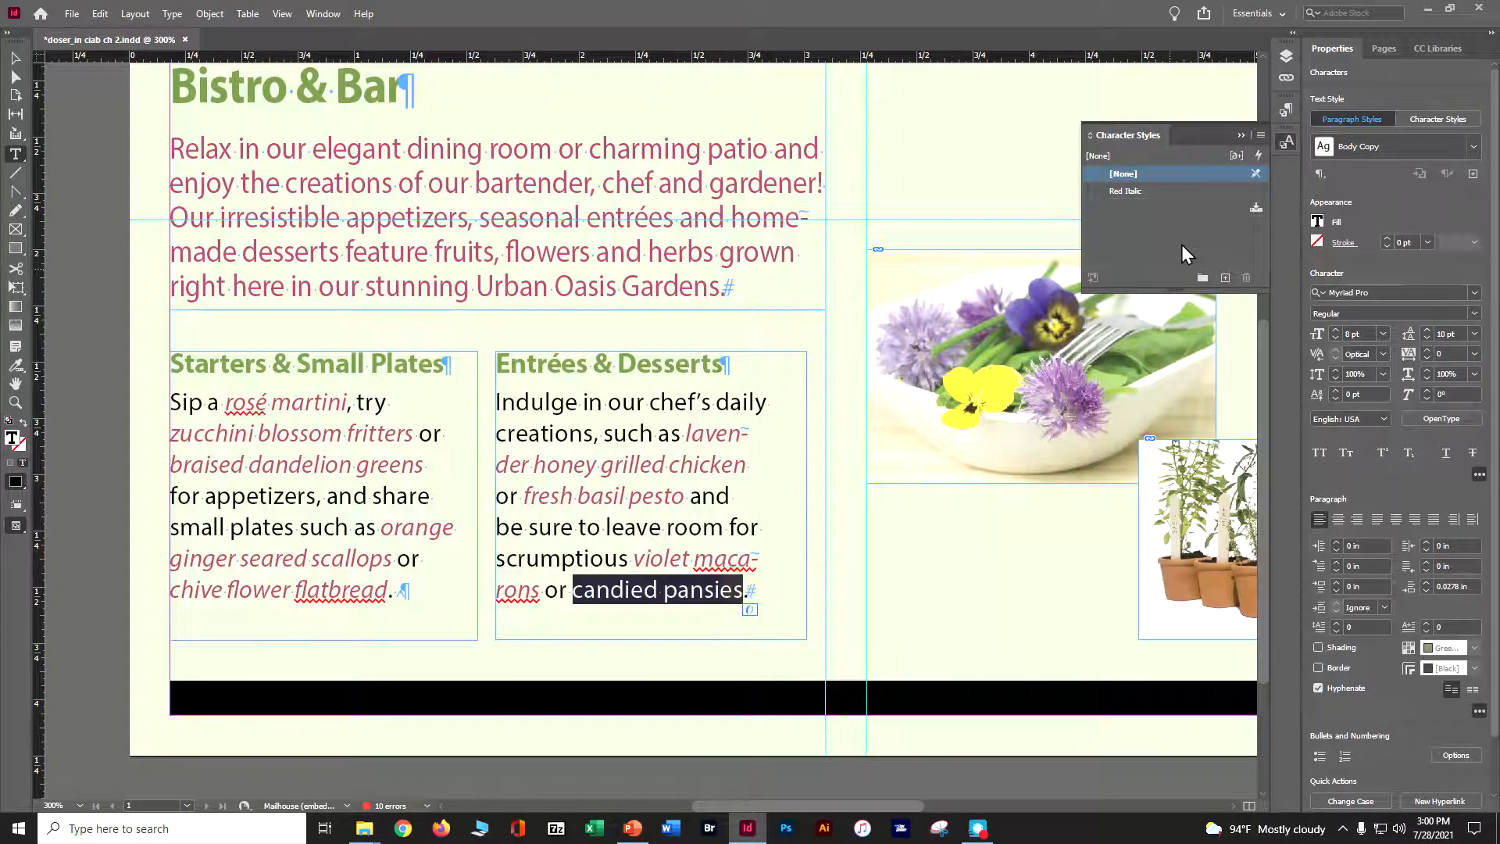
click(1174, 190)
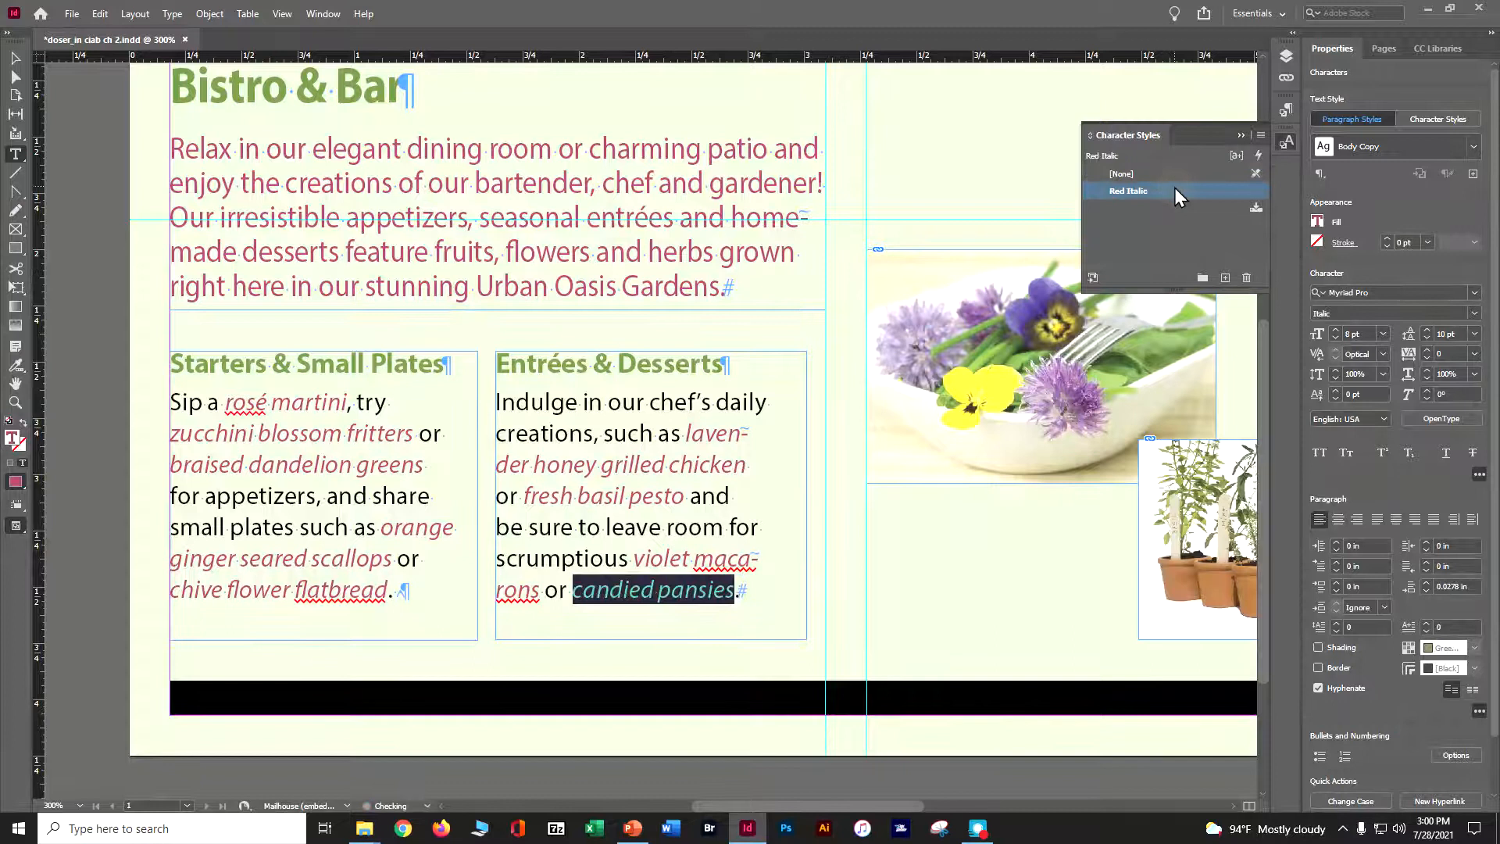
click(13, 58)
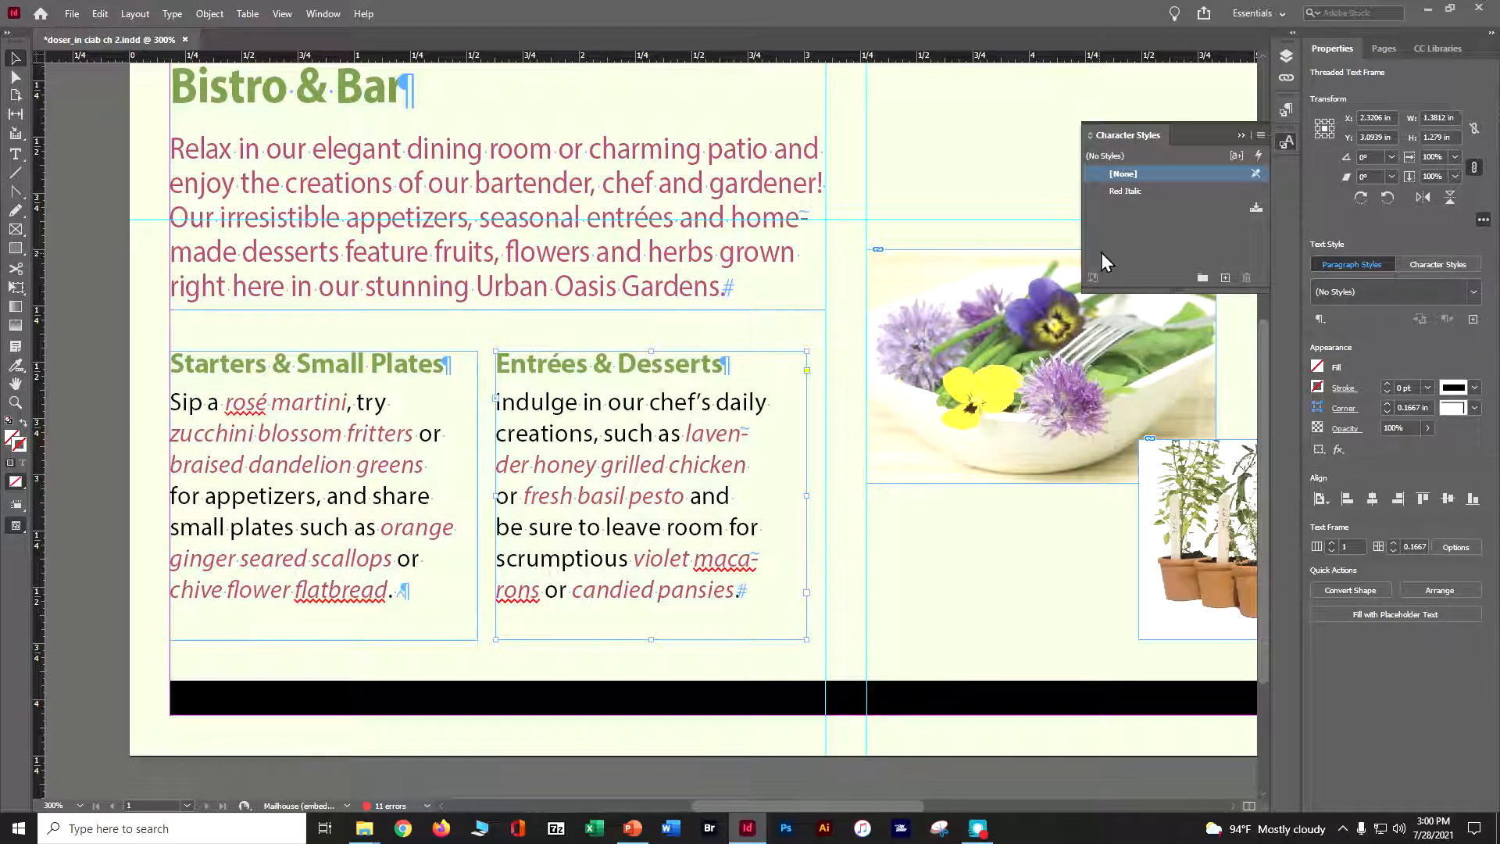
Open the Paragraph Styles panel to check which paragraph style the menu text uses, then close the panel
click(323, 13)
mouse_move(391, 403)
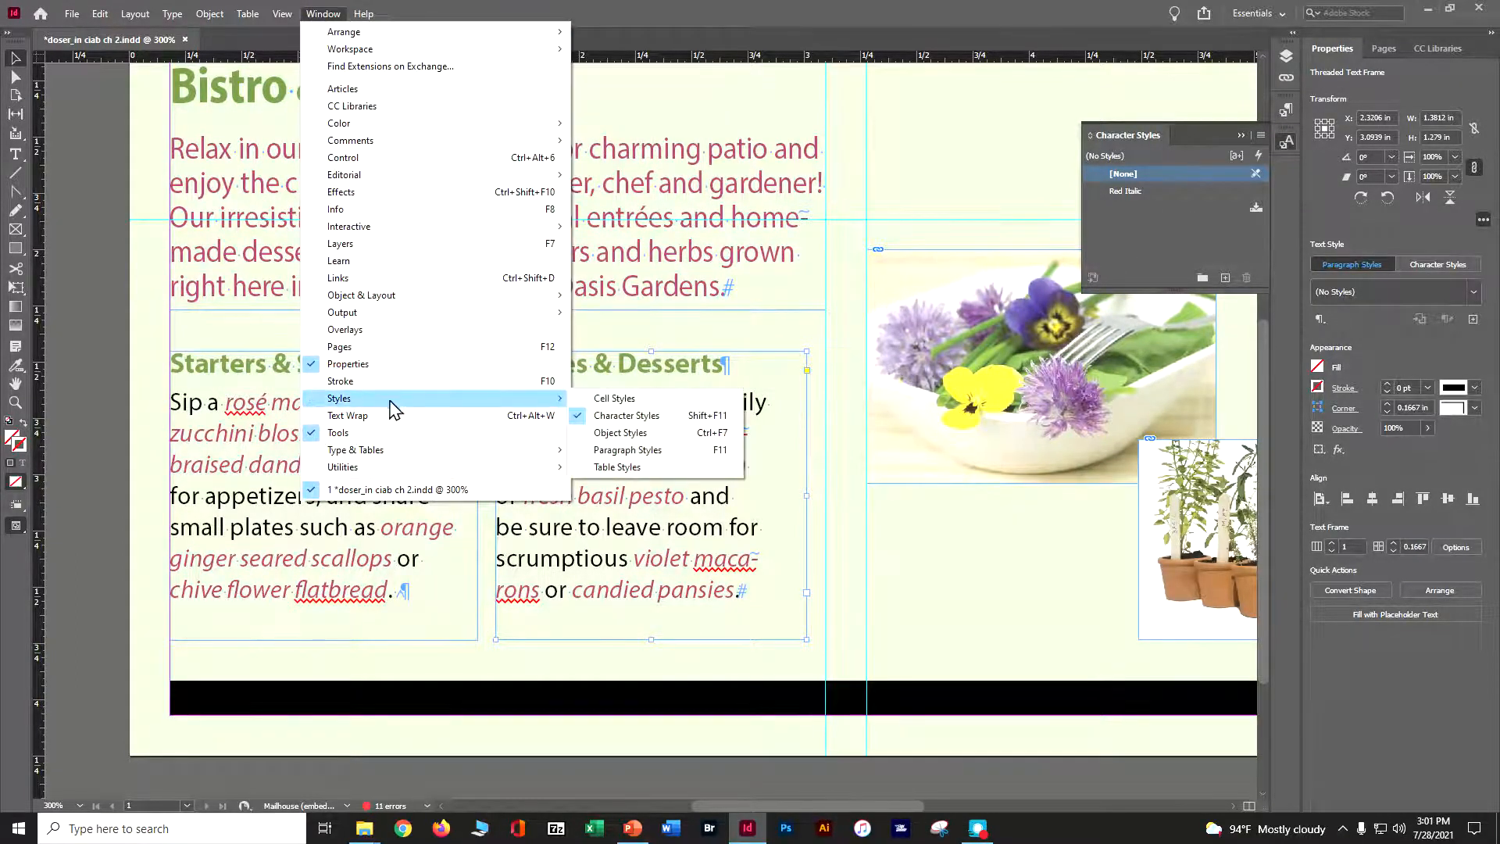
click(656, 453)
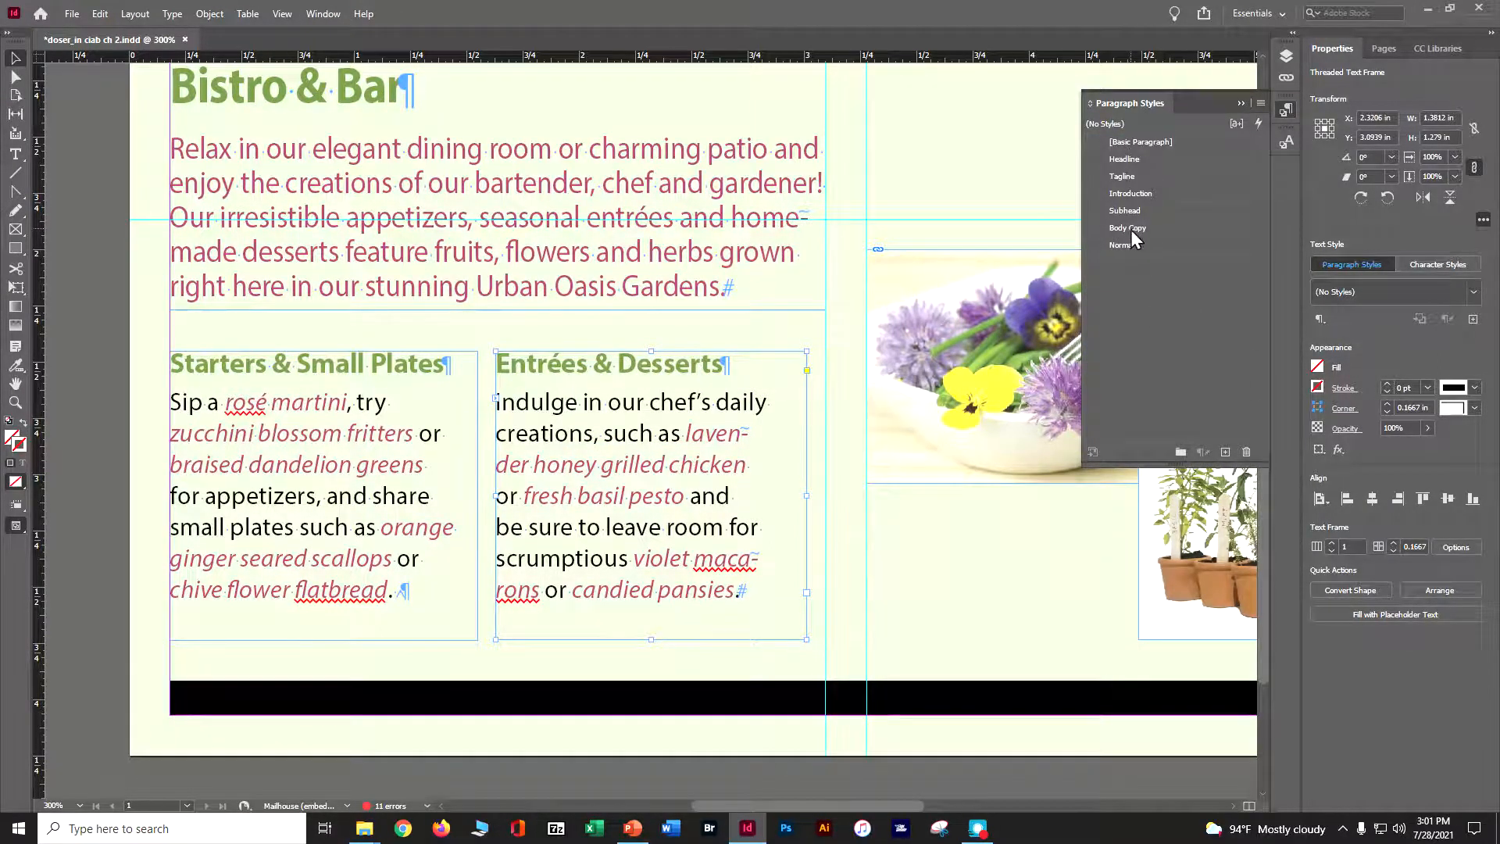
click(322, 14)
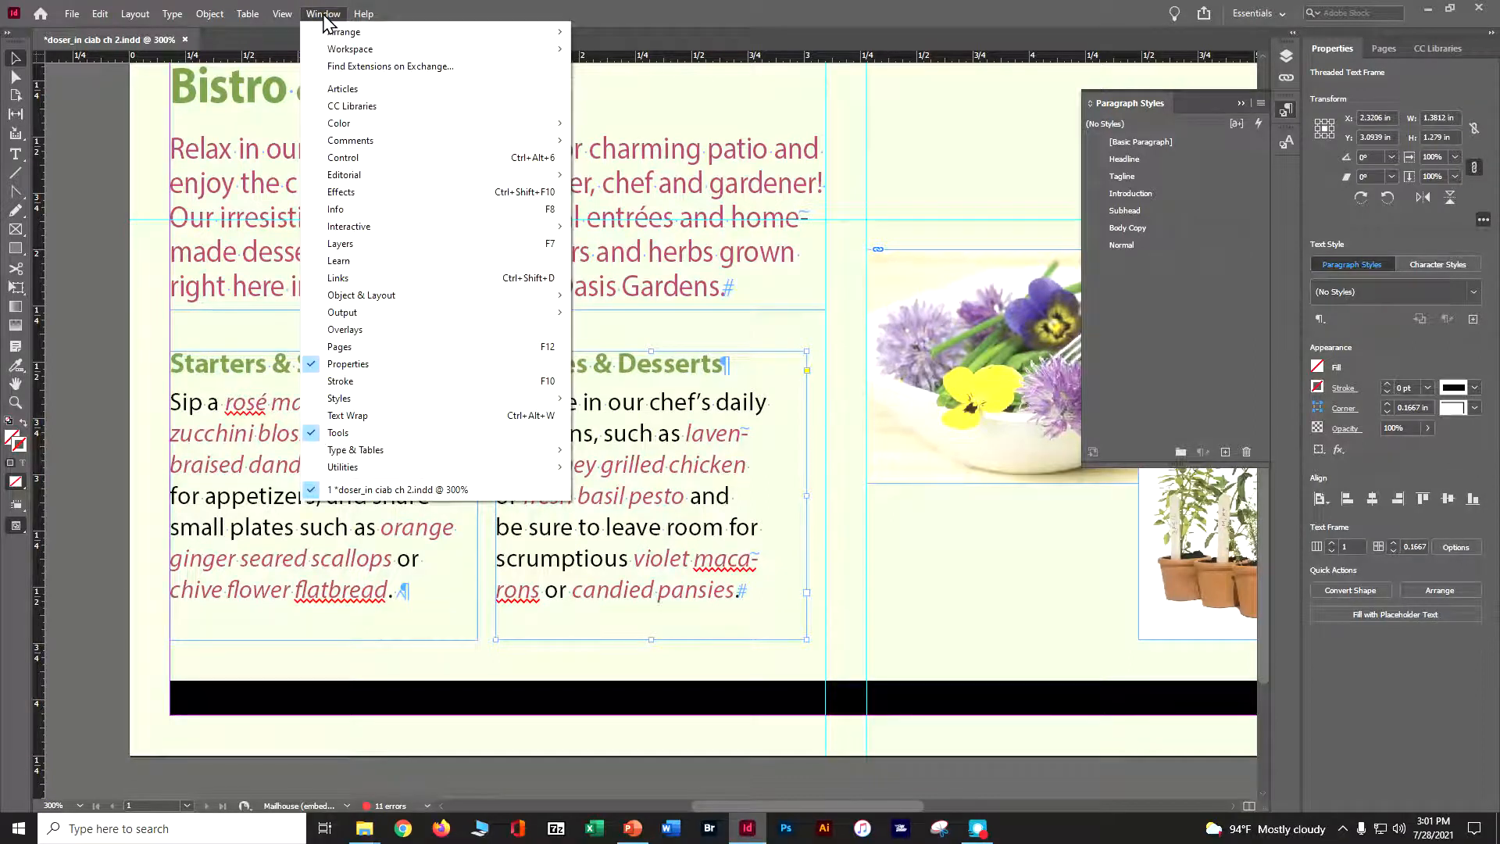
mouse_move(391, 400)
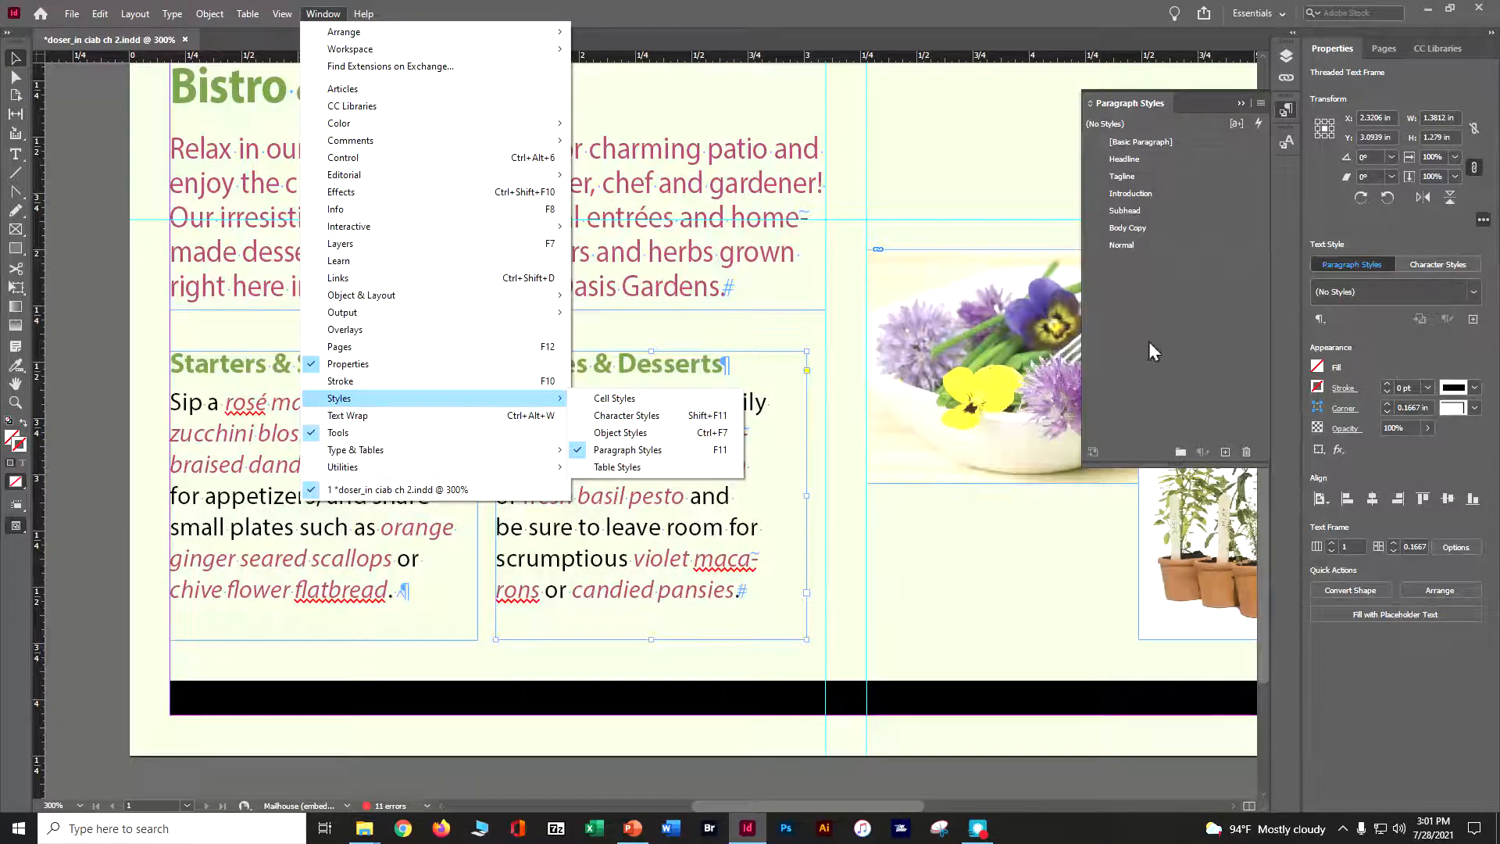
click(1259, 103)
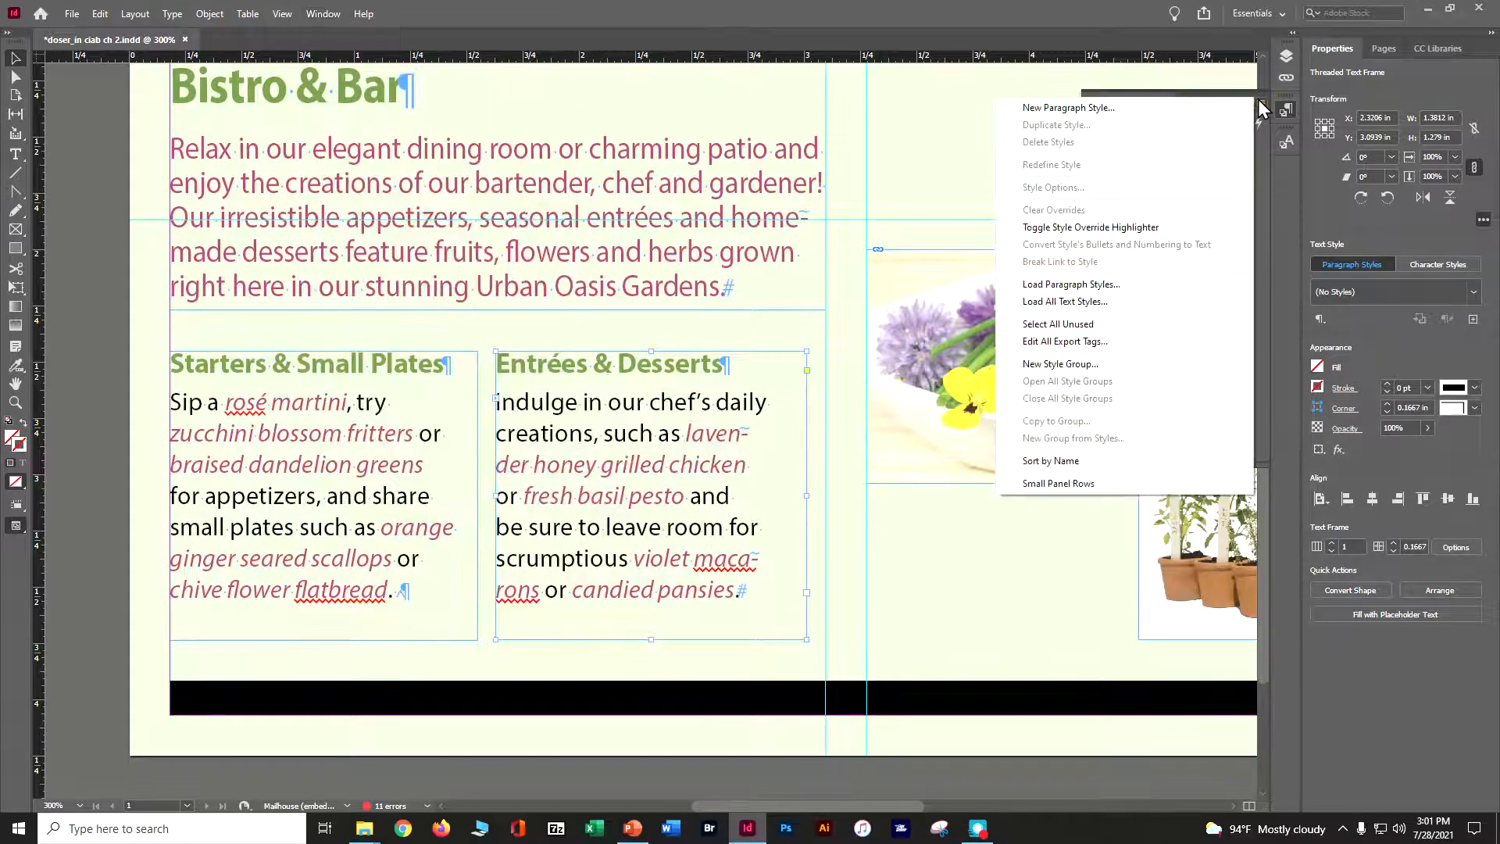
click(715, 440)
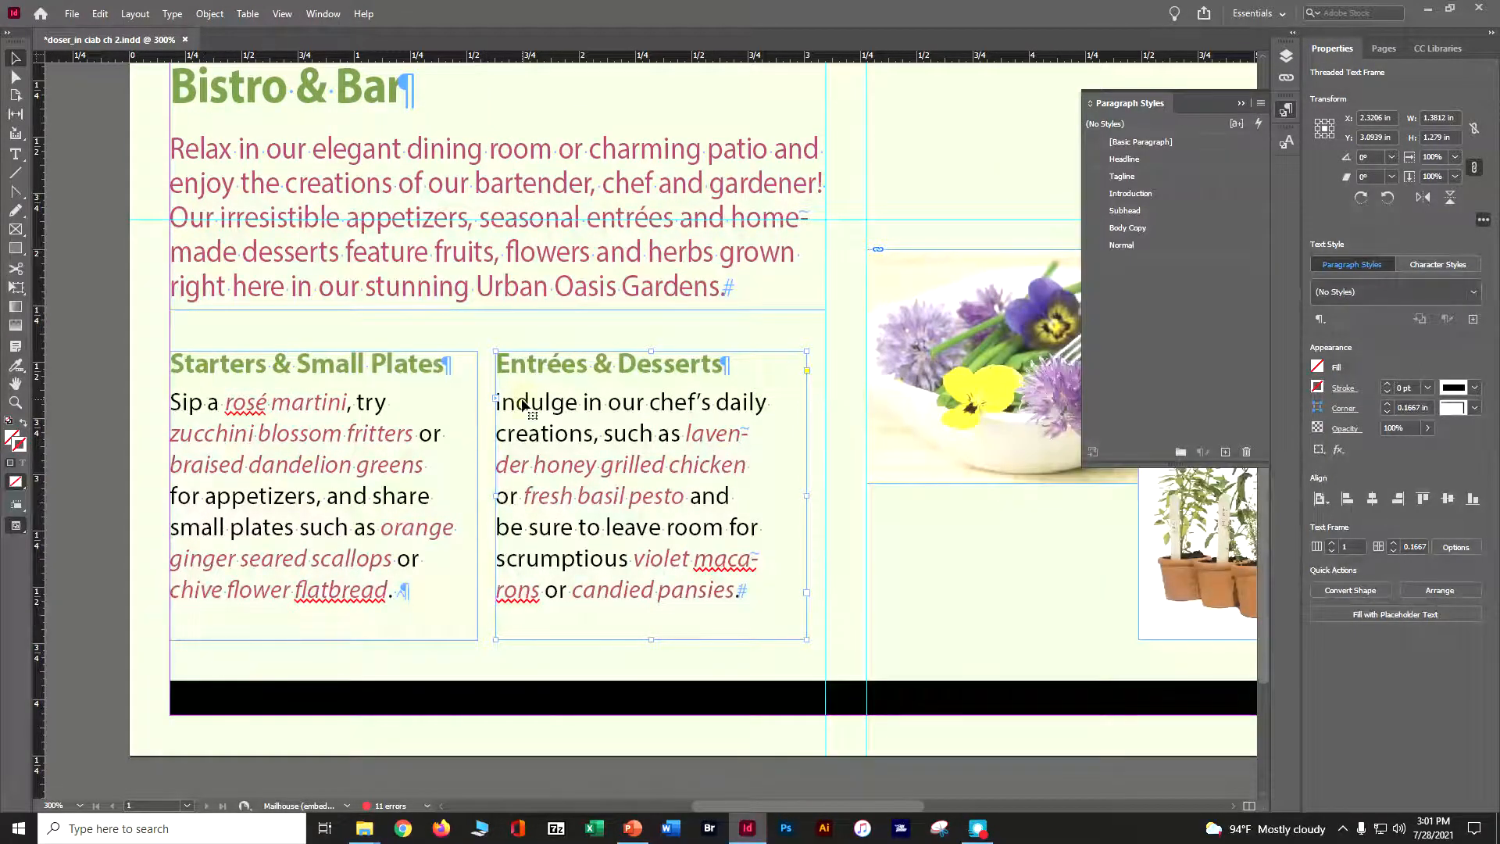
click(14, 154)
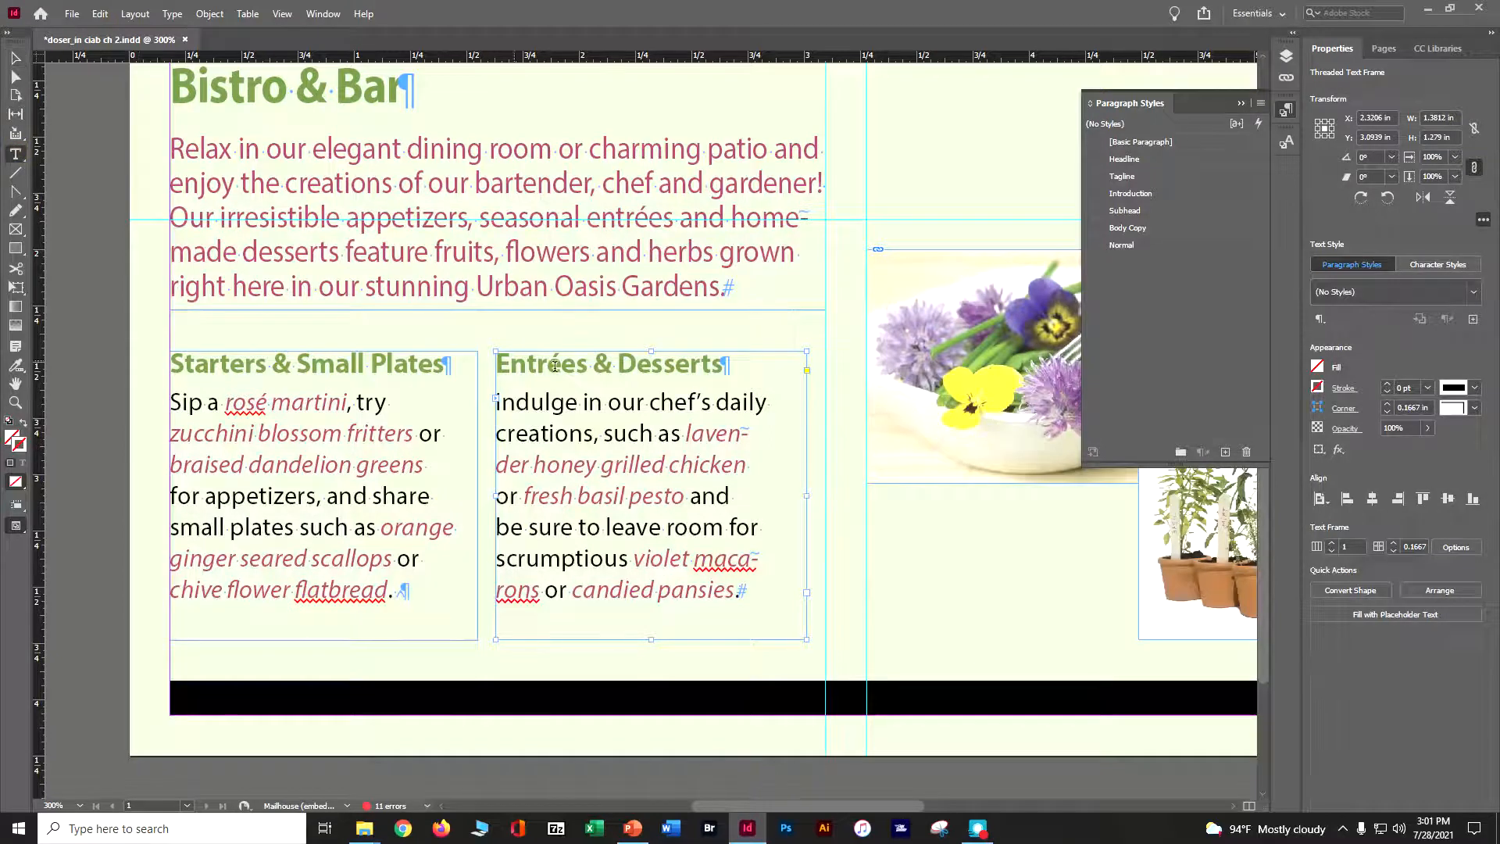
mouse_move(521, 378)
mouse_down()
mouse_move(516, 400)
mouse_move(530, 403)
mouse_up()
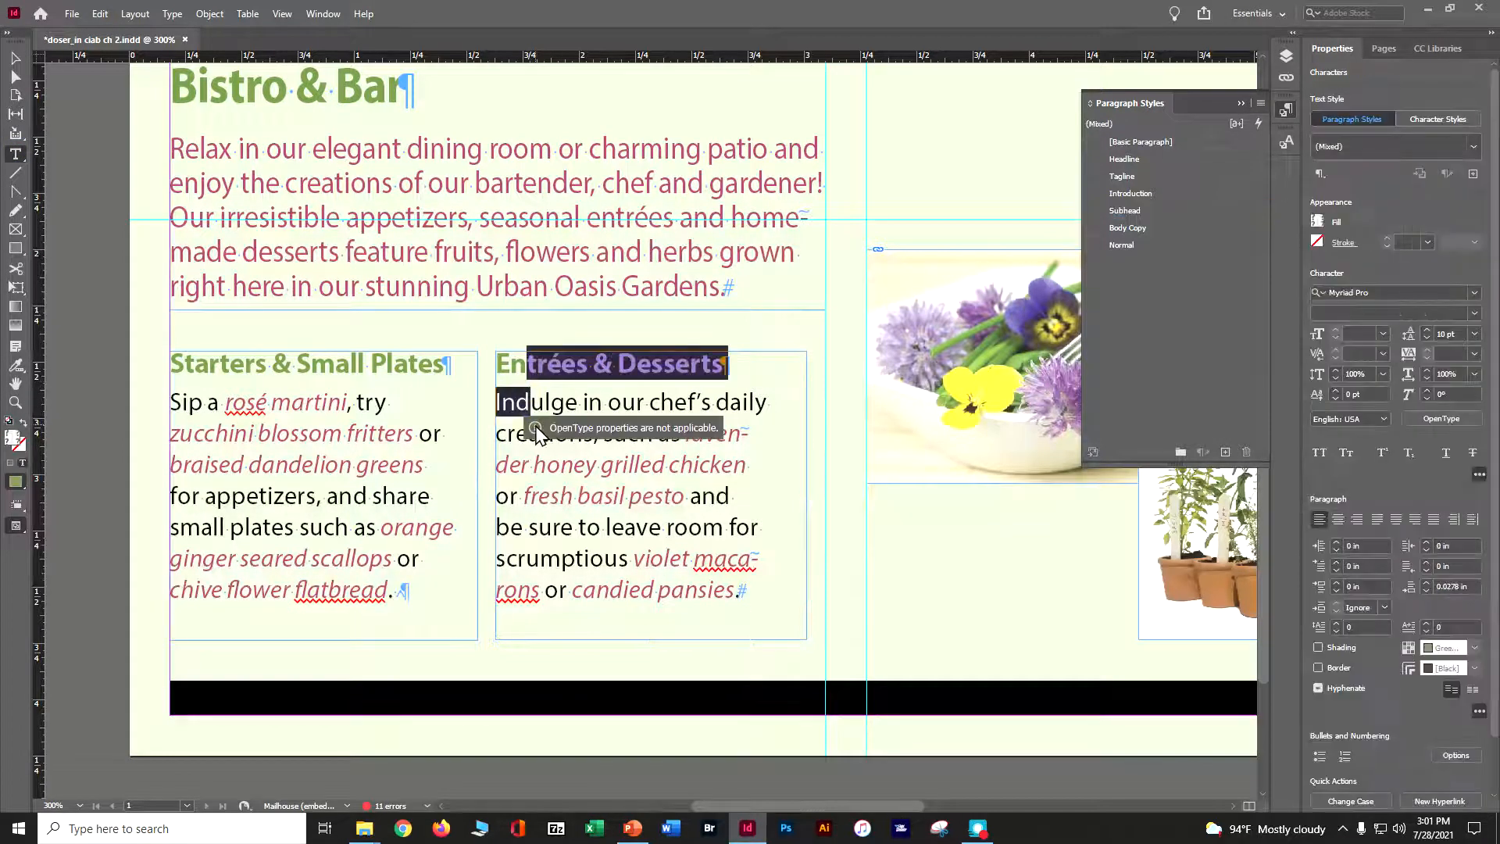
click(498, 403)
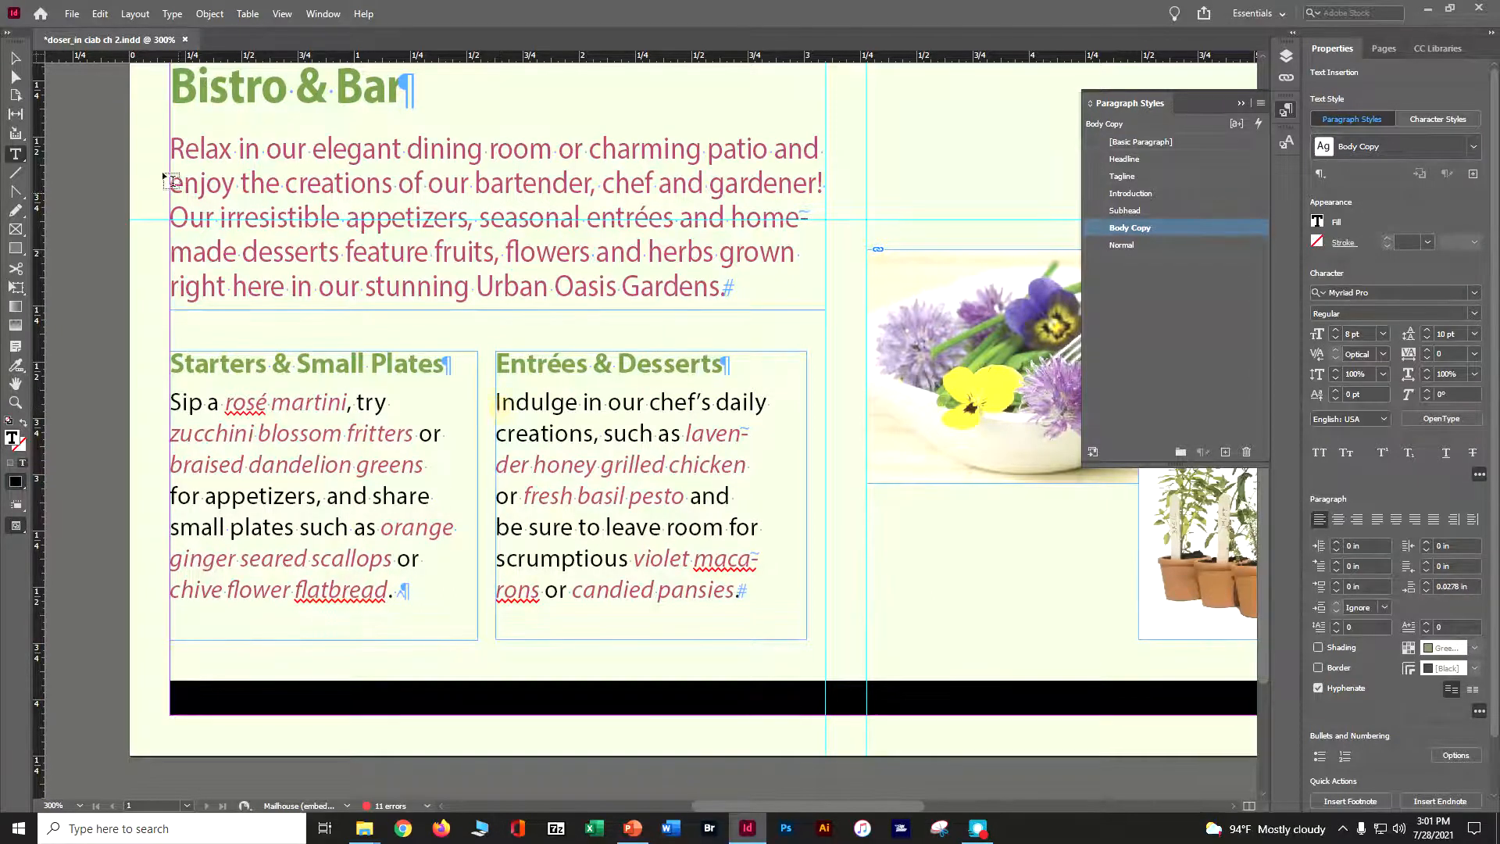
click(16, 58)
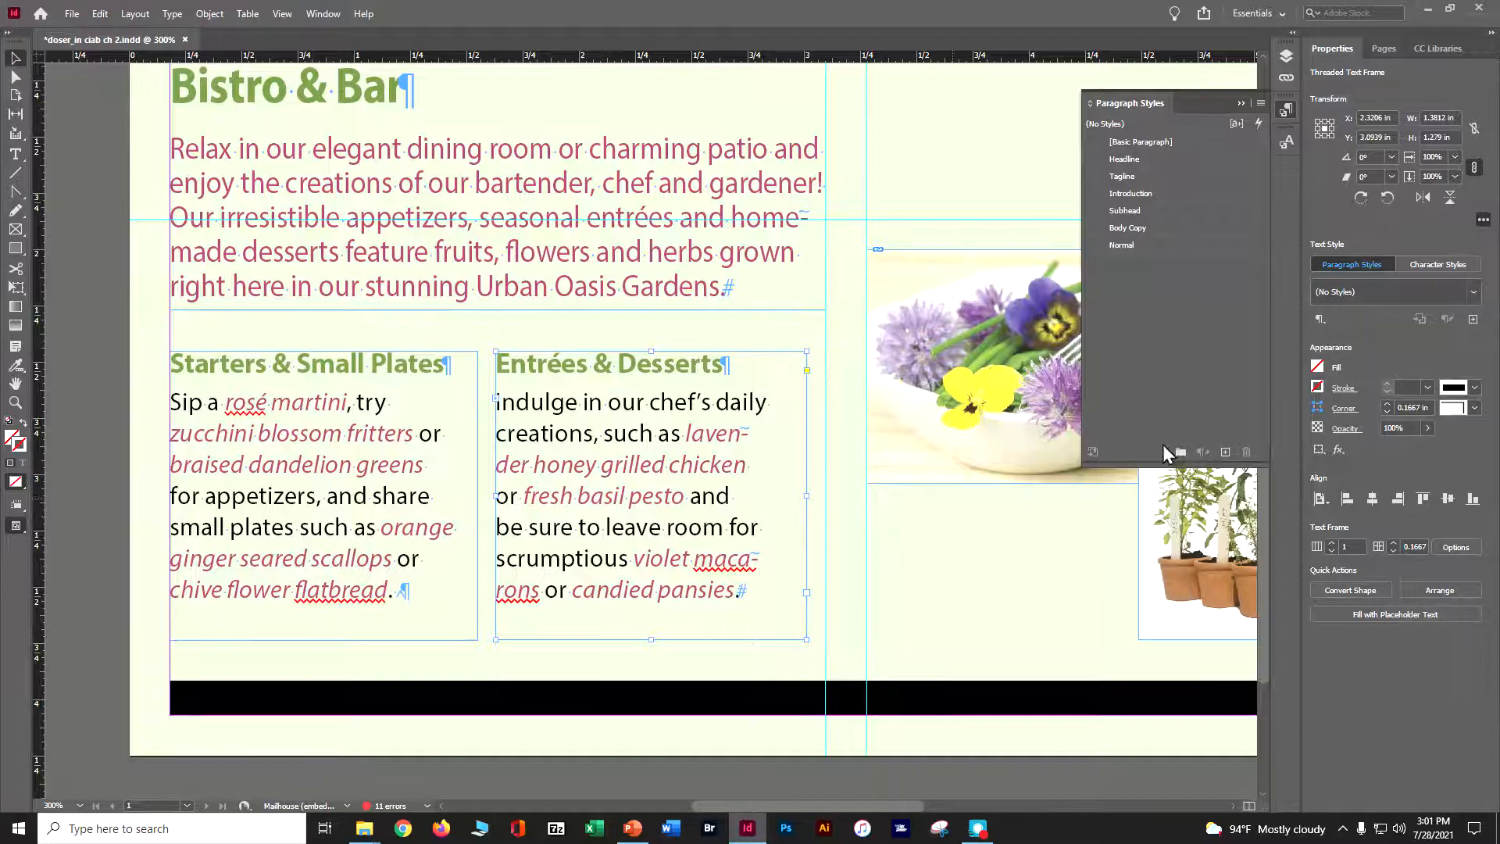
click(1320, 322)
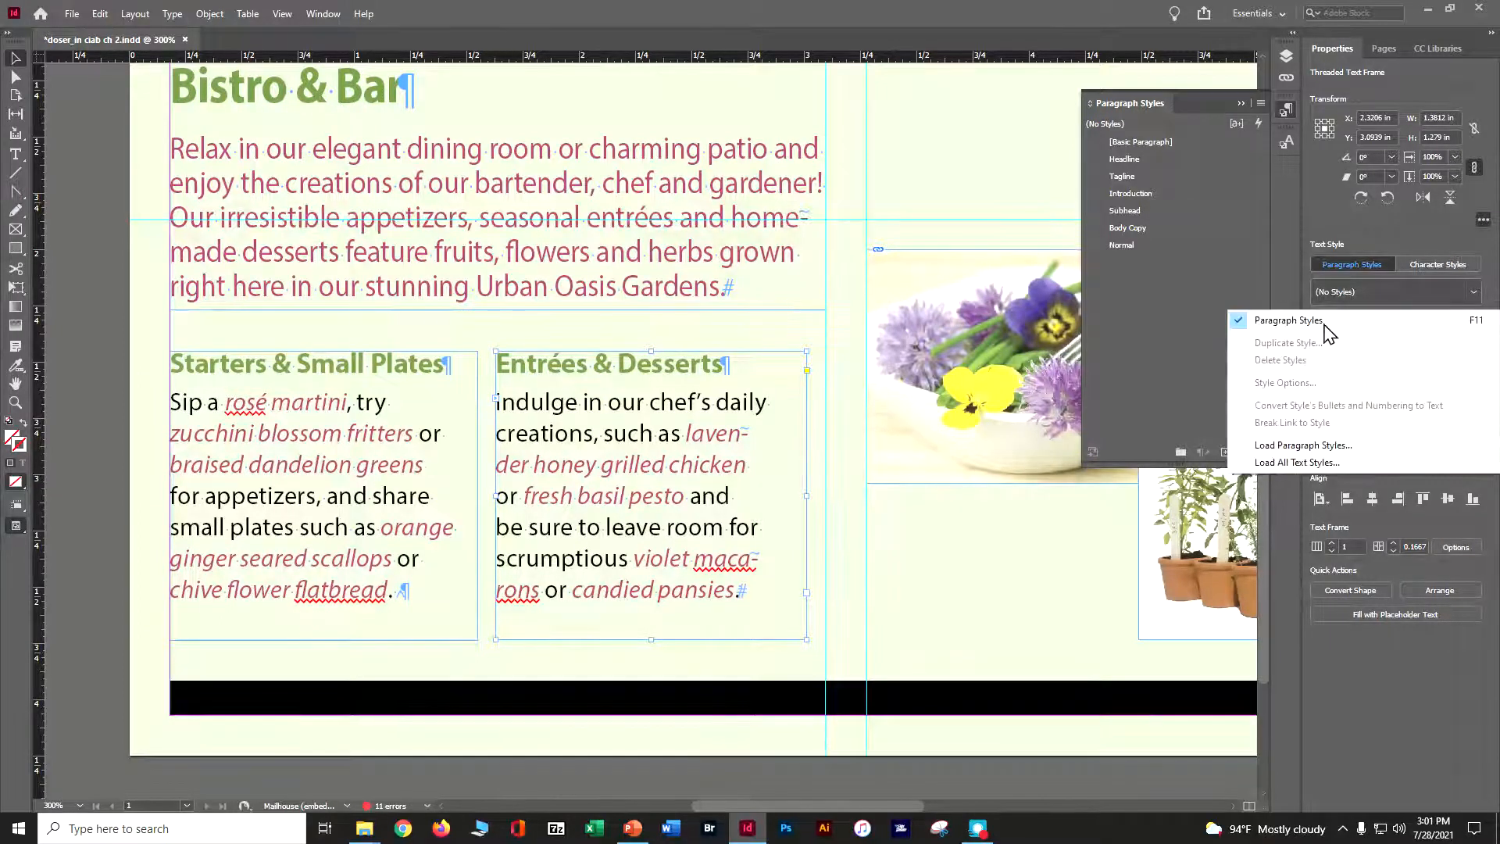
click(1297, 320)
click(1440, 288)
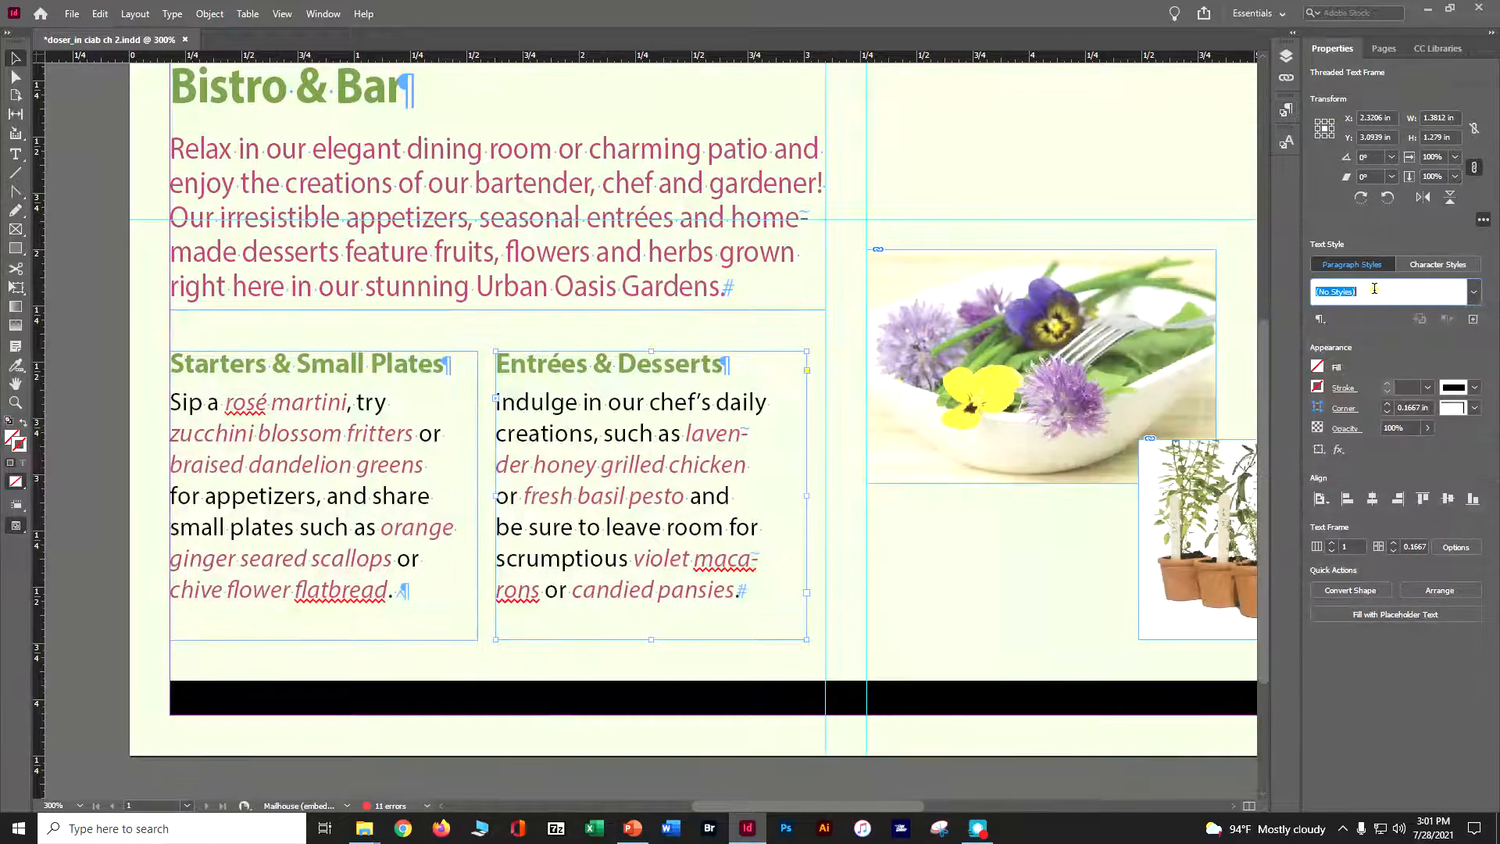
click(1473, 291)
click(1473, 292)
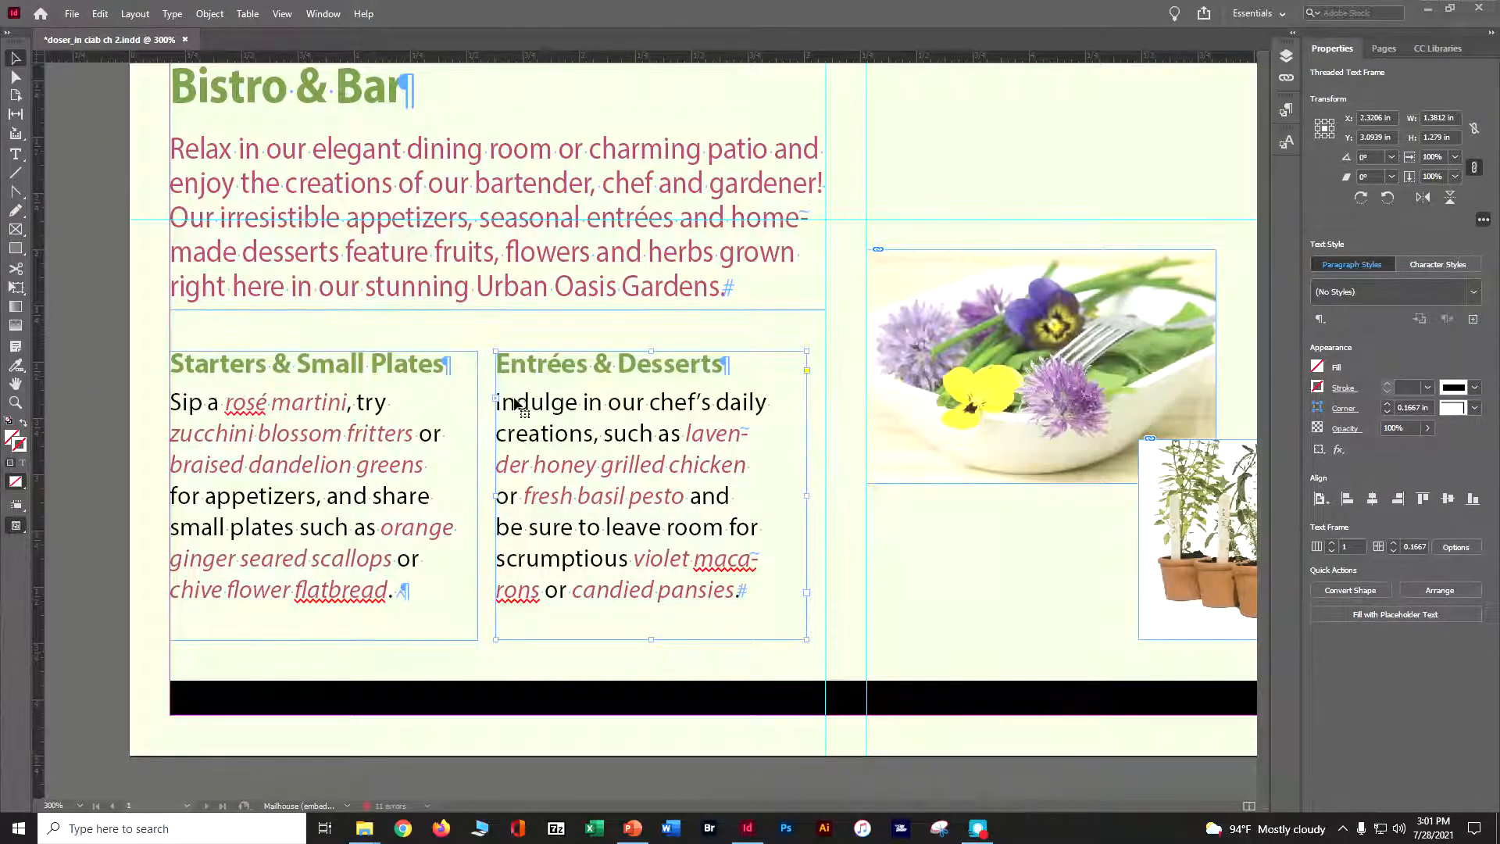
Select all text in the menu story, turn off hyphenation, and save the document
double_click(556, 438)
triple_click(556, 438)
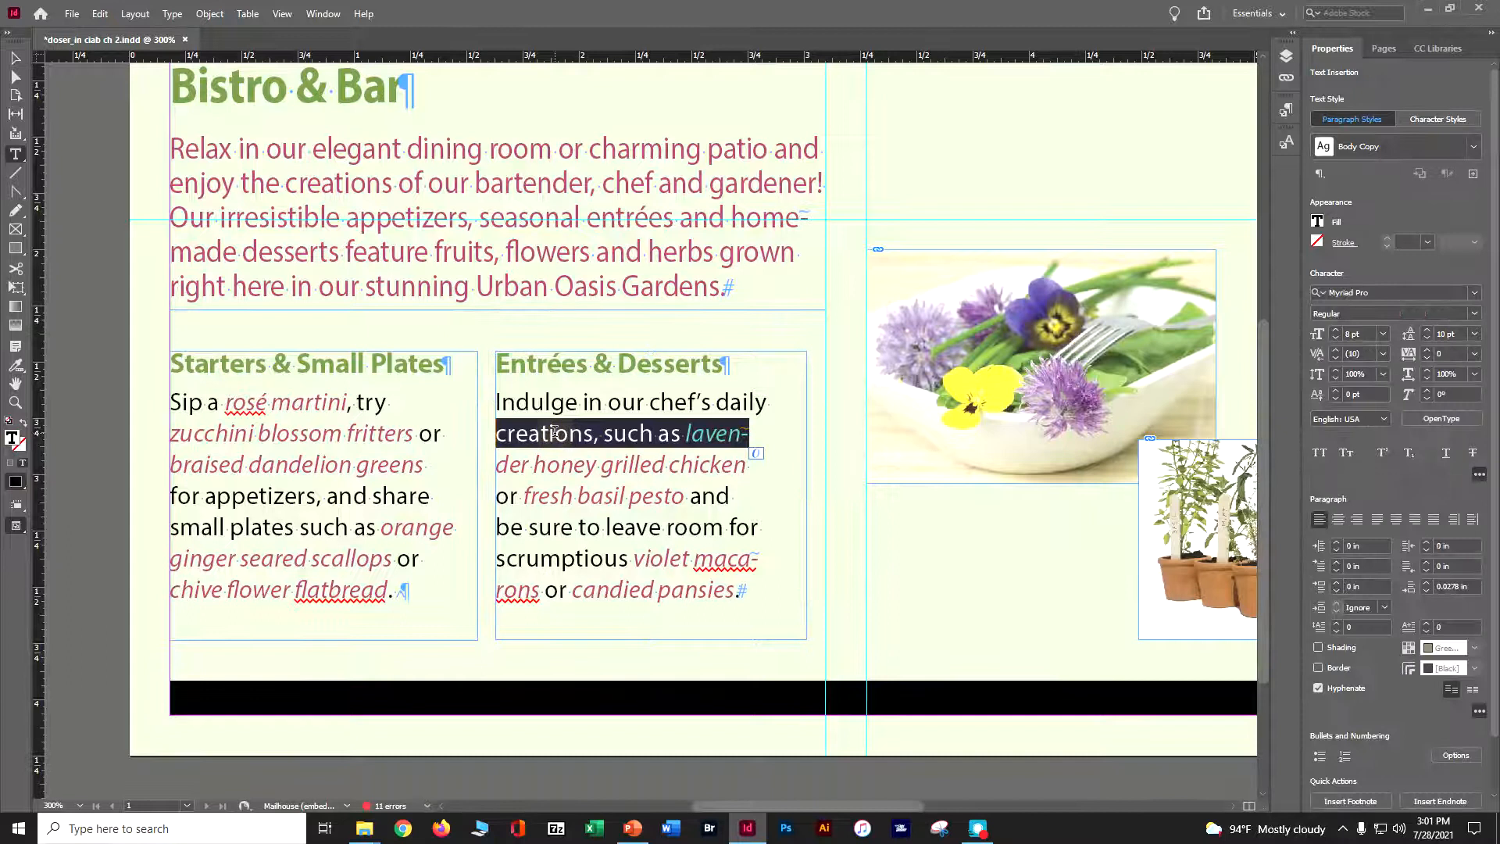
key(ctrl+a)
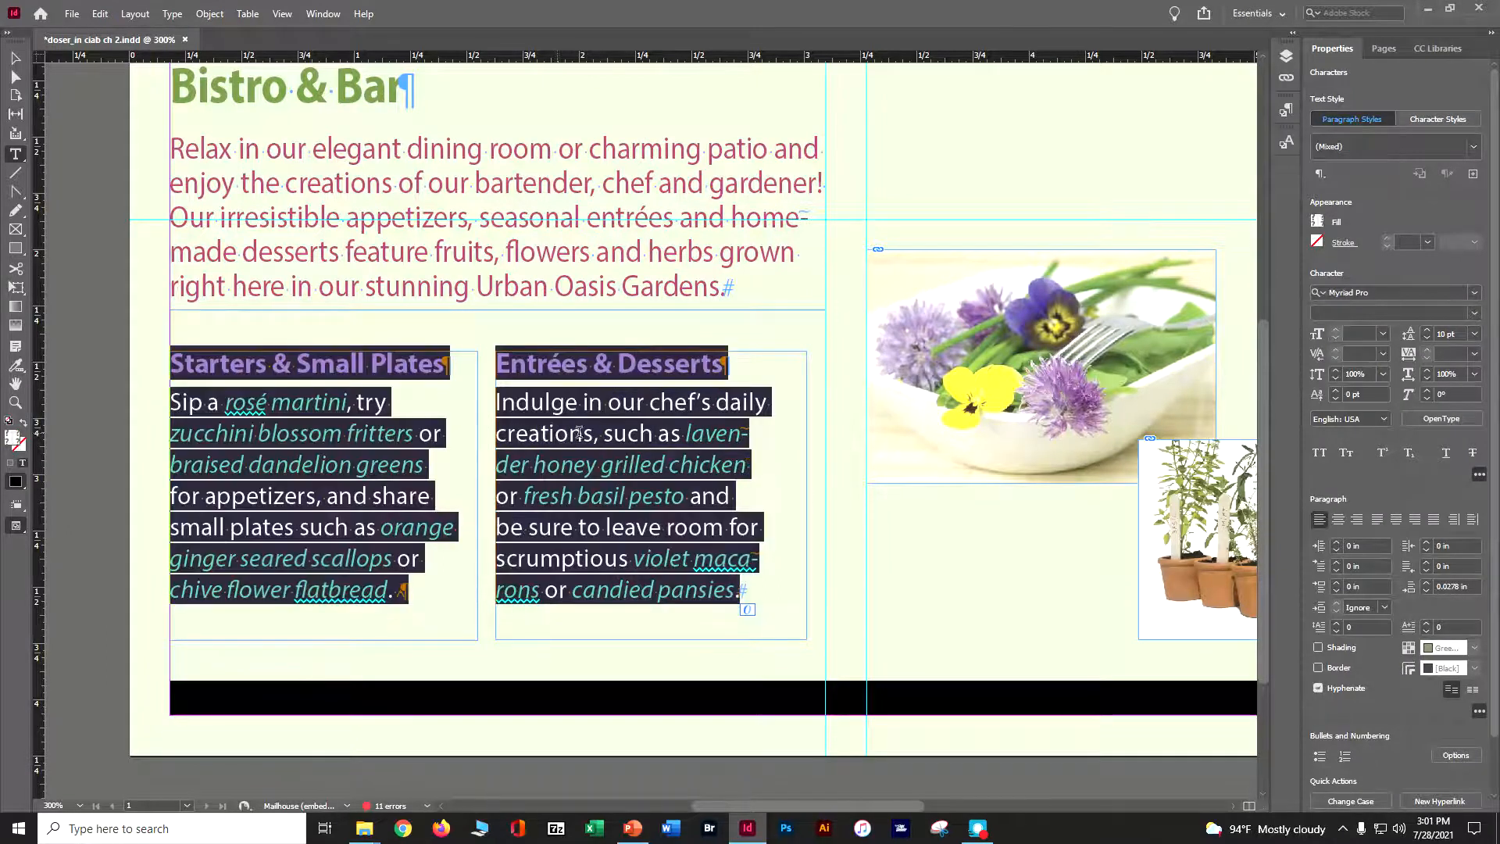
click(1317, 690)
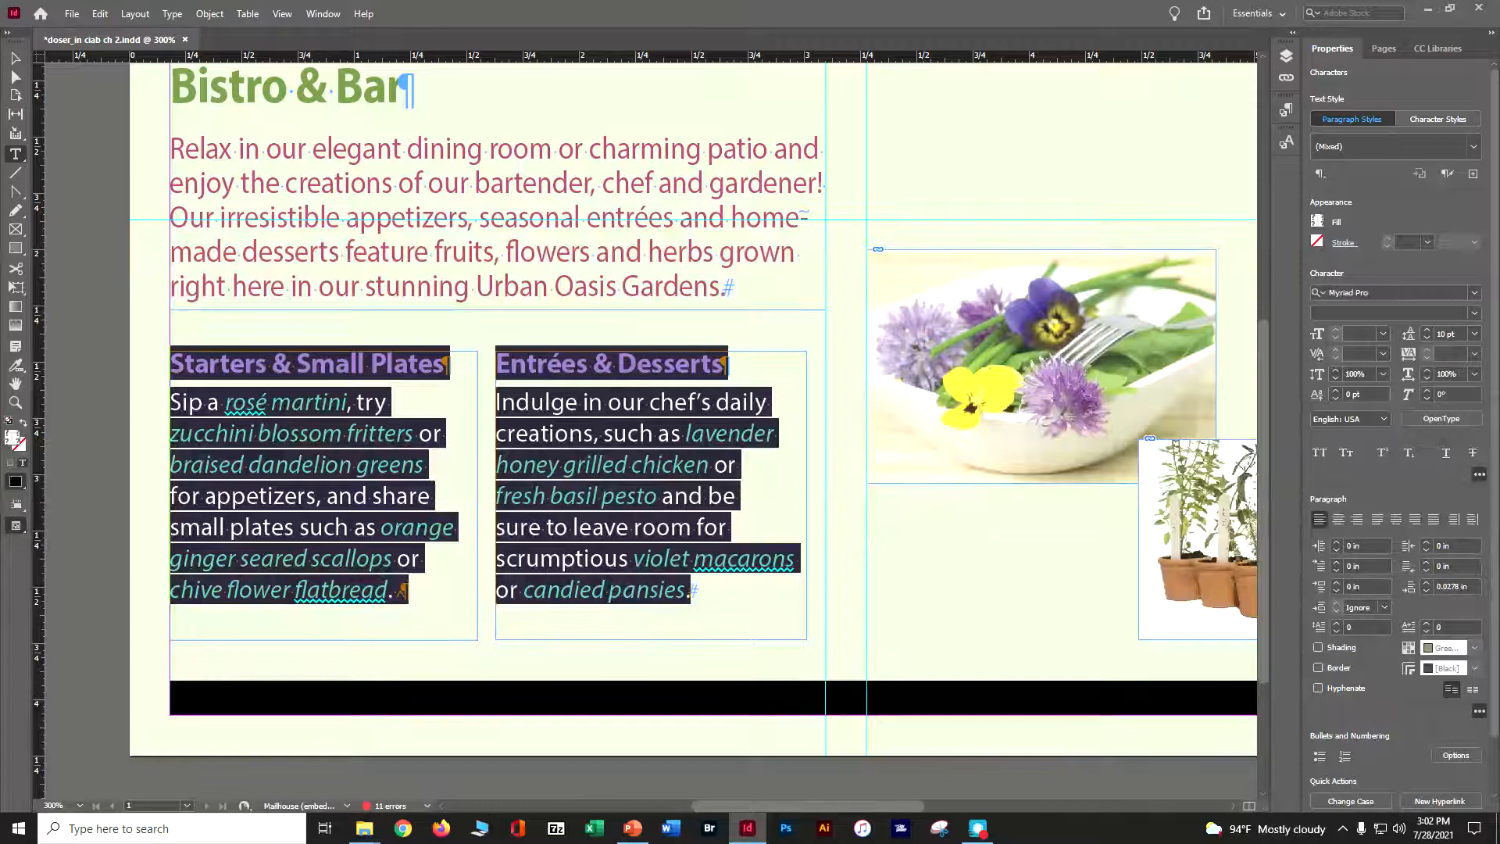
click(16, 59)
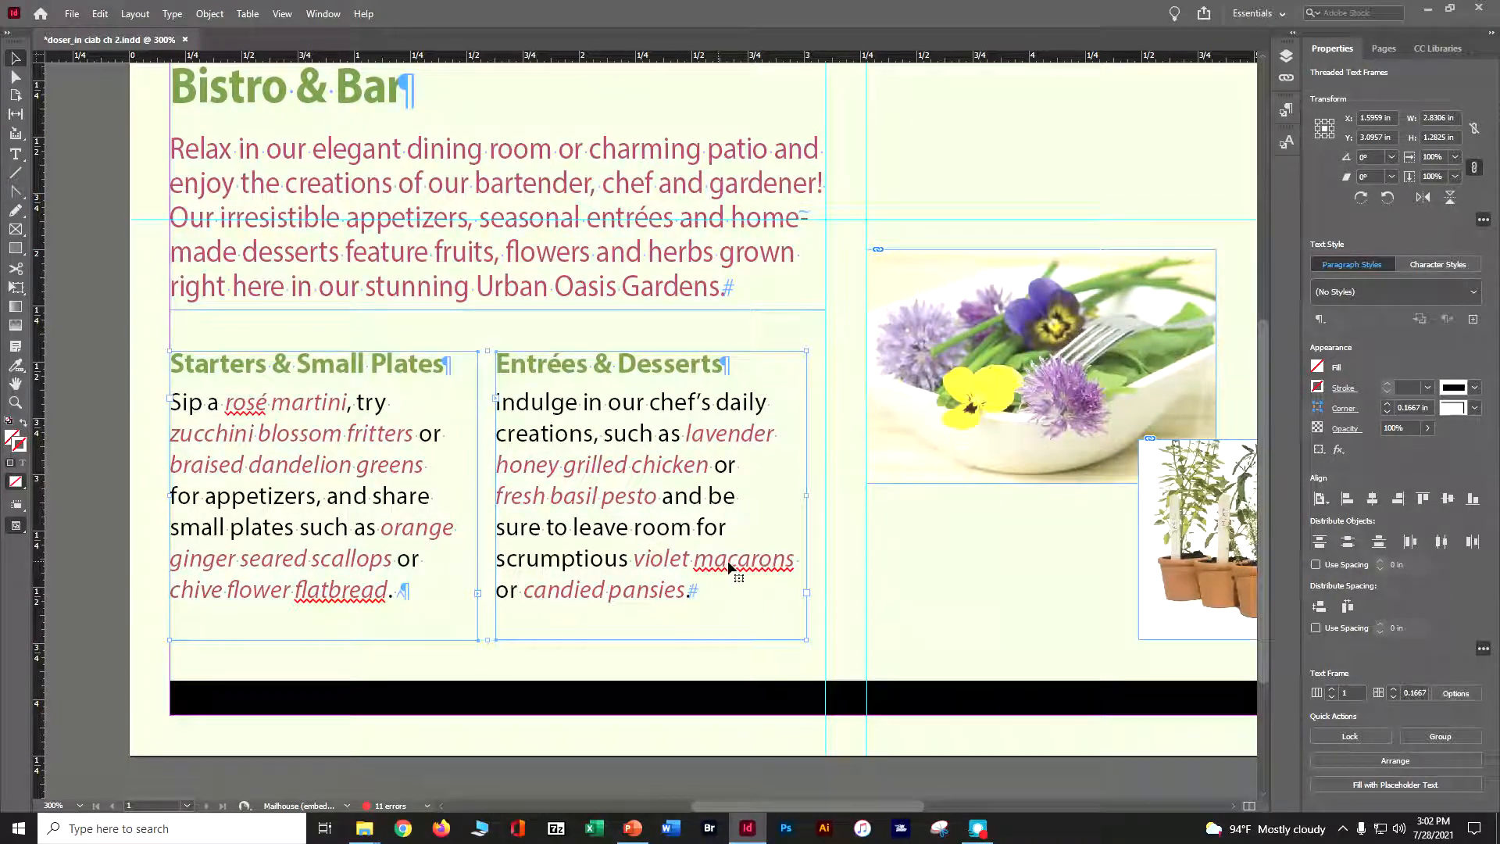
key(ctrl+s)
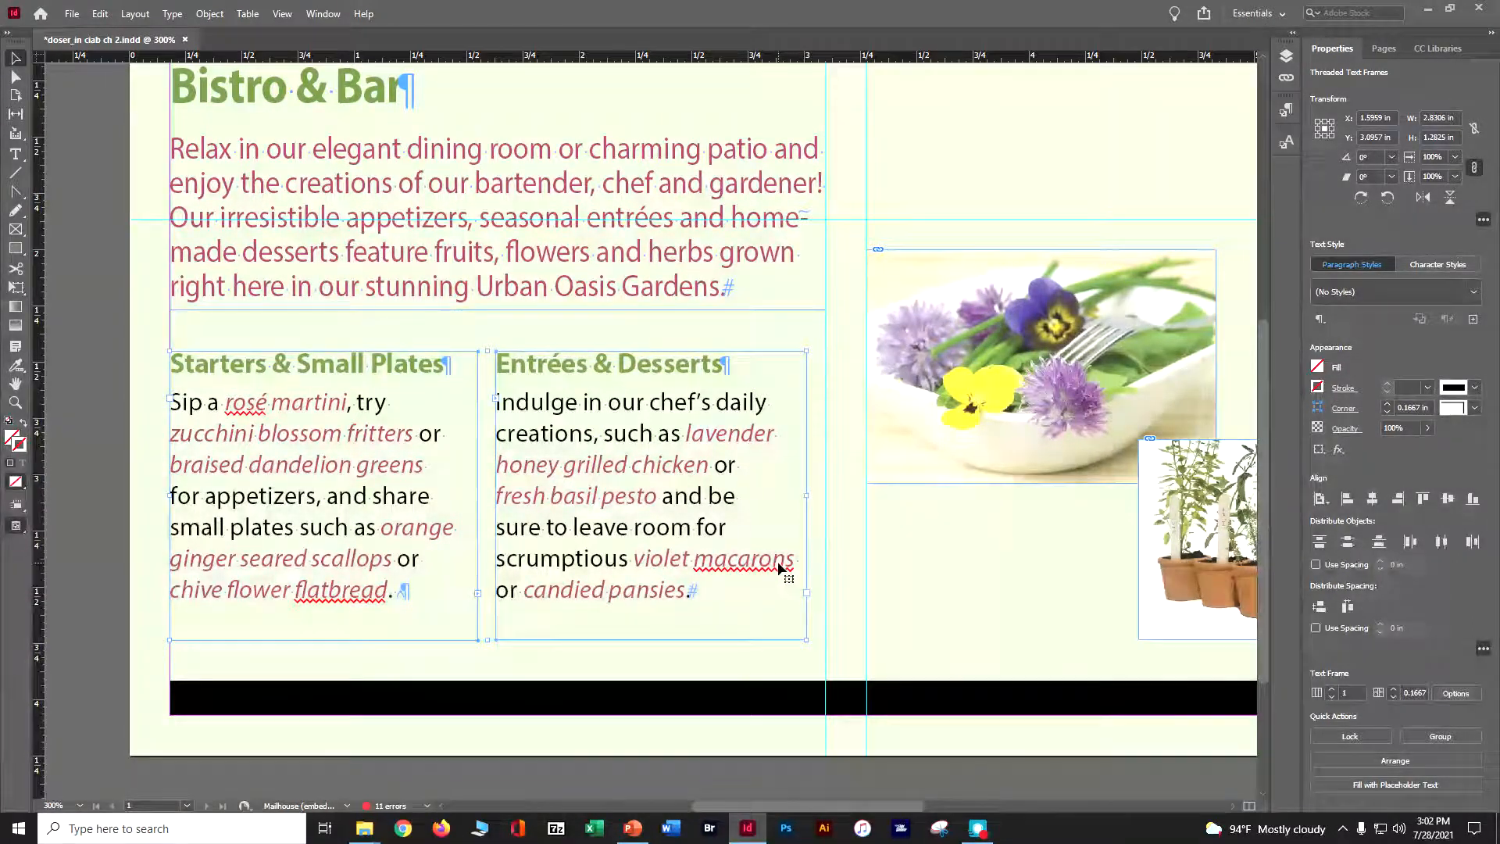